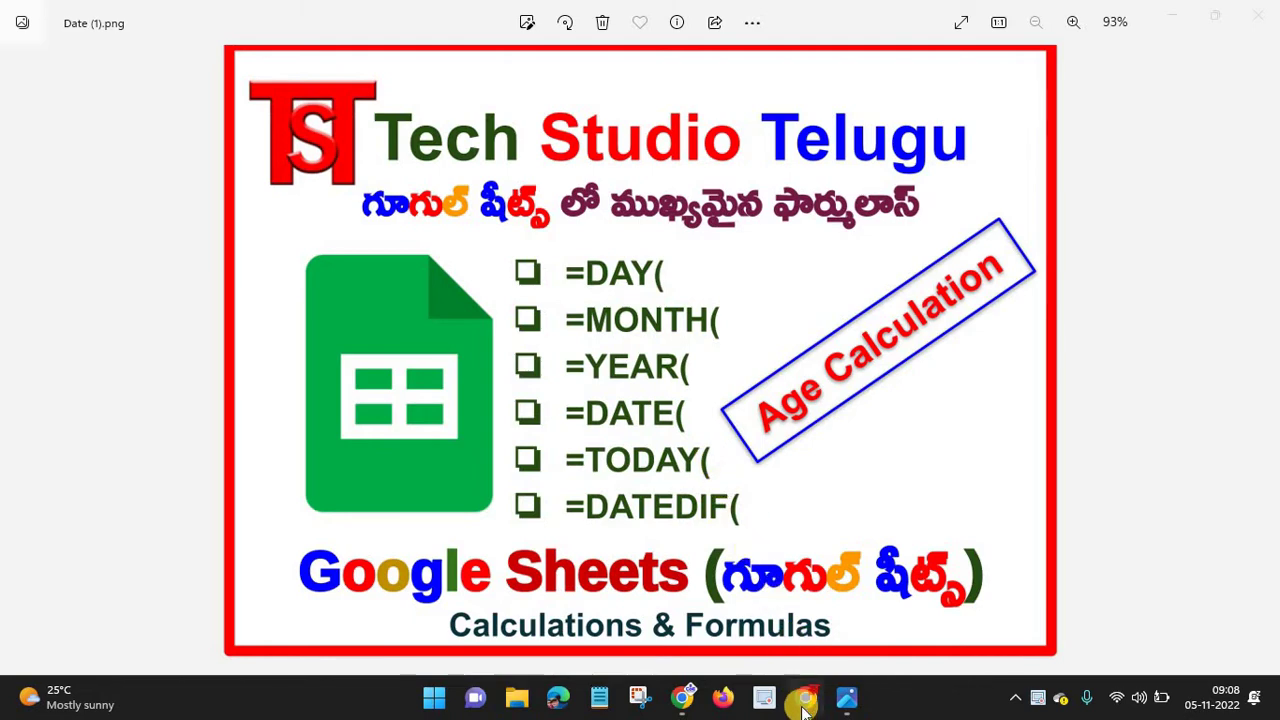
Switch to Chrome, go to Google Drive and open the "Google Sheet Calculations & Formulas" spreadsheet.
key("alt+Tab")
left_click(1187, 128)
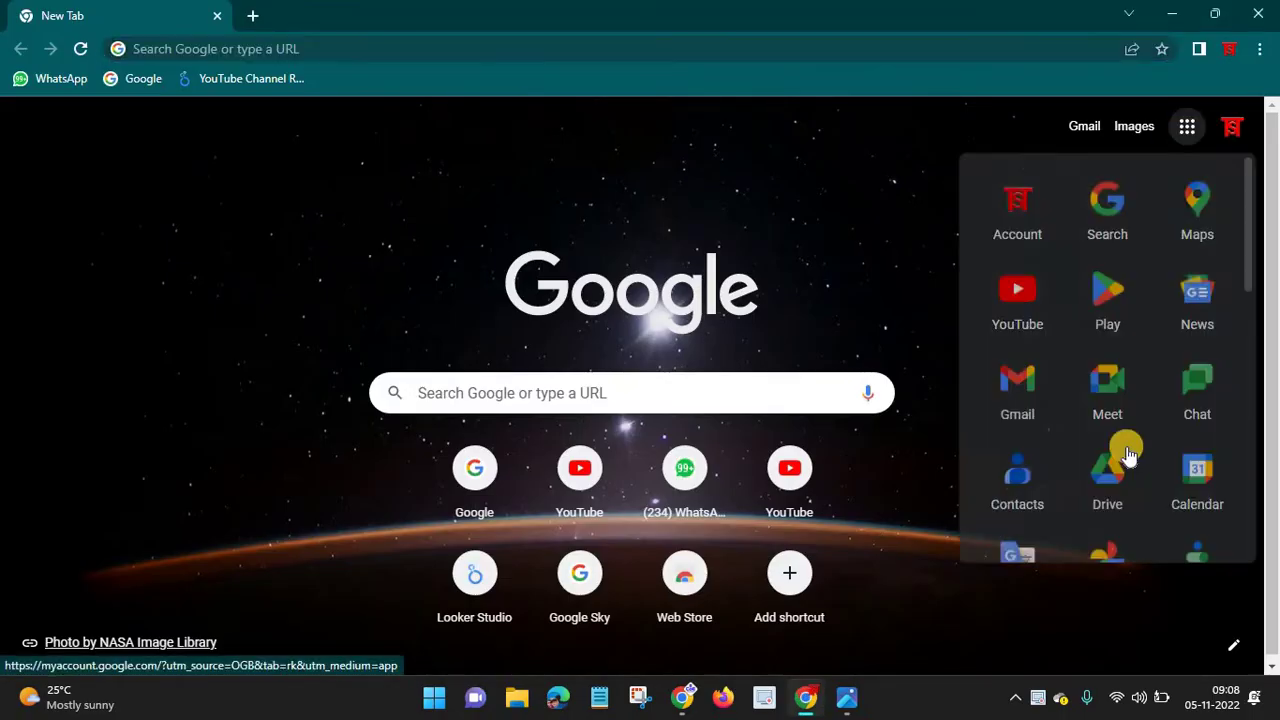
left_click(1110, 482)
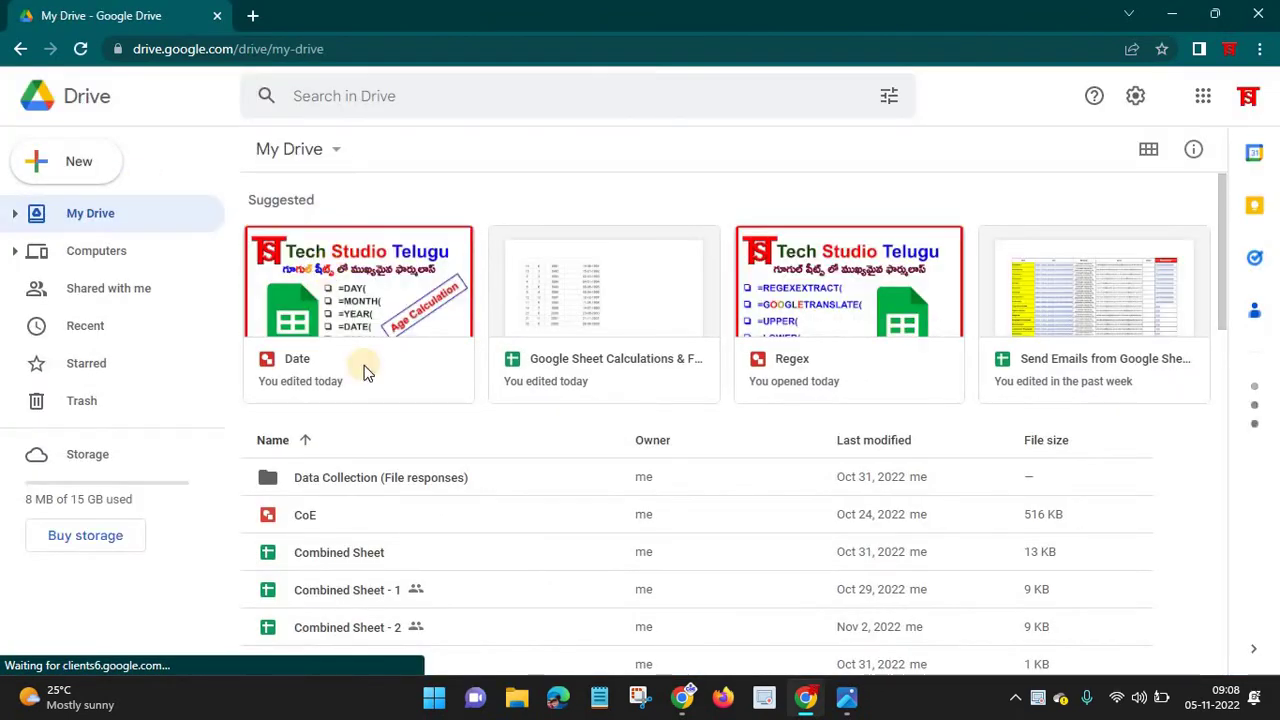
left_click(590, 297)
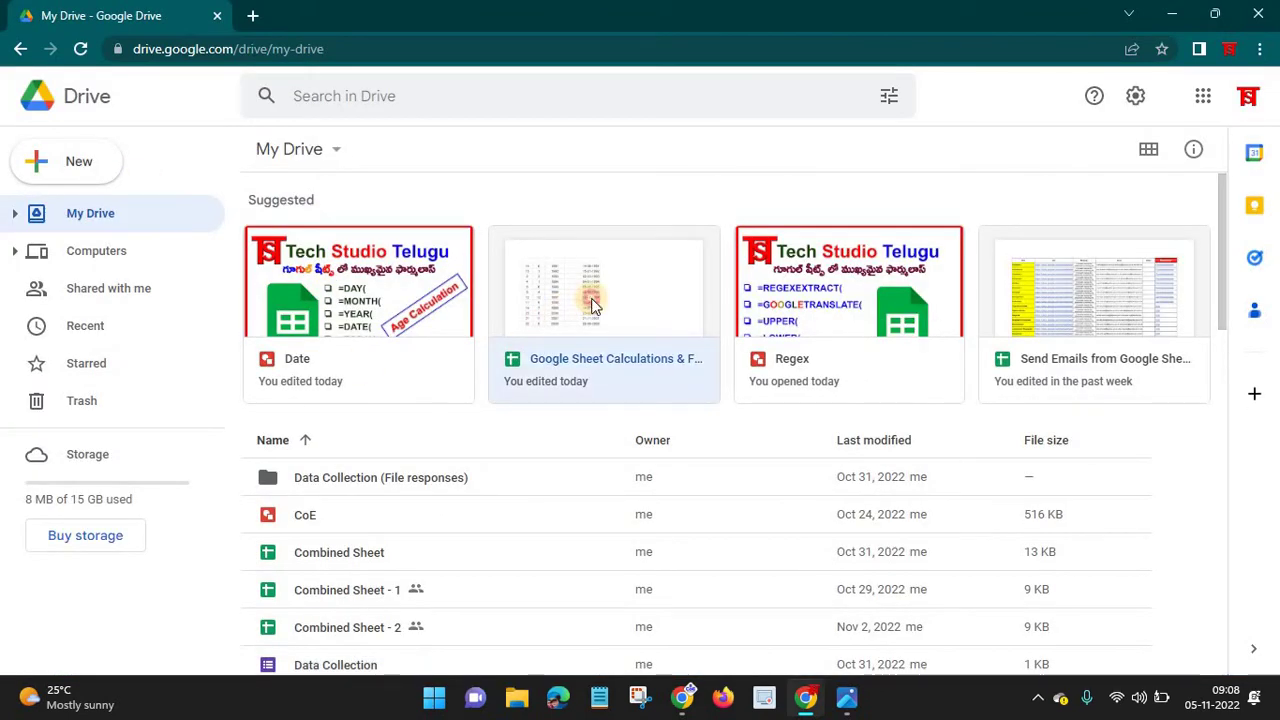
double_click(591, 298)
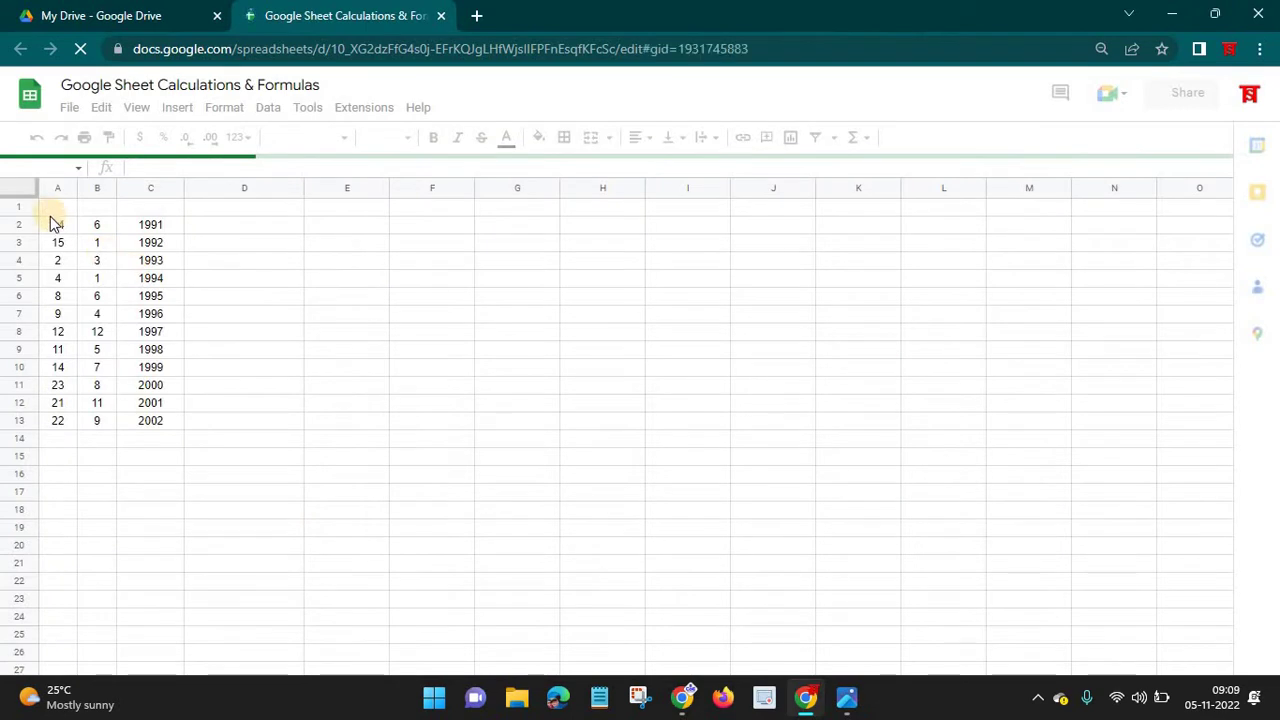
Enter a DATE formula in D2 of the Dates sheet, using C2 as year, B2 as month and A2 as day.
left_click_drag(55, 222, 157, 417)
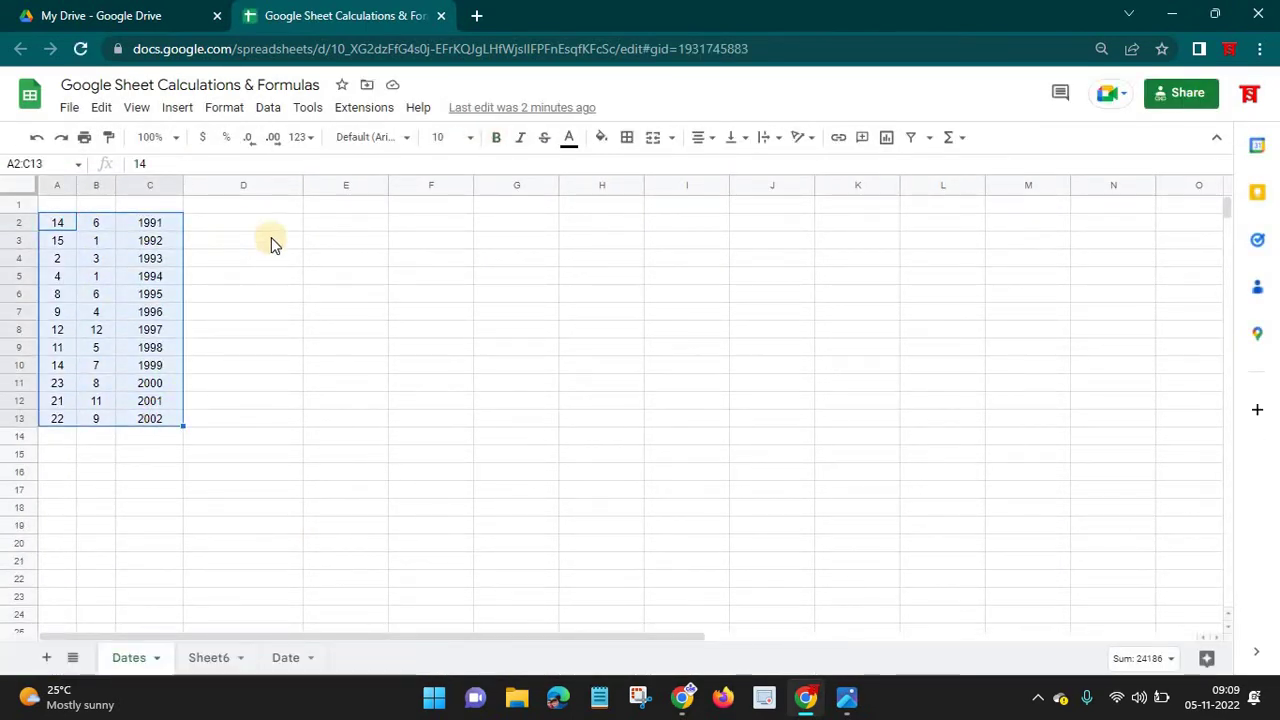
left_click(652, 399)
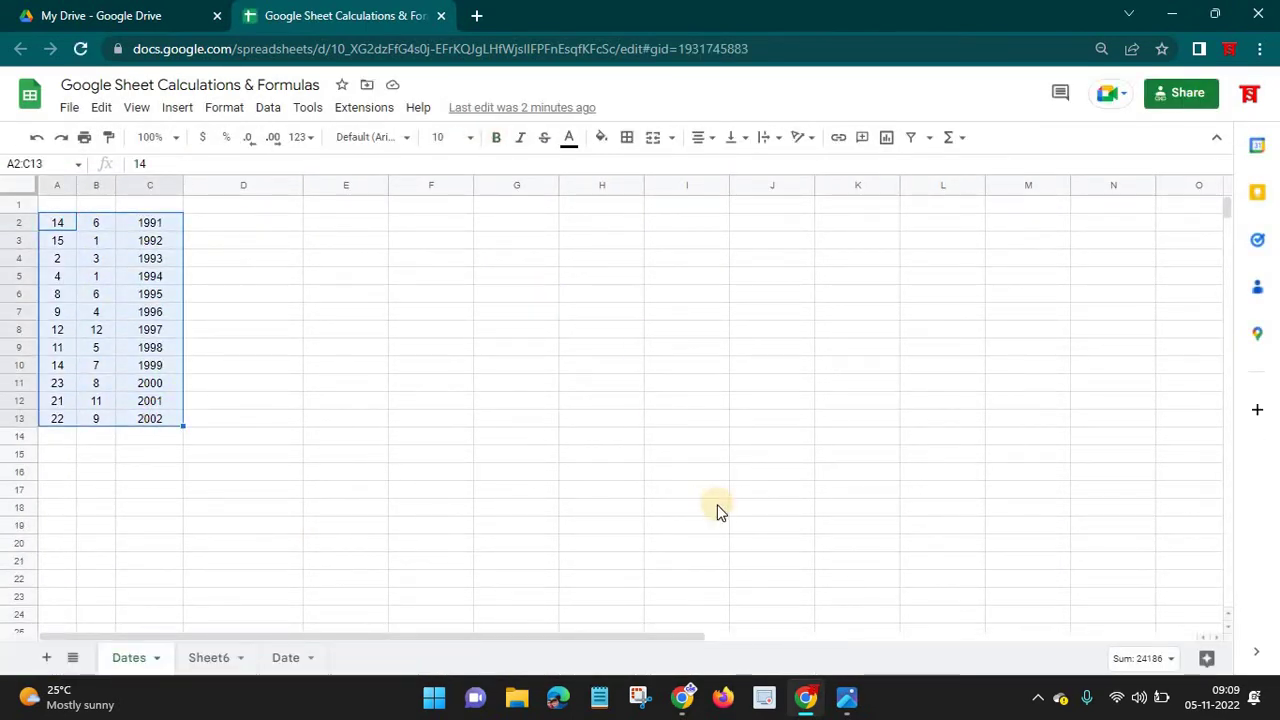
left_click(225, 224)
type("=DATE")
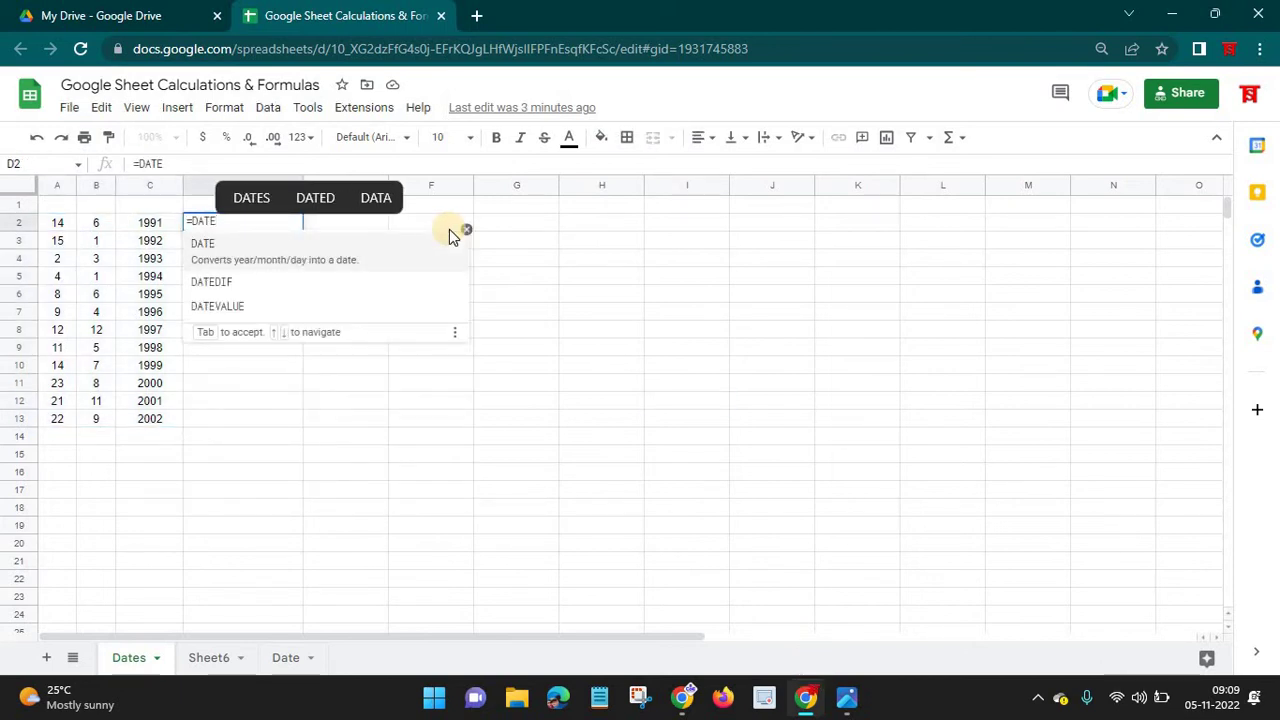
left_click(203, 244)
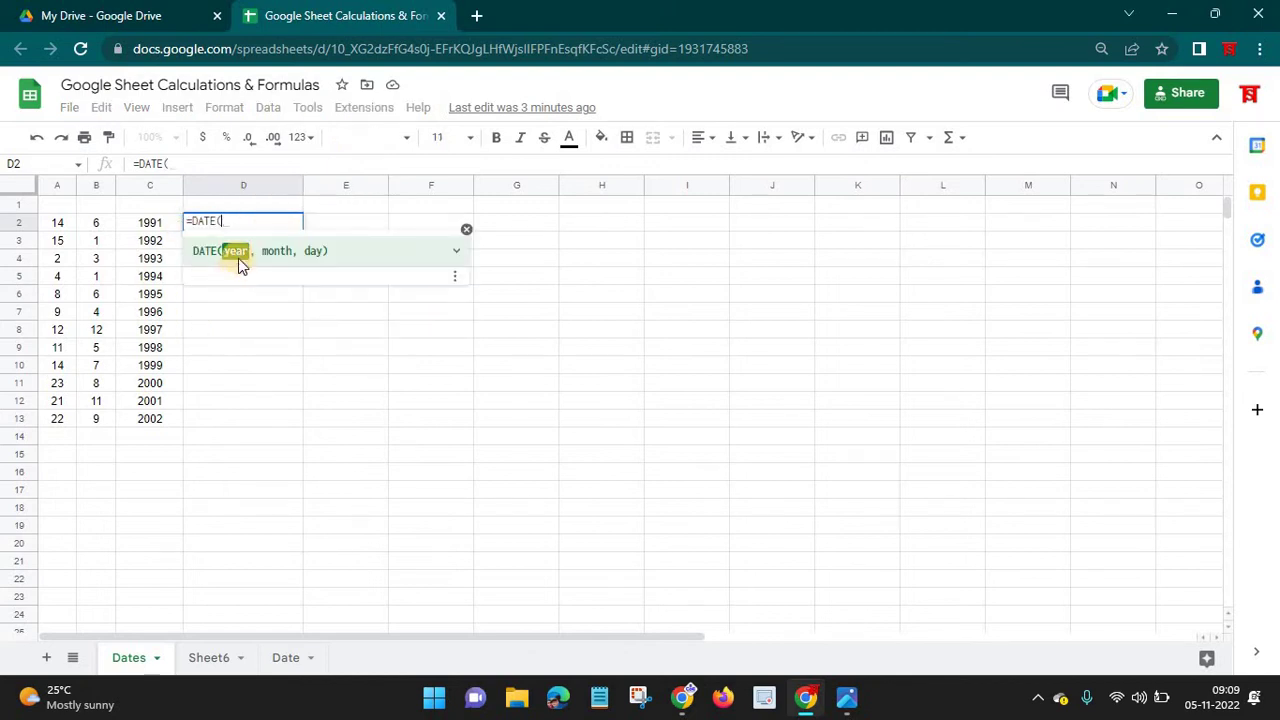
left_click(148, 230)
type(",")
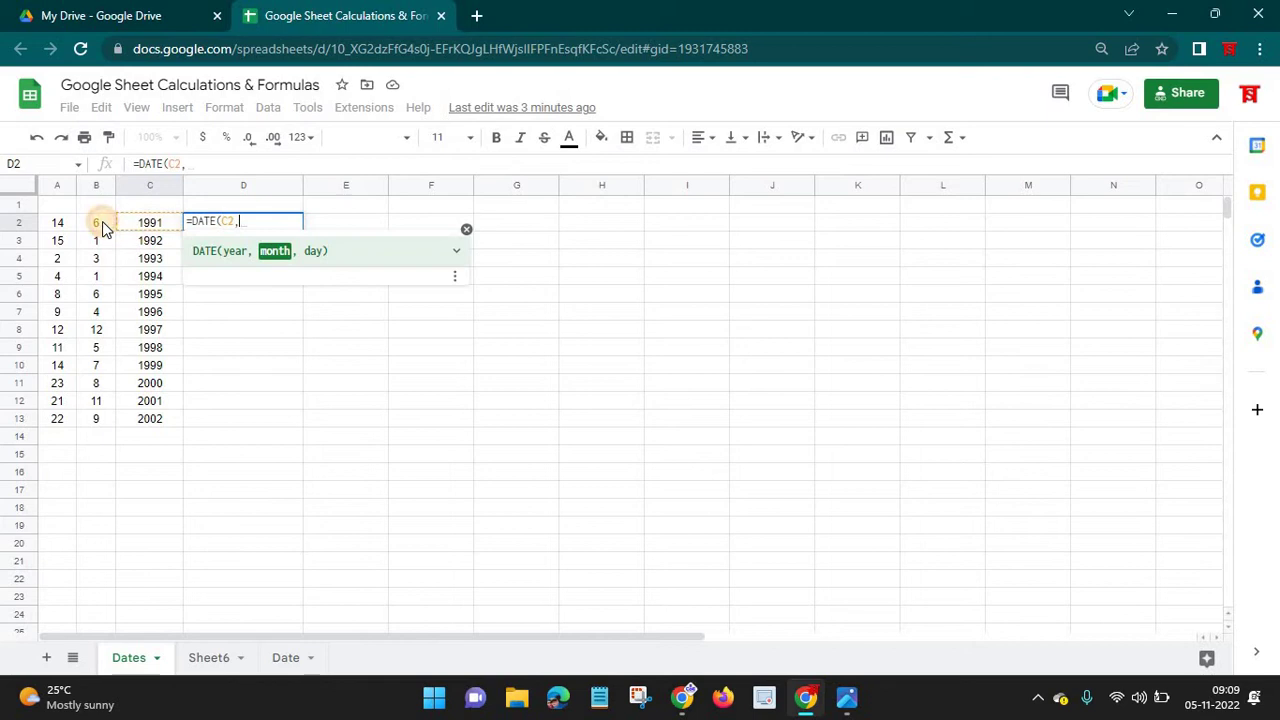
left_click(103, 228)
type(",")
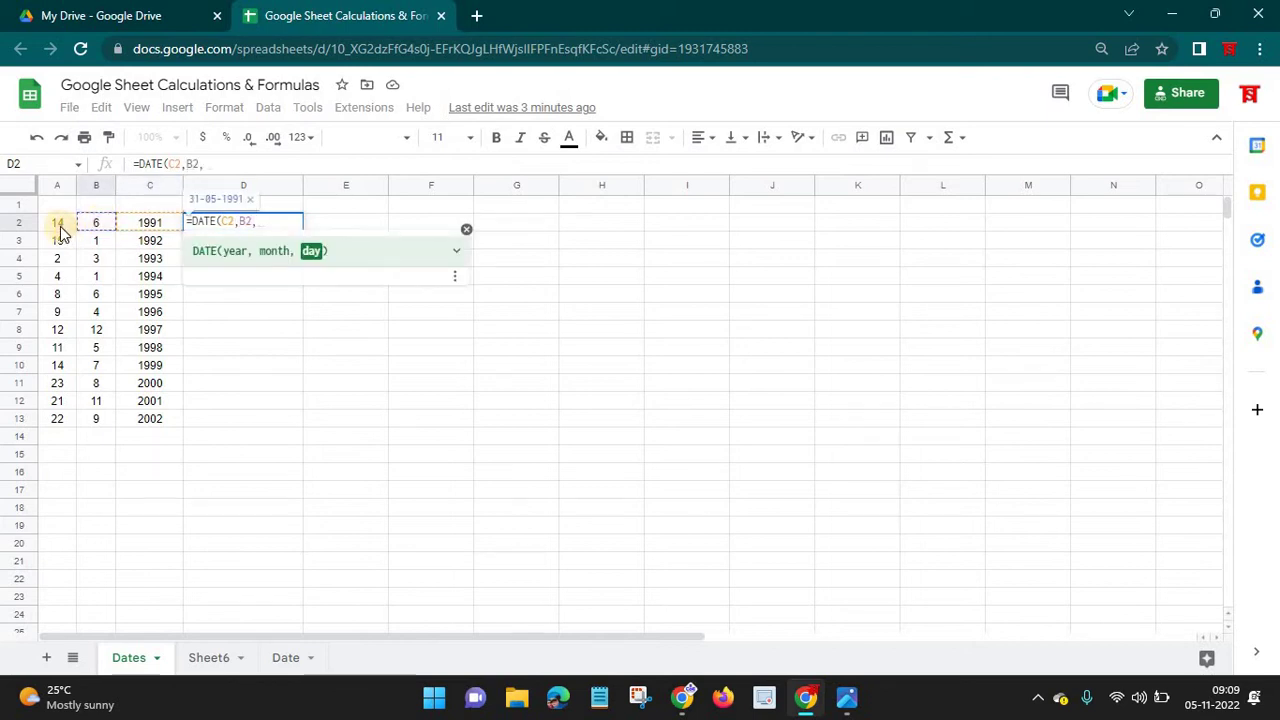
left_click(58, 229)
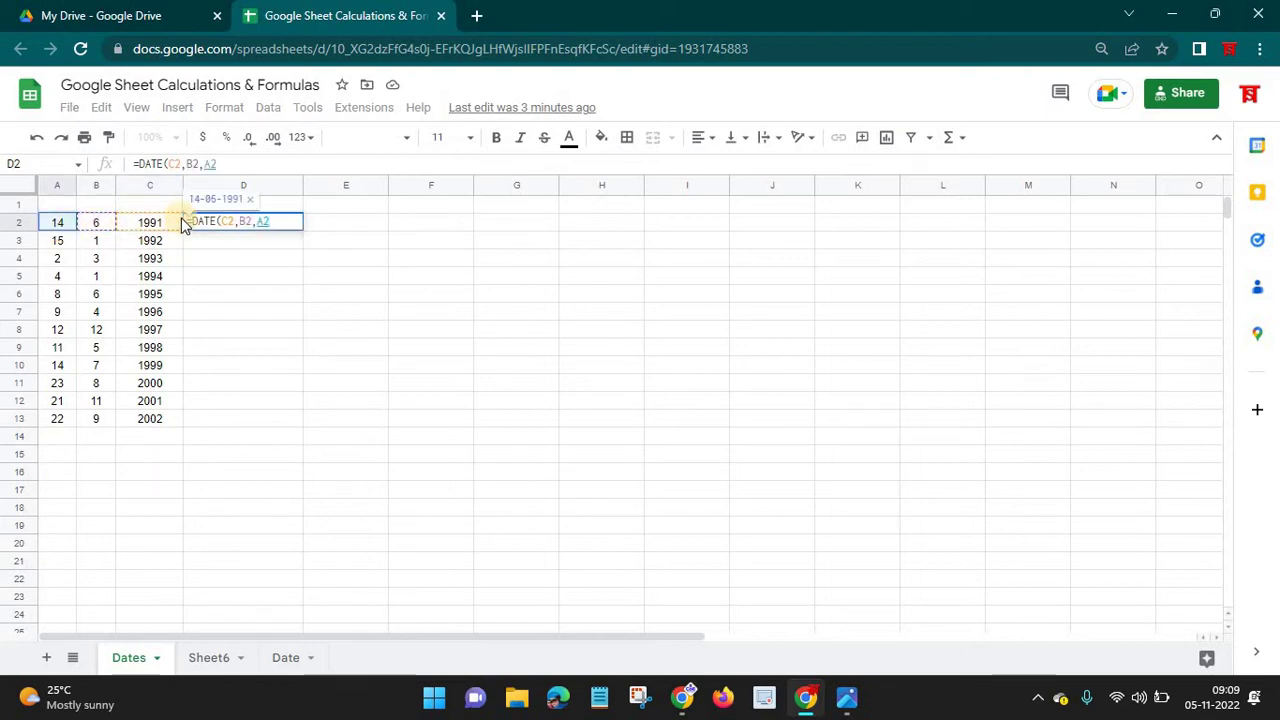
key("Return")
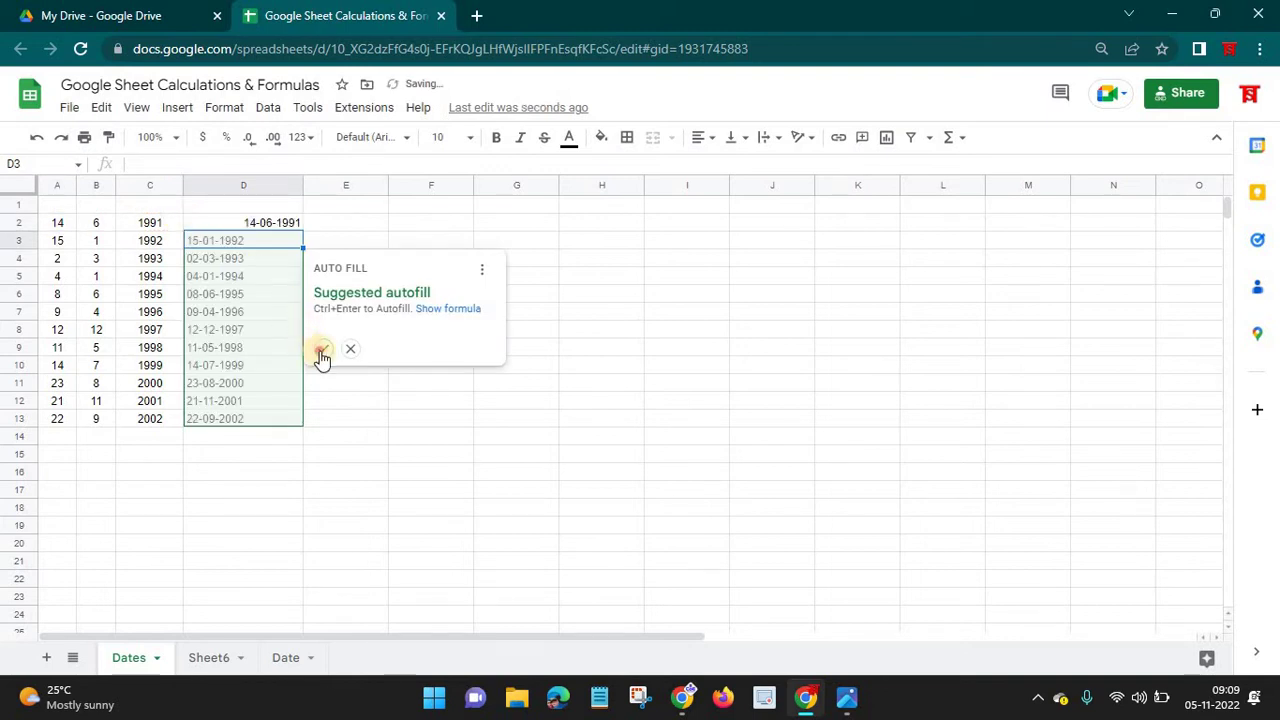
Accept the suggested autofill of the DATE formula for D3:D13 and dismiss the notification.
key("ctrl+Return")
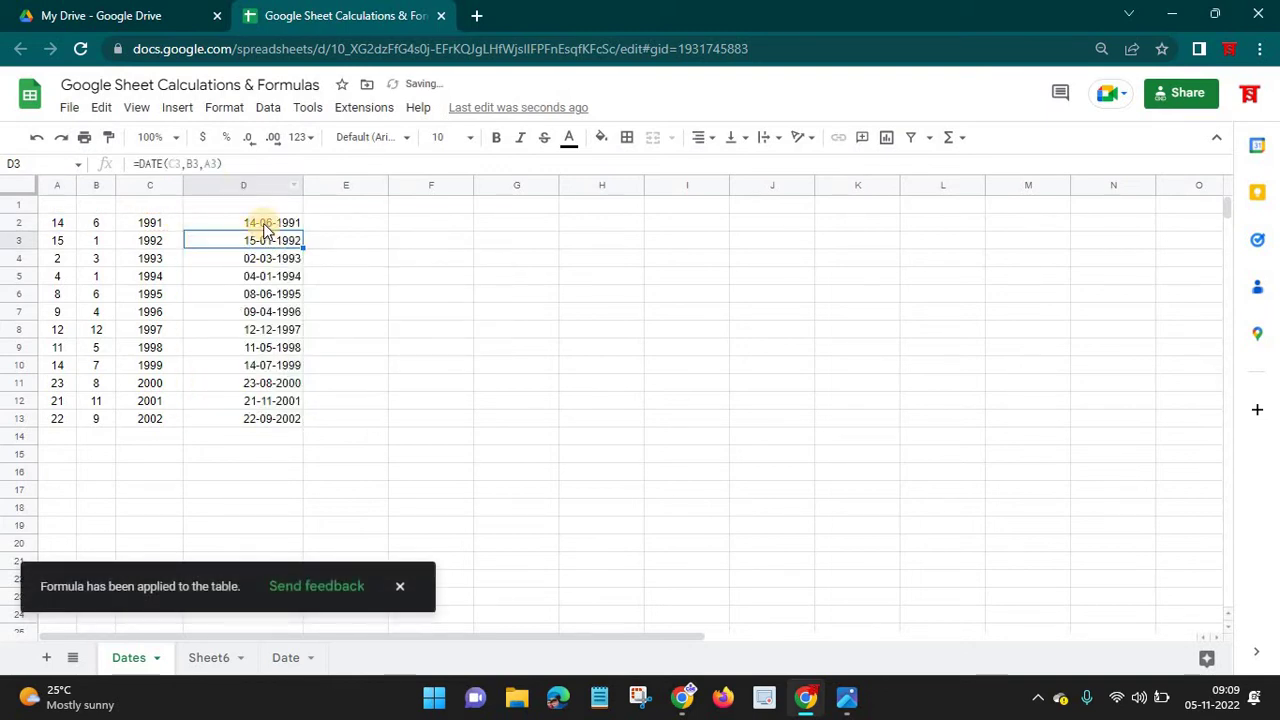
left_click_drag(51, 223, 150, 418)
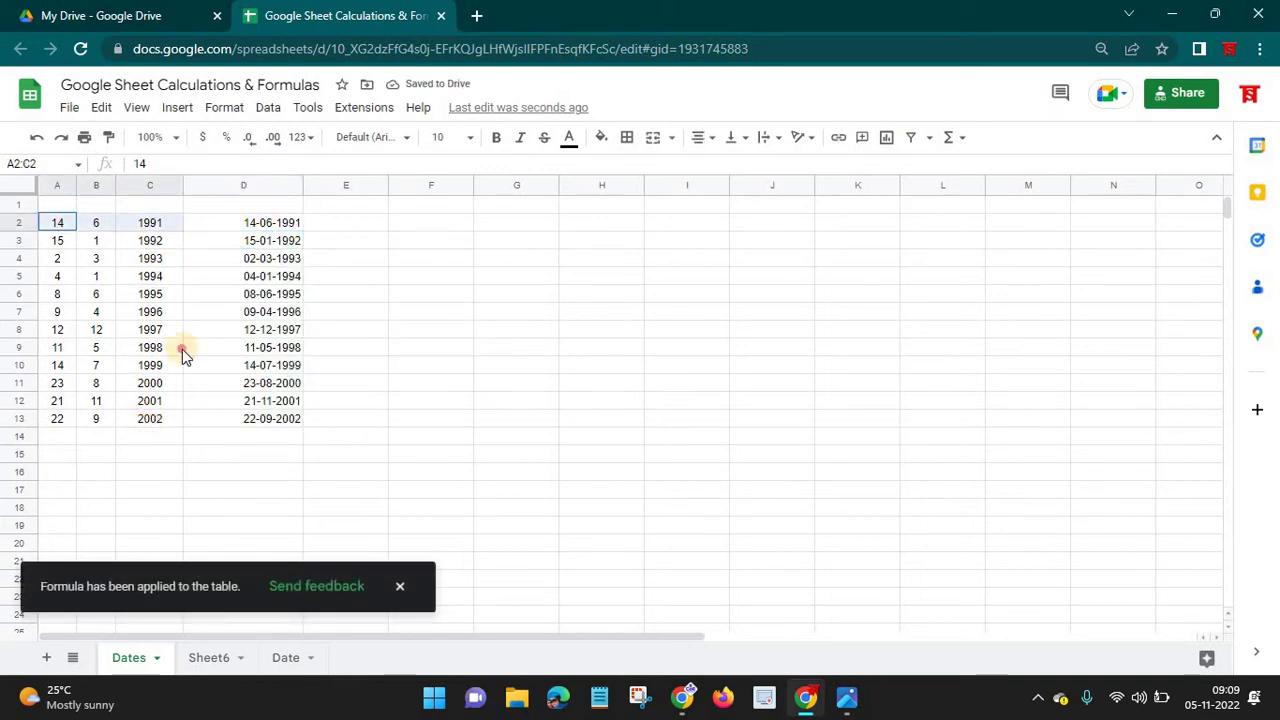
left_click_drag(268, 235, 265, 420)
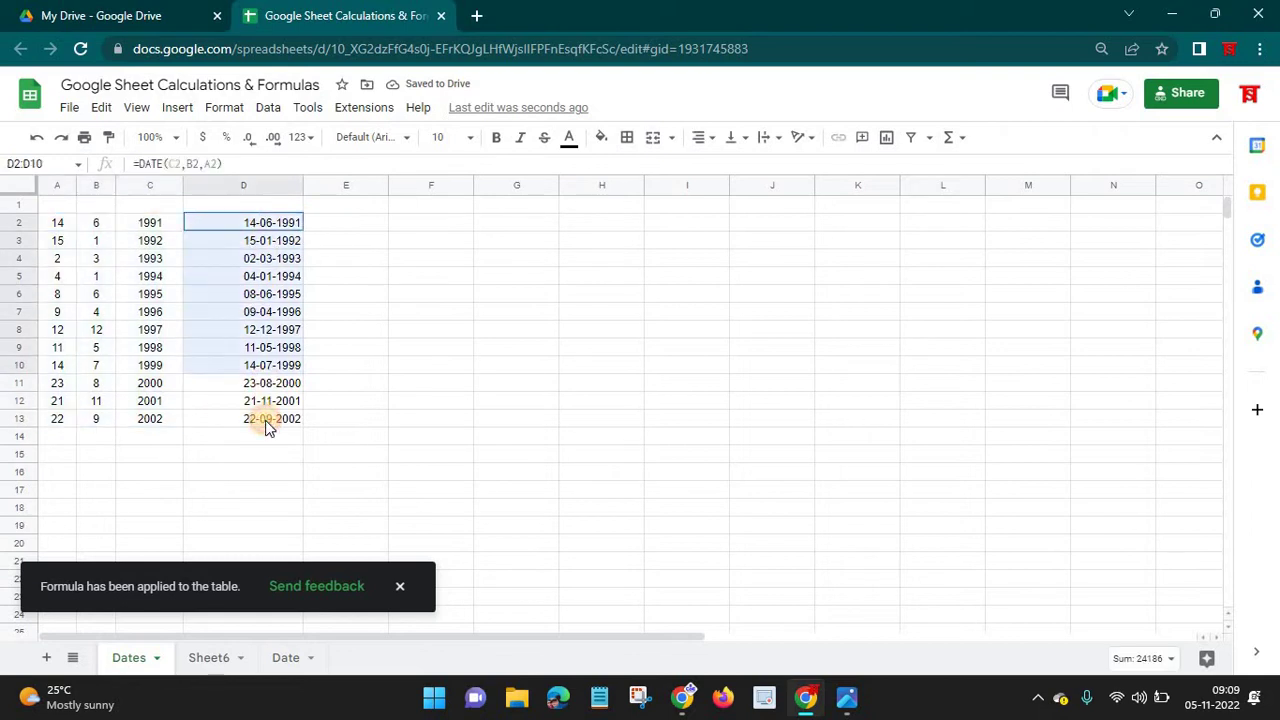
left_click(395, 585)
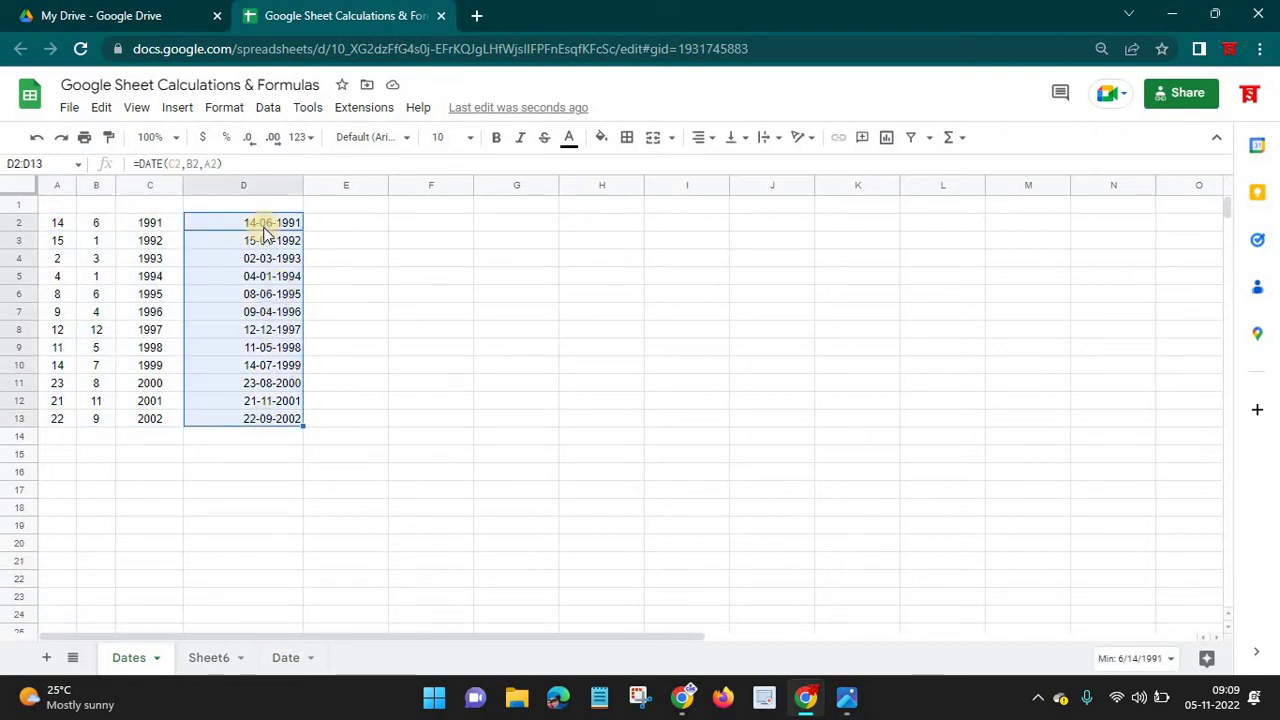
Enter =DAY(D2) in E2 and accept the suggested autofill down to E13.
left_click(327, 225)
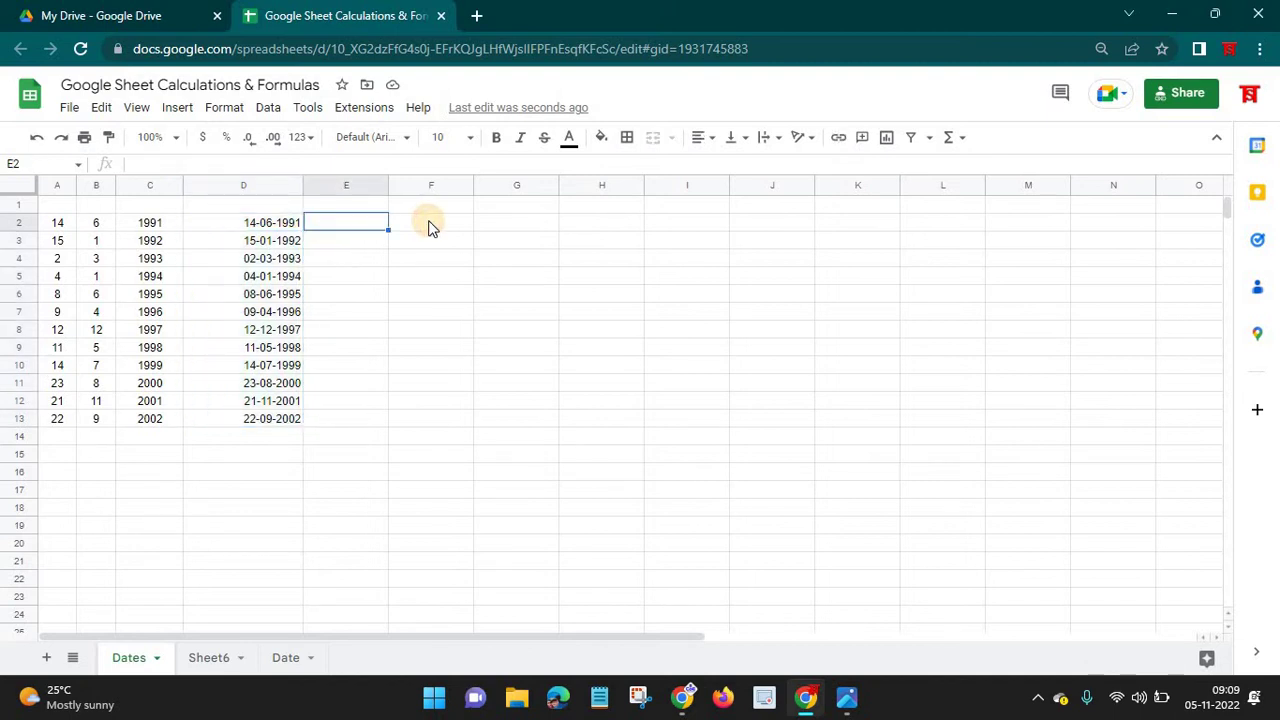
type("=DAY(")
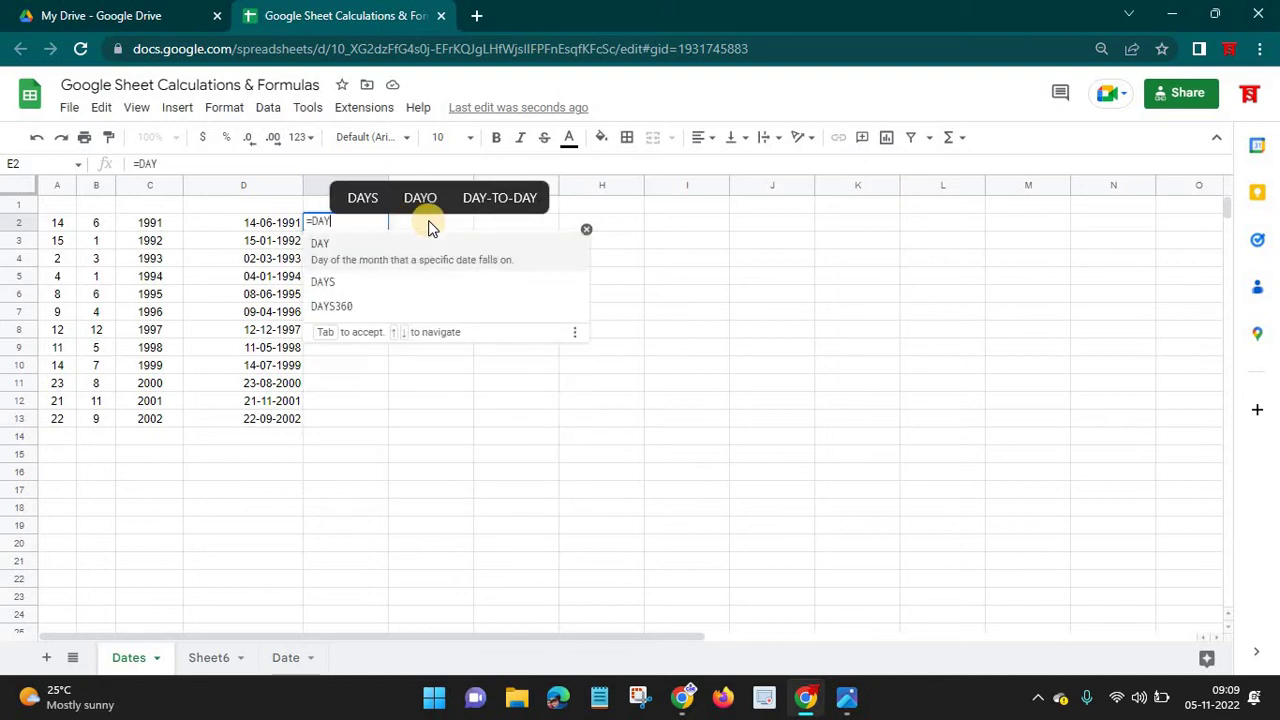
left_click(257, 228)
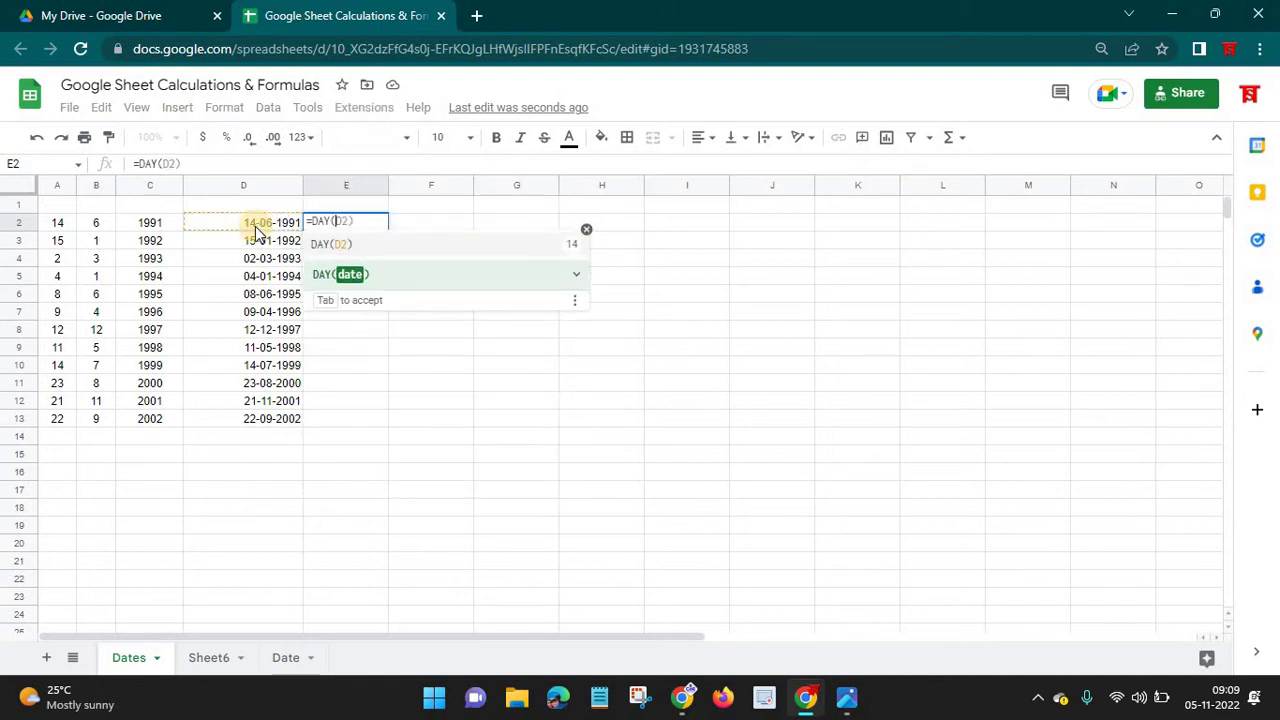
left_click(256, 228)
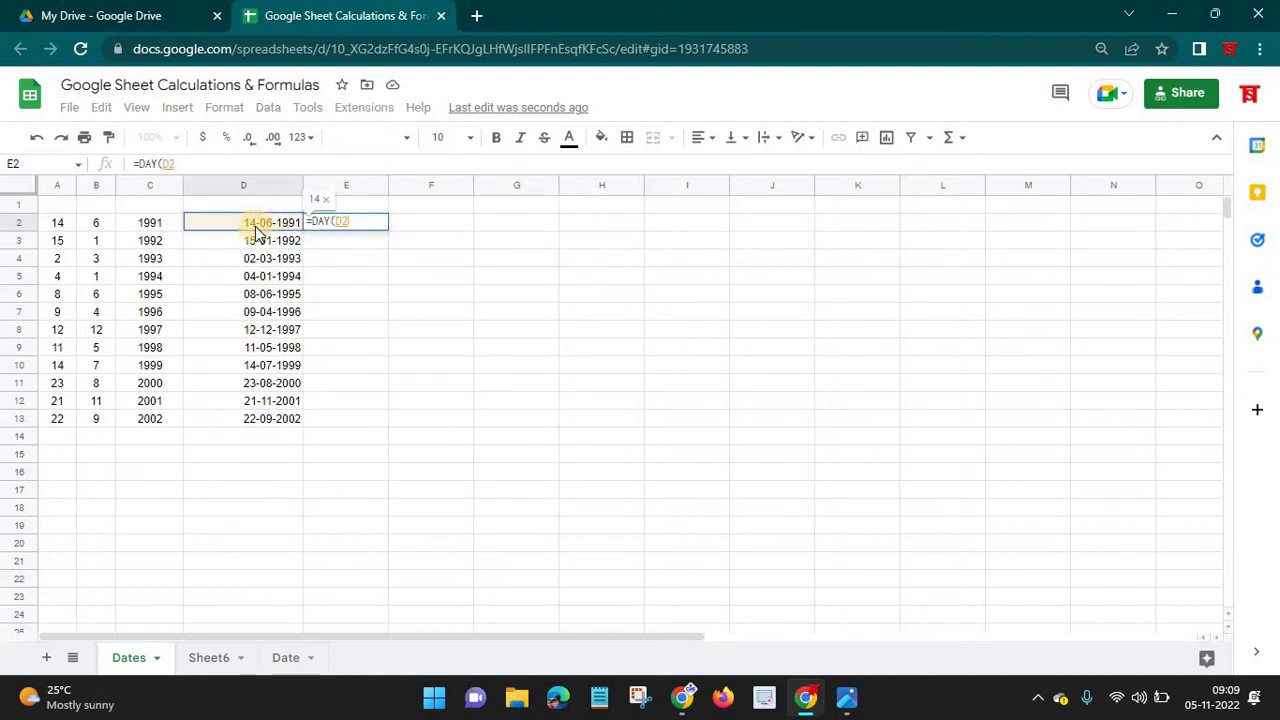
type(")")
key("Return")
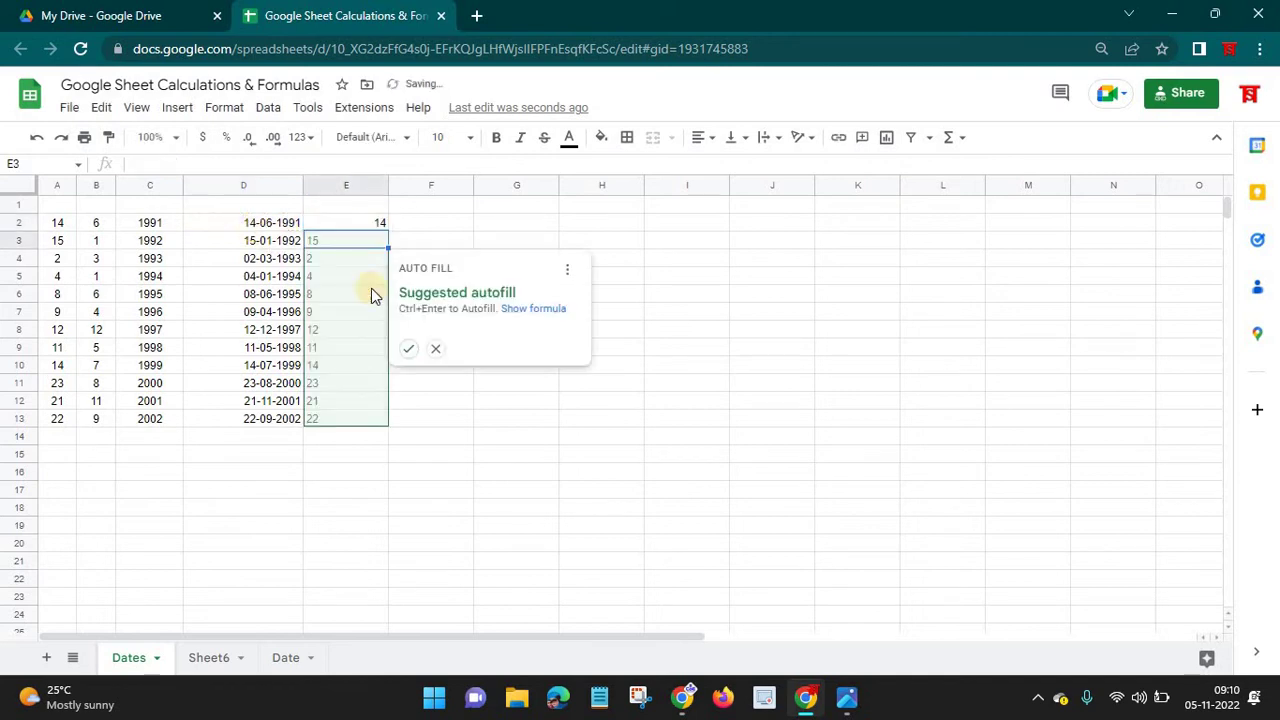
left_click(409, 352)
Center the contents of column E horizontally.
left_click(352, 186)
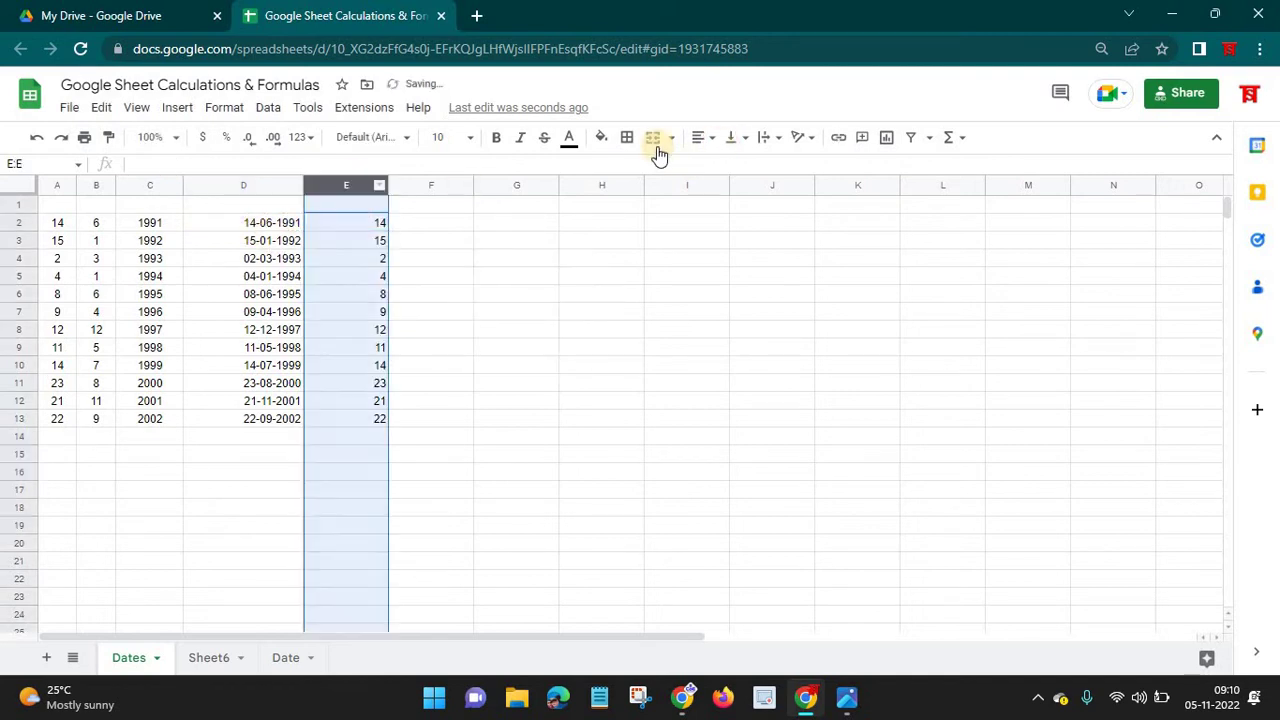
left_click(702, 142)
left_click(720, 172)
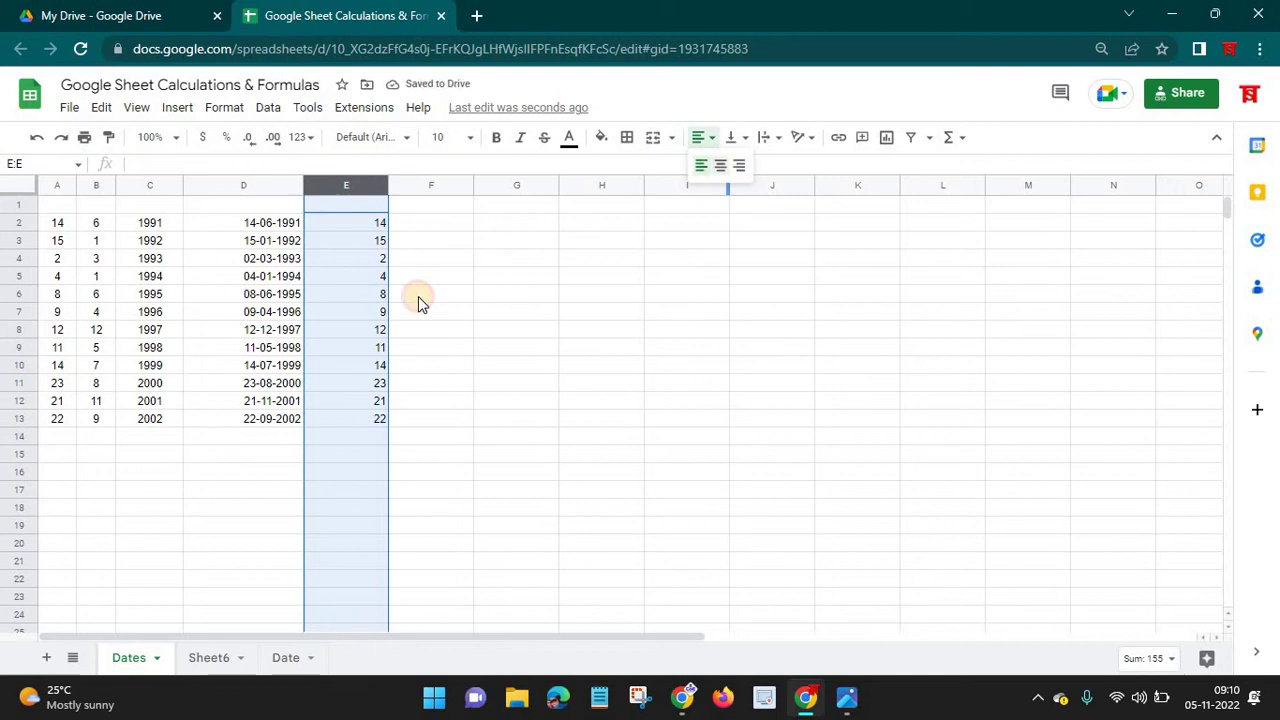
left_click(352, 208)
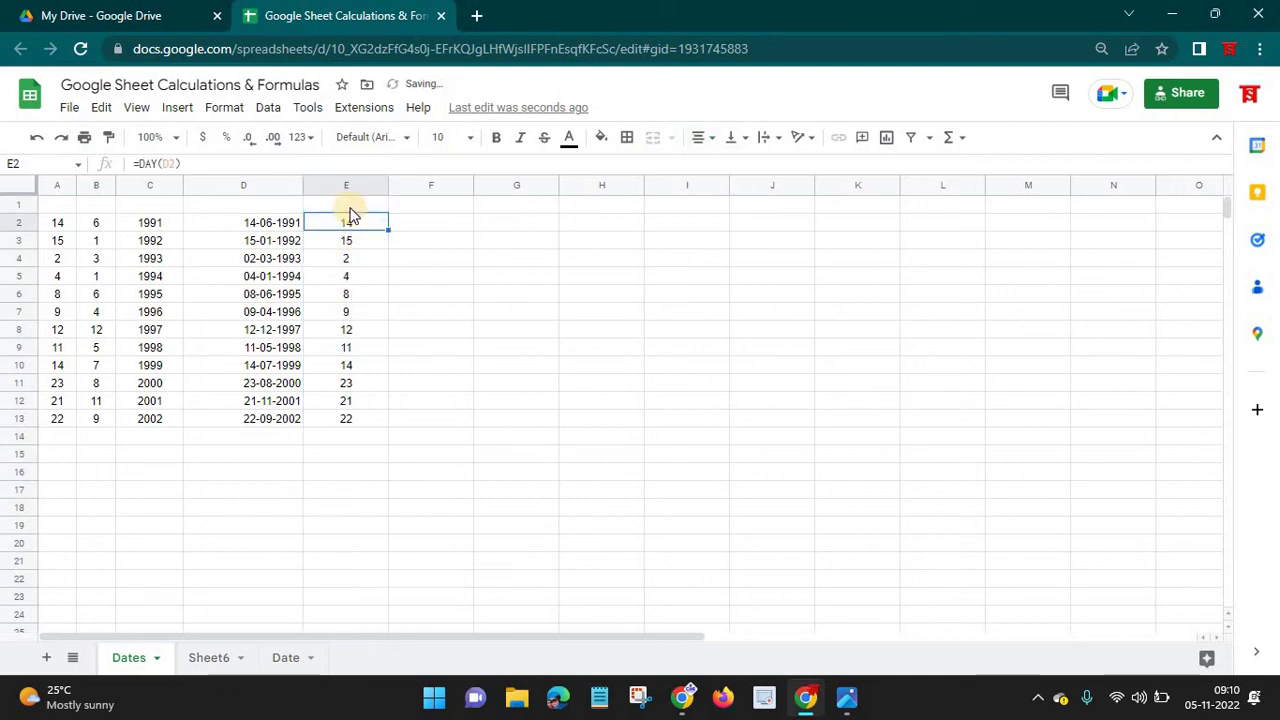
Add the headings Date, Day, Month and Year in cells D1 to G1.
left_click(249, 214)
type("Date")
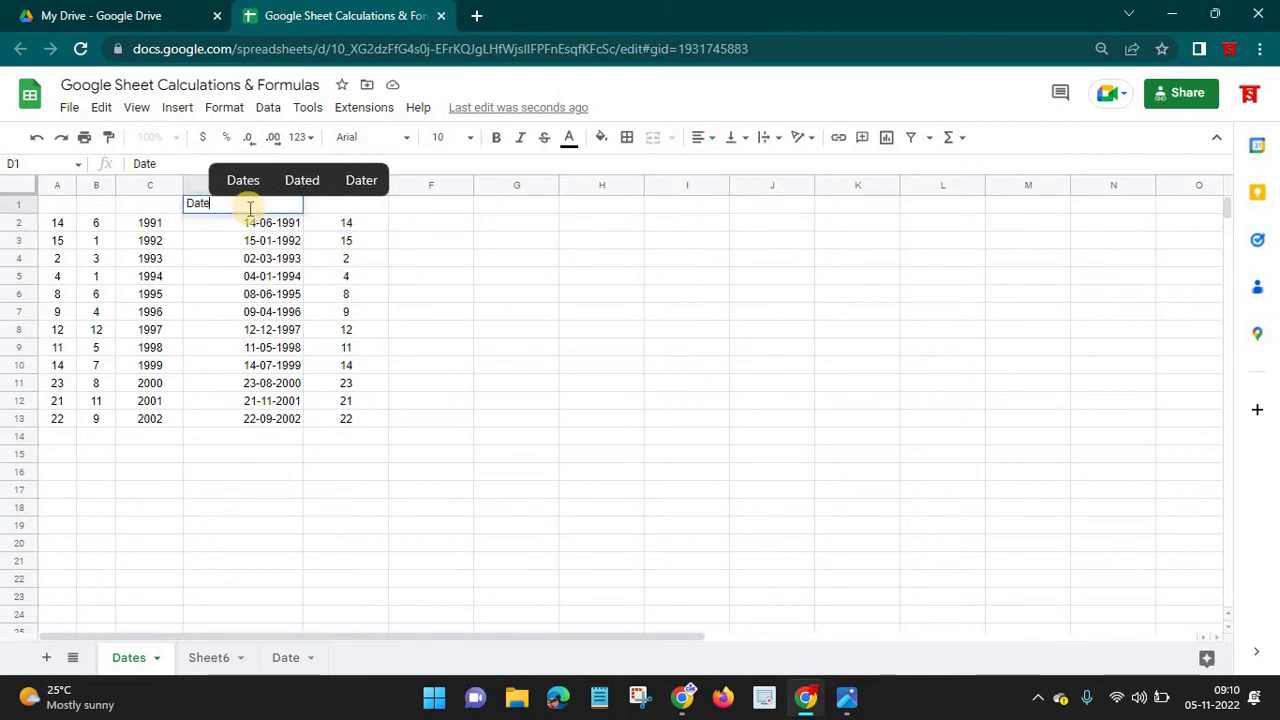
key("Tab")
type("Day")
key("Tab")
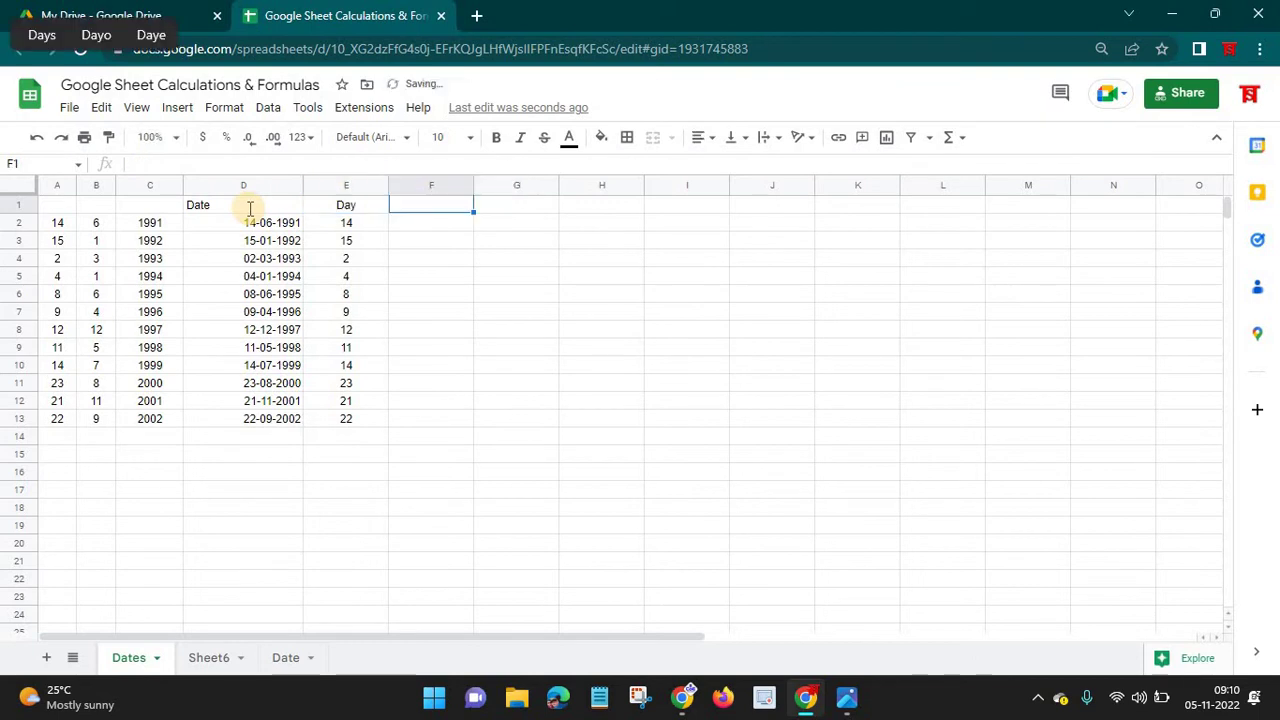
type("Month")
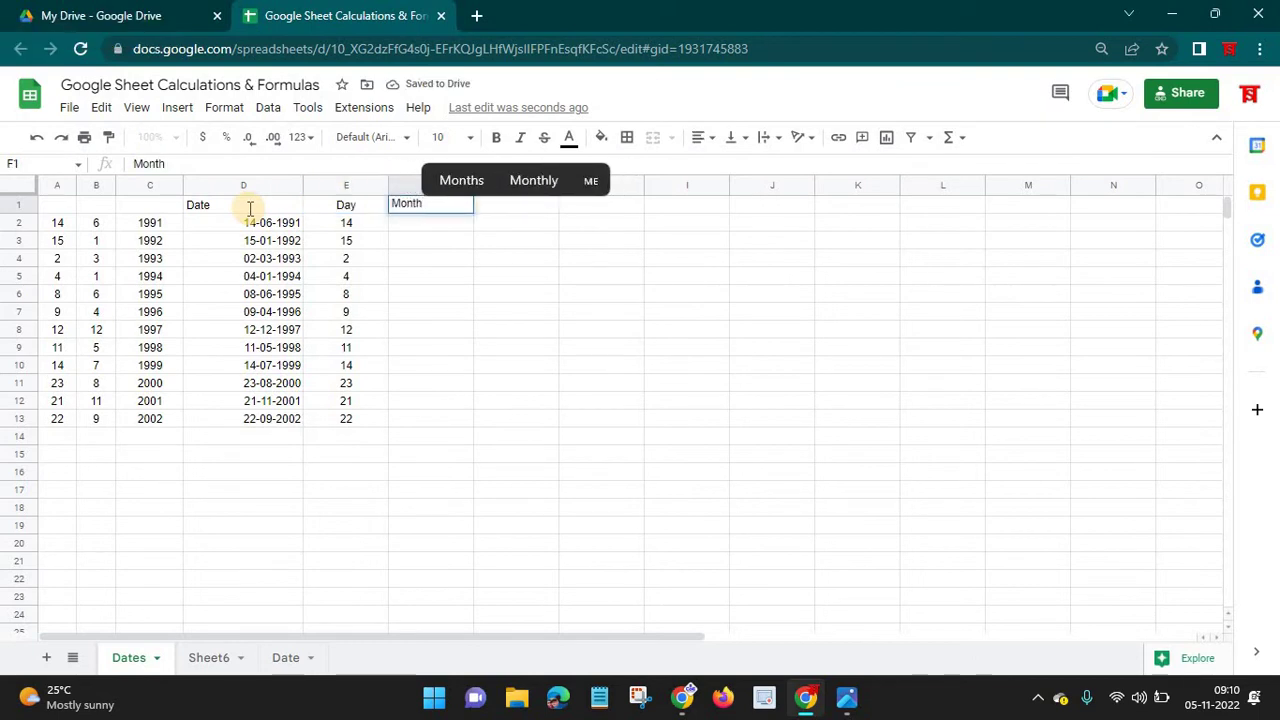
key("Tab")
type("Year")
left_click(529, 367)
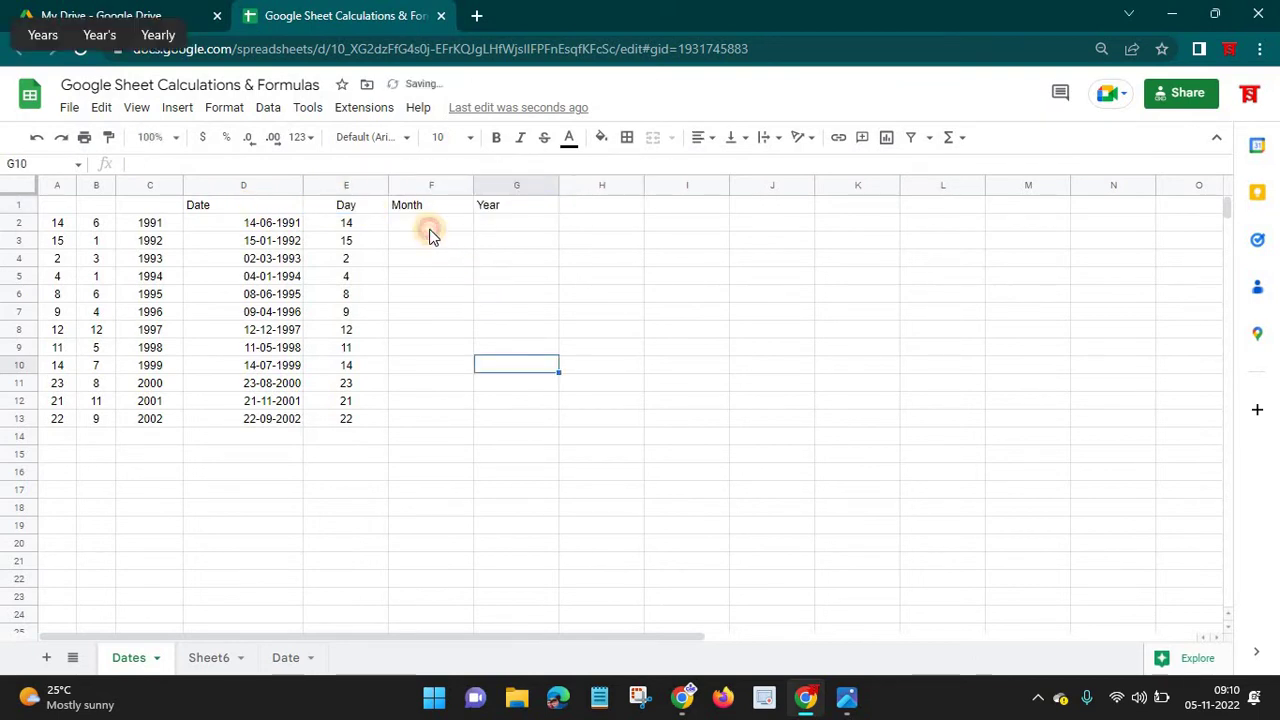
Enter =MONTH(D2) in F2 and accept the suggested autofill down to F13.
left_click(431, 230)
type("=mo")
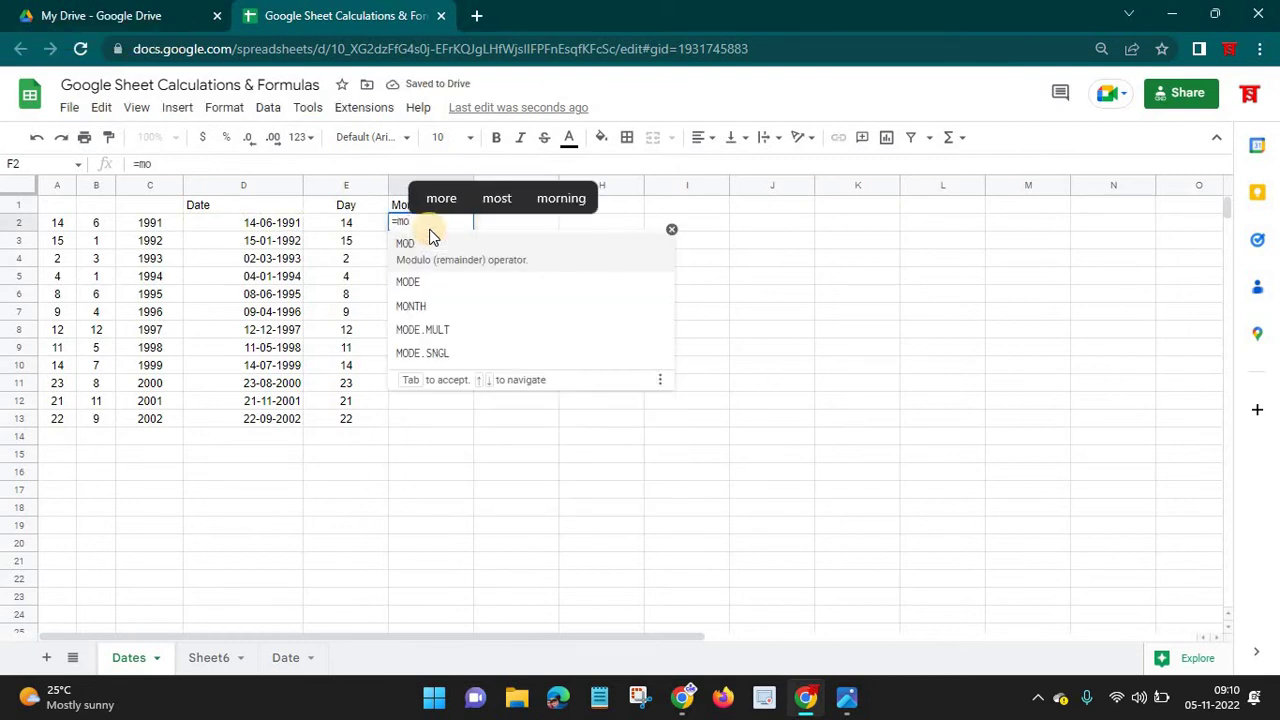
type("nt")
key("Tab")
left_click(280, 228)
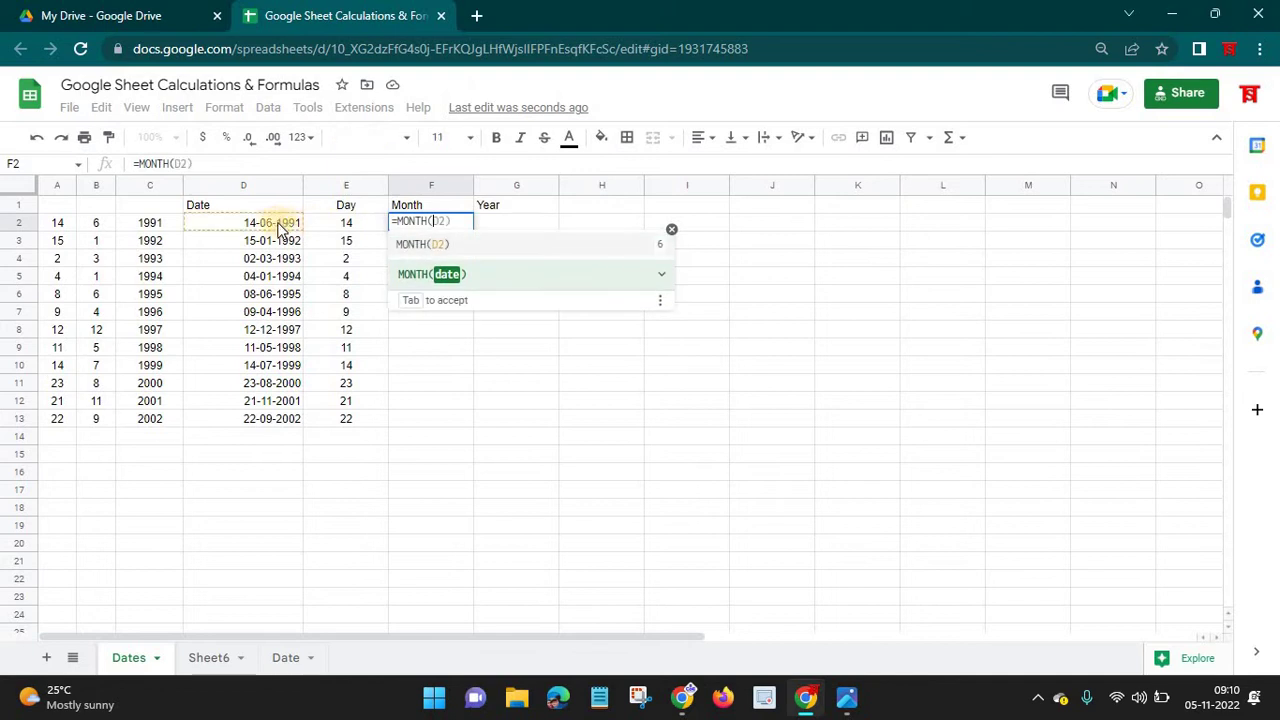
left_click(271, 224)
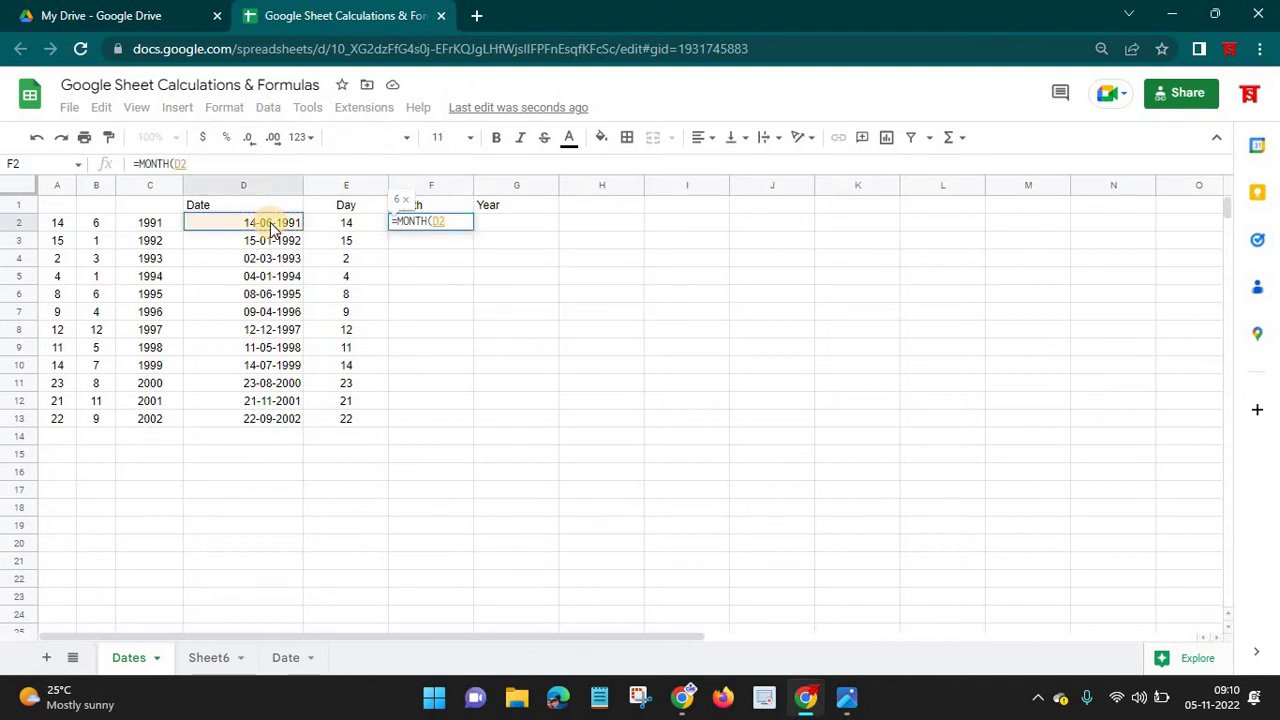
type(")")
key("Return")
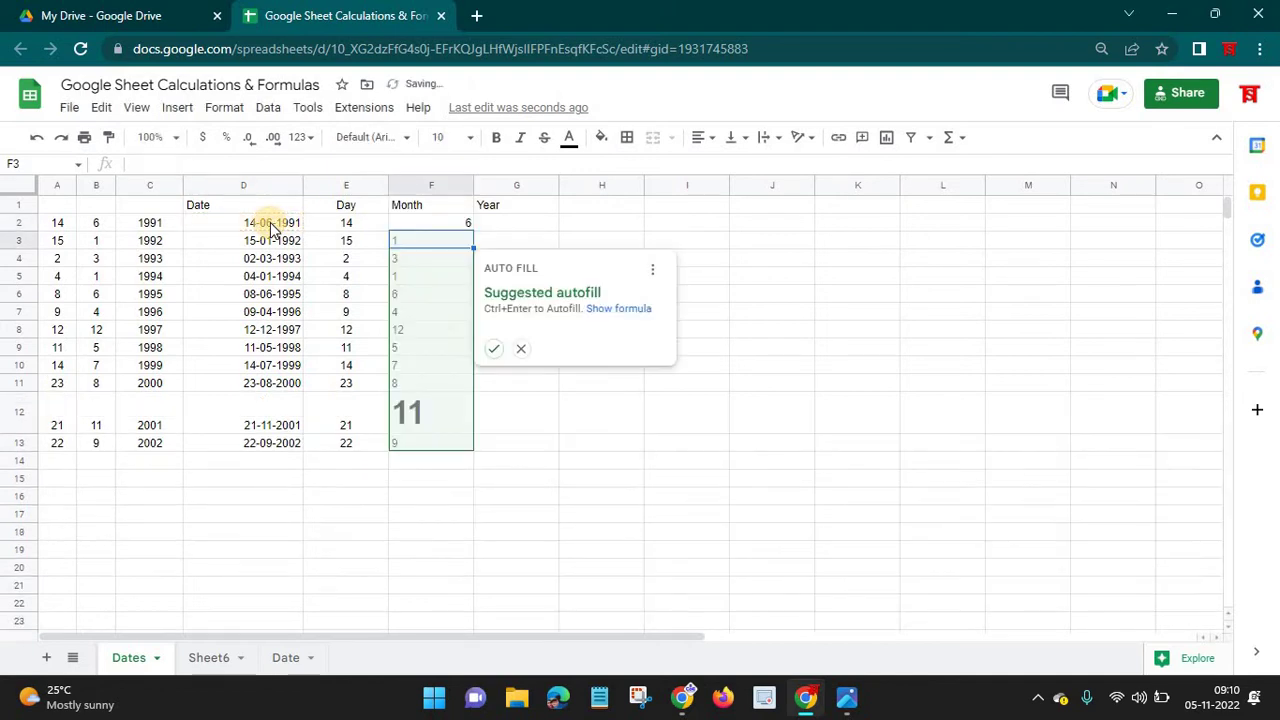
left_click(493, 348)
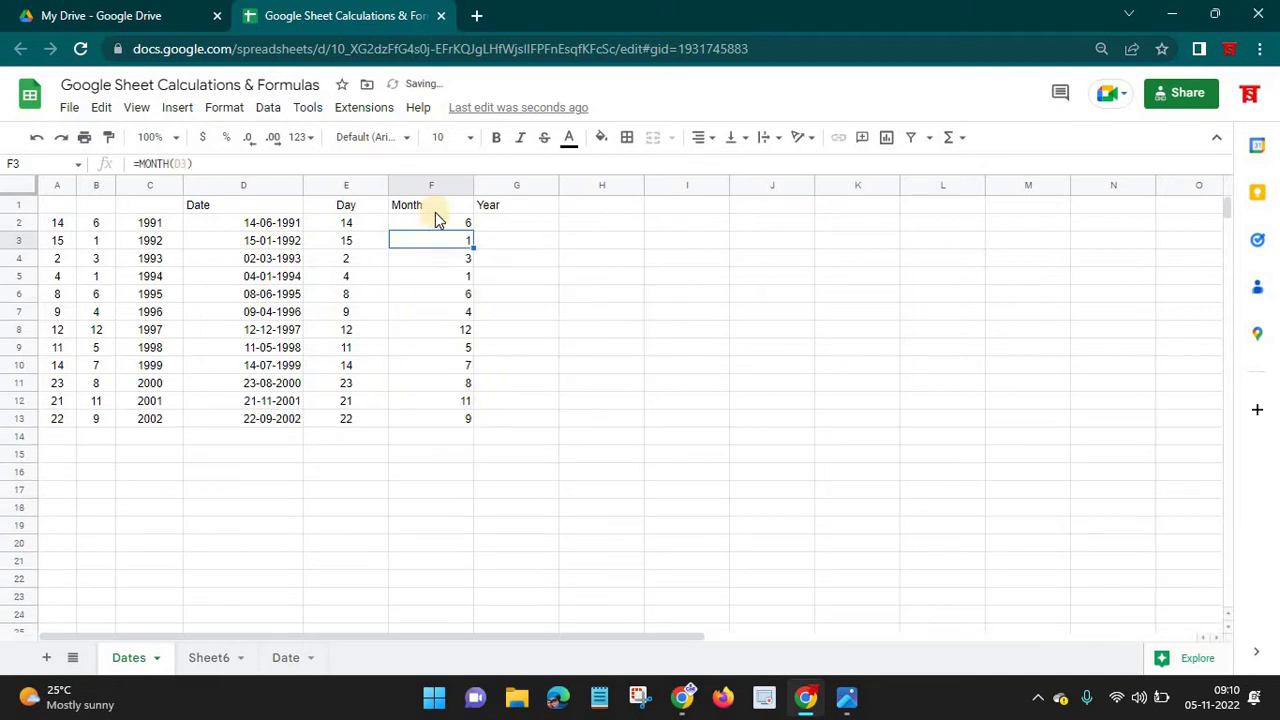
Center the Month column horizontally and select cell G2 under the Year heading.
left_click(436, 184)
left_click(705, 140)
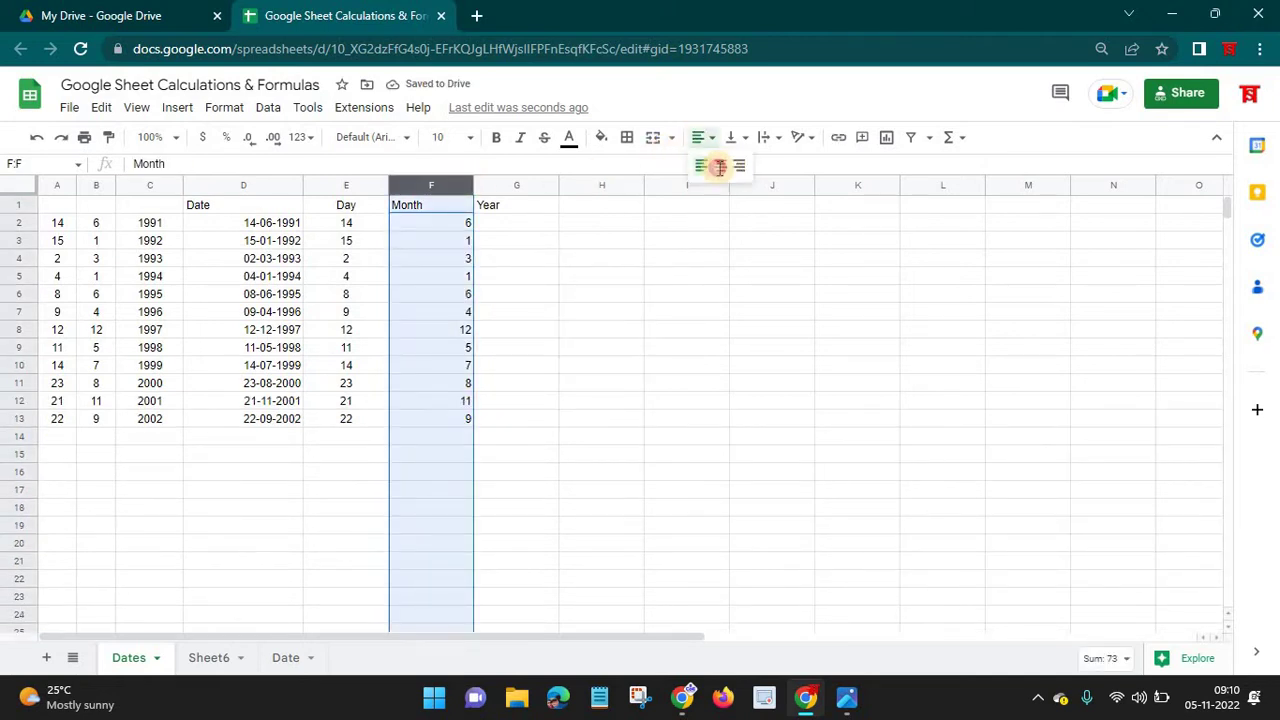
left_click(720, 165)
left_click(513, 229)
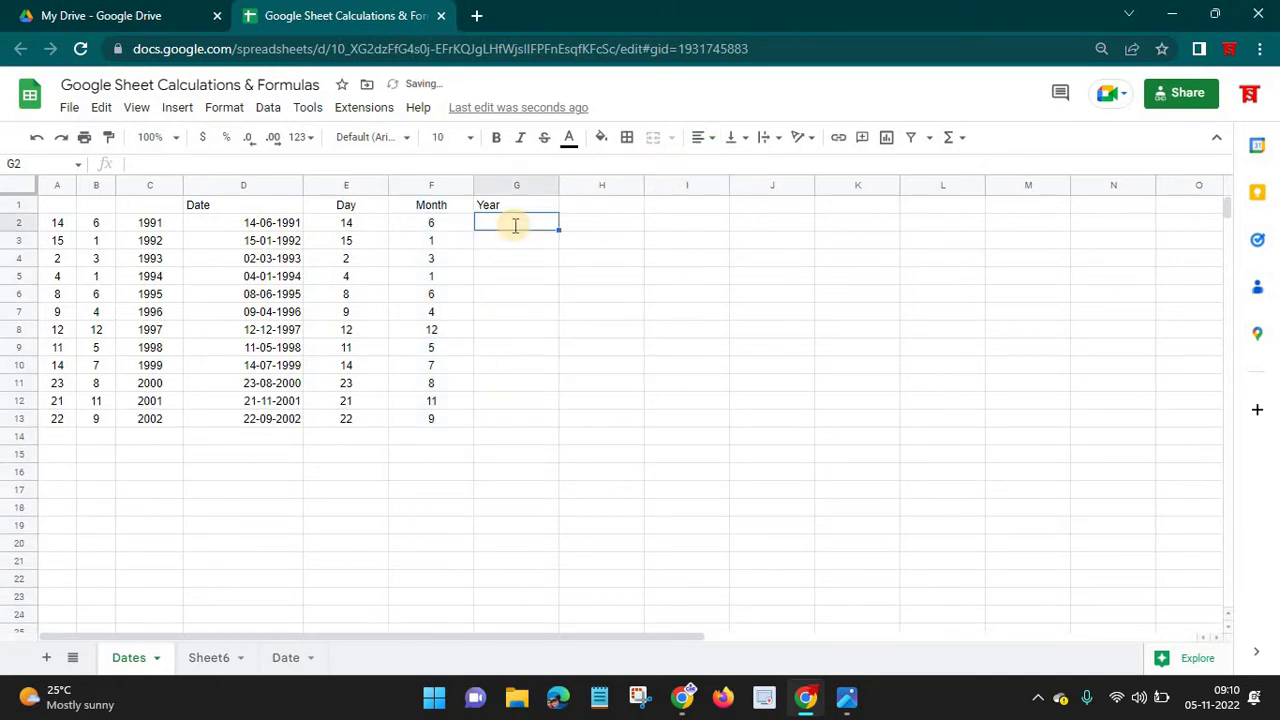
Enter =YEAR(D2) in G2 and accept the suggested autofill down to G13.
type("=year")
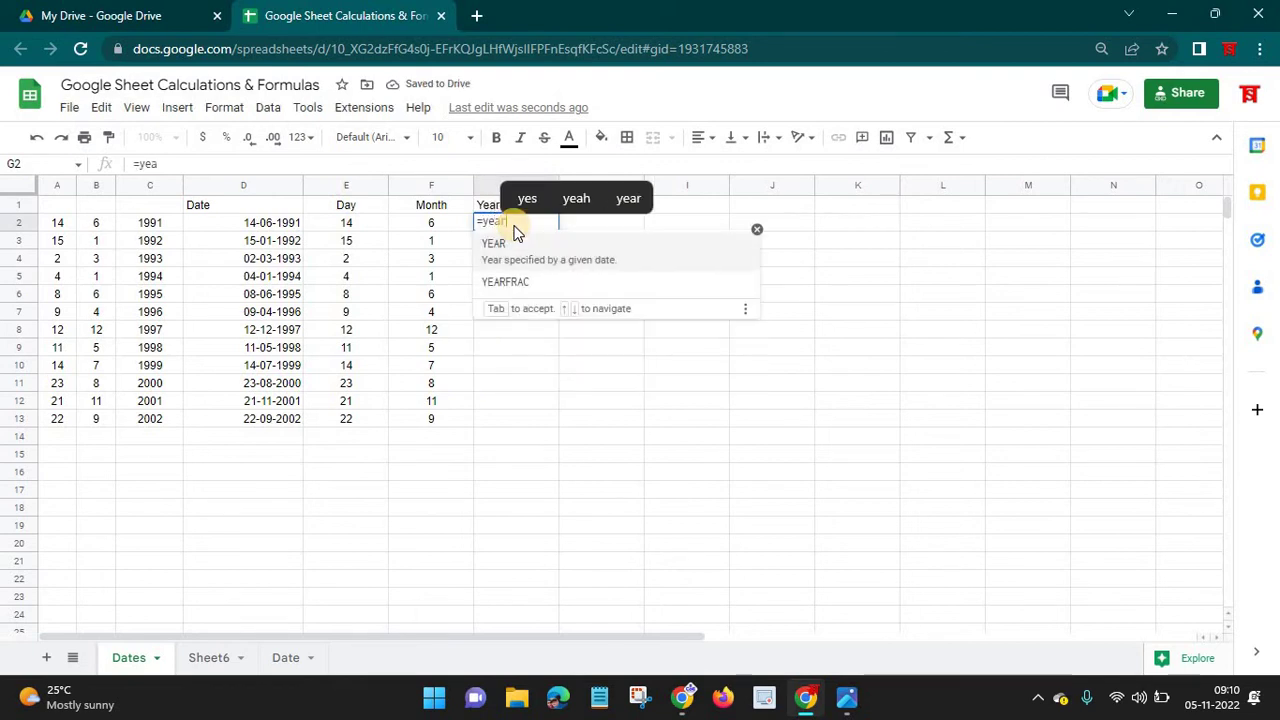
key("Tab")
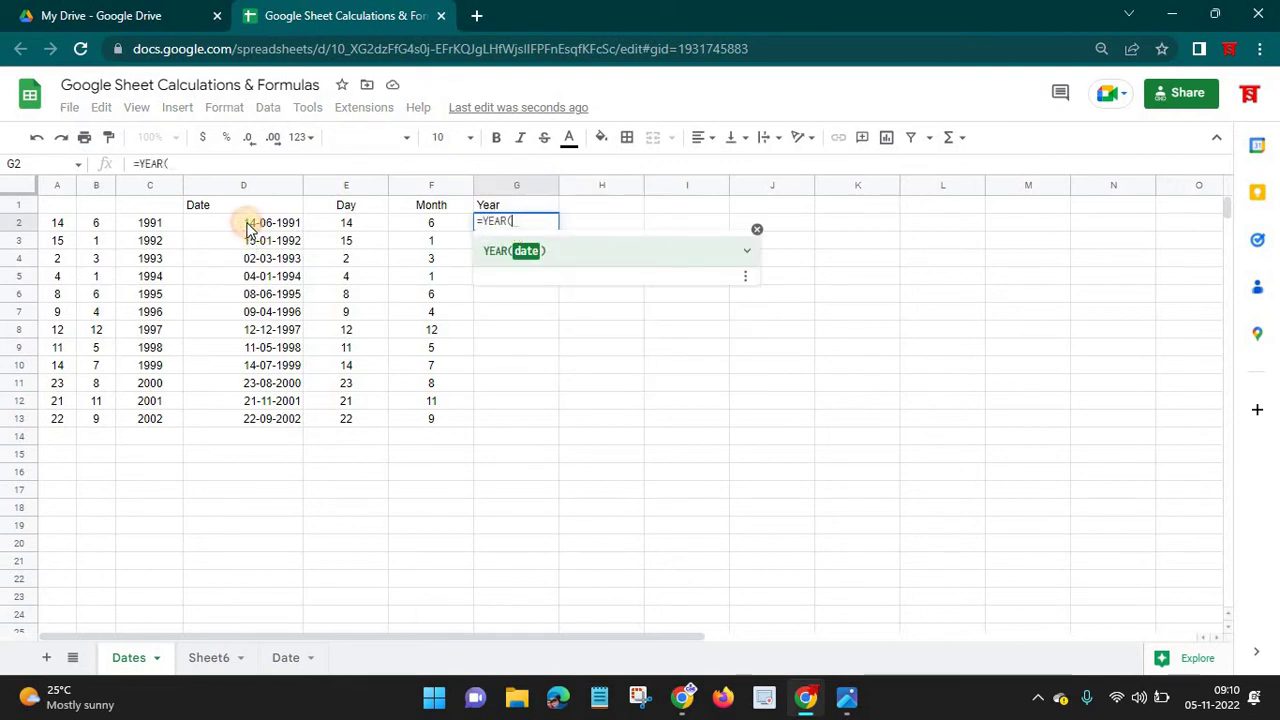
left_click(250, 228)
key("Return")
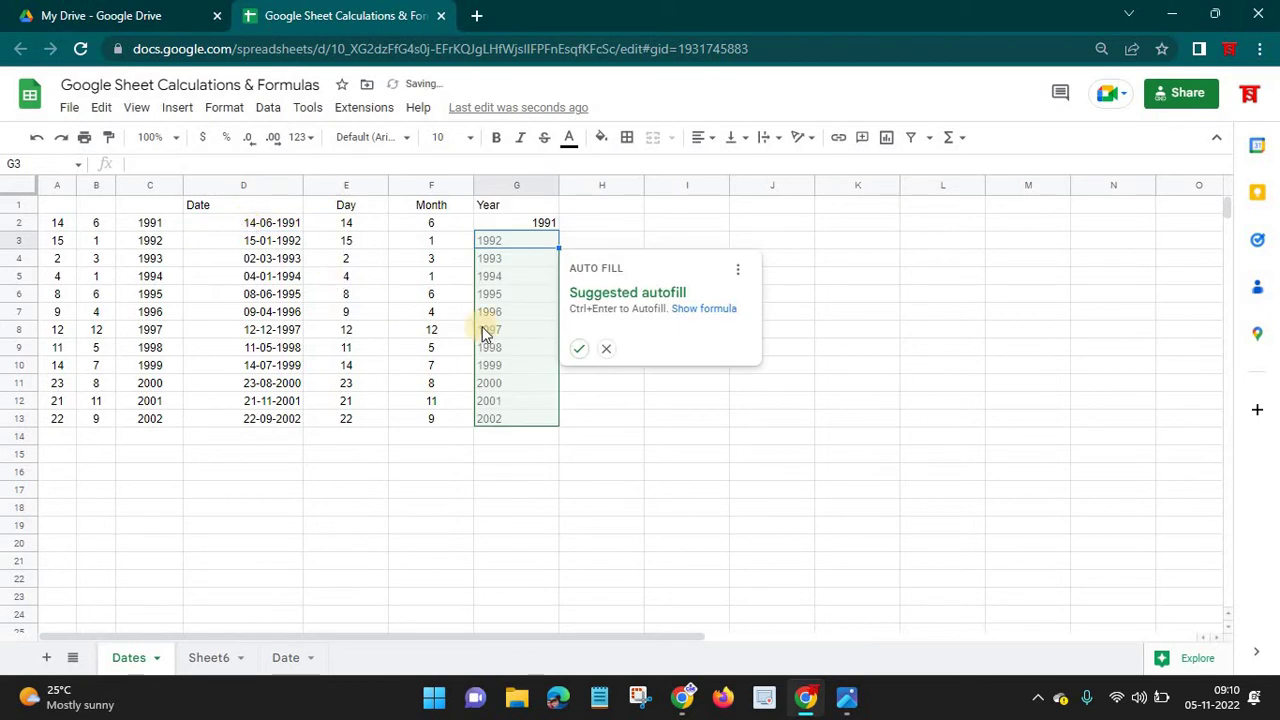
key("ctrl+Return")
Center the values in E2:G13 and the headings in E1:G1 horizontally.
left_click_drag(350, 222, 517, 418)
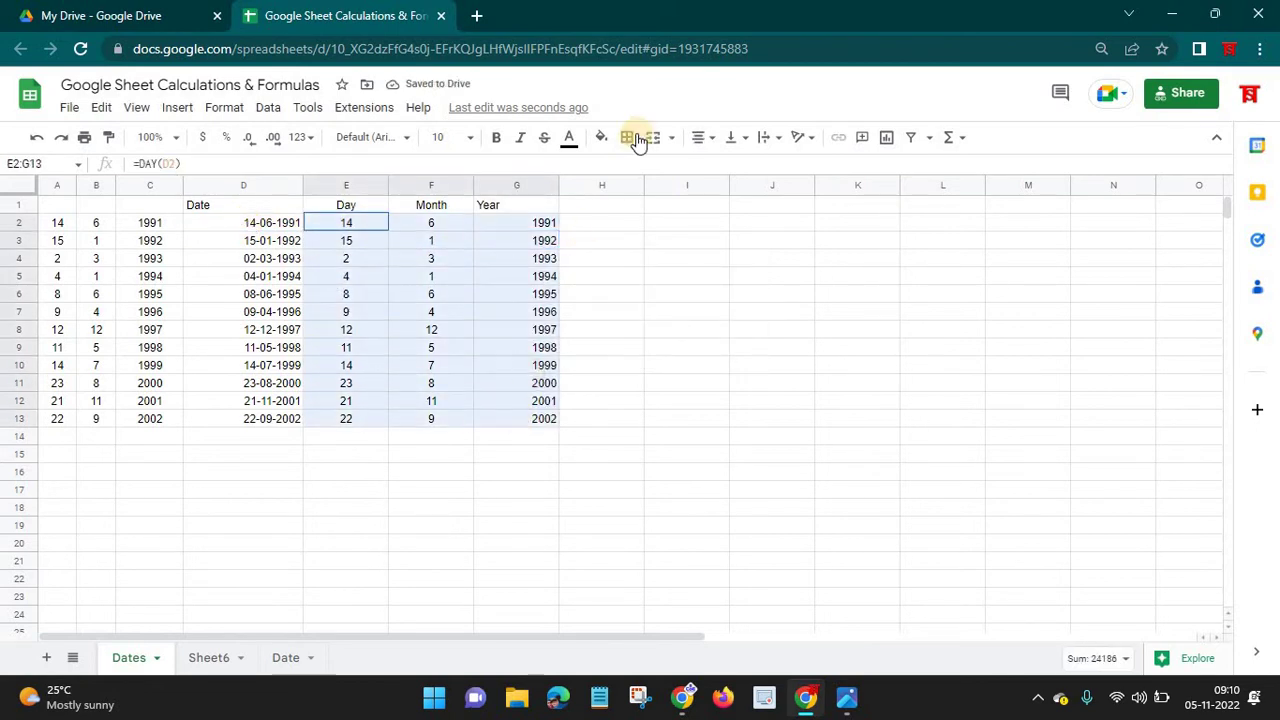
left_click(705, 138)
left_click(721, 167)
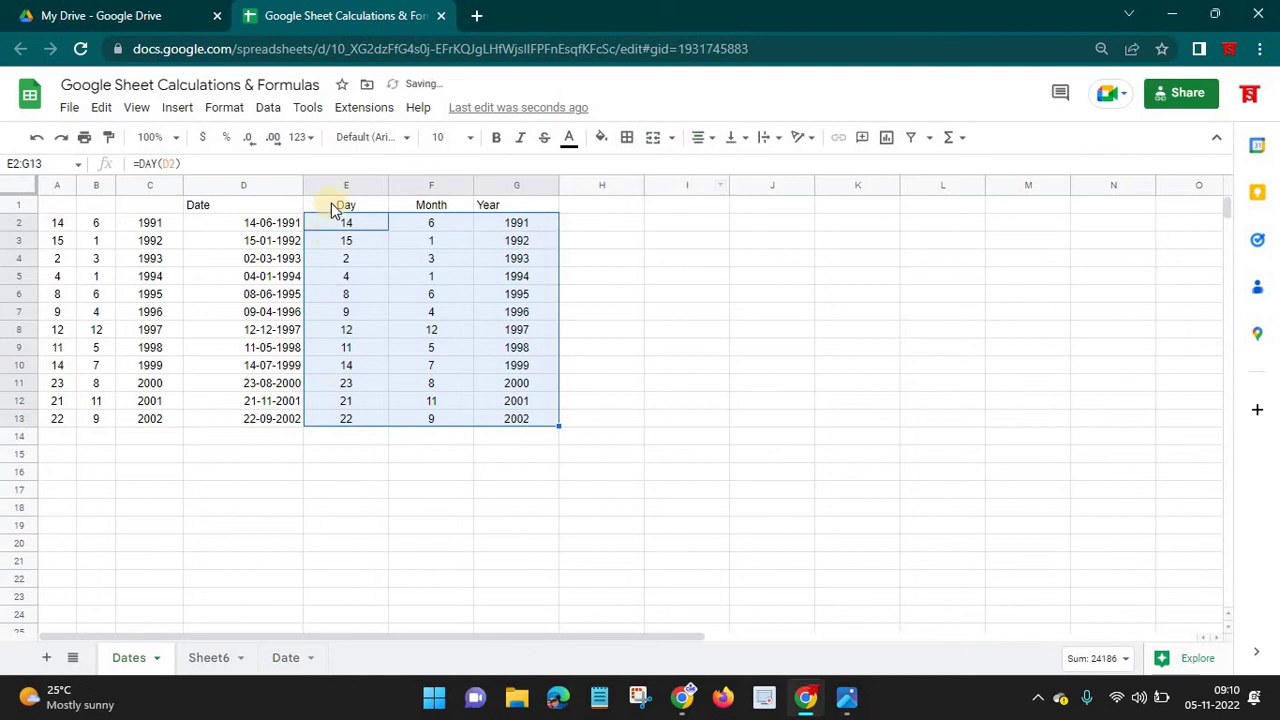
left_click_drag(335, 206, 504, 207)
left_click(504, 208)
left_click_drag(352, 207, 510, 206)
left_click(697, 140)
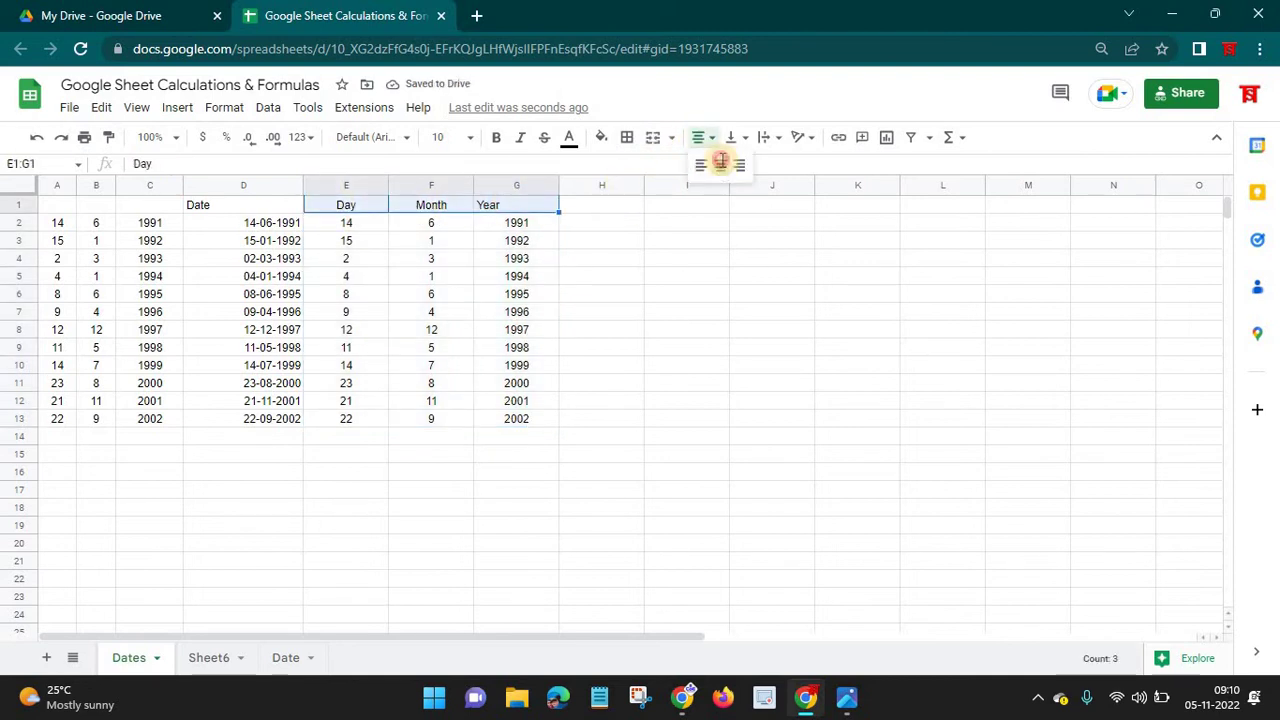
left_click(721, 167)
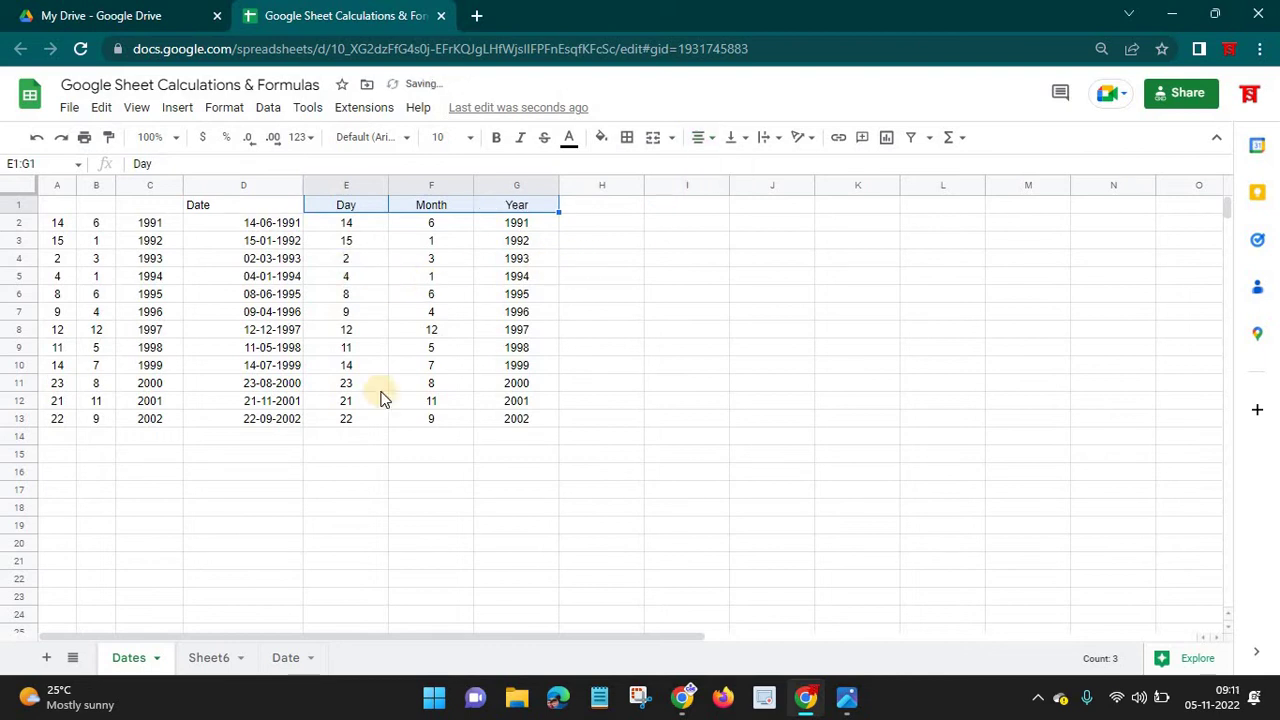
Check the formula list in the Date (1).png image, return to the spreadsheet and enter =TODAY() in cell I1.
left_click(848, 697)
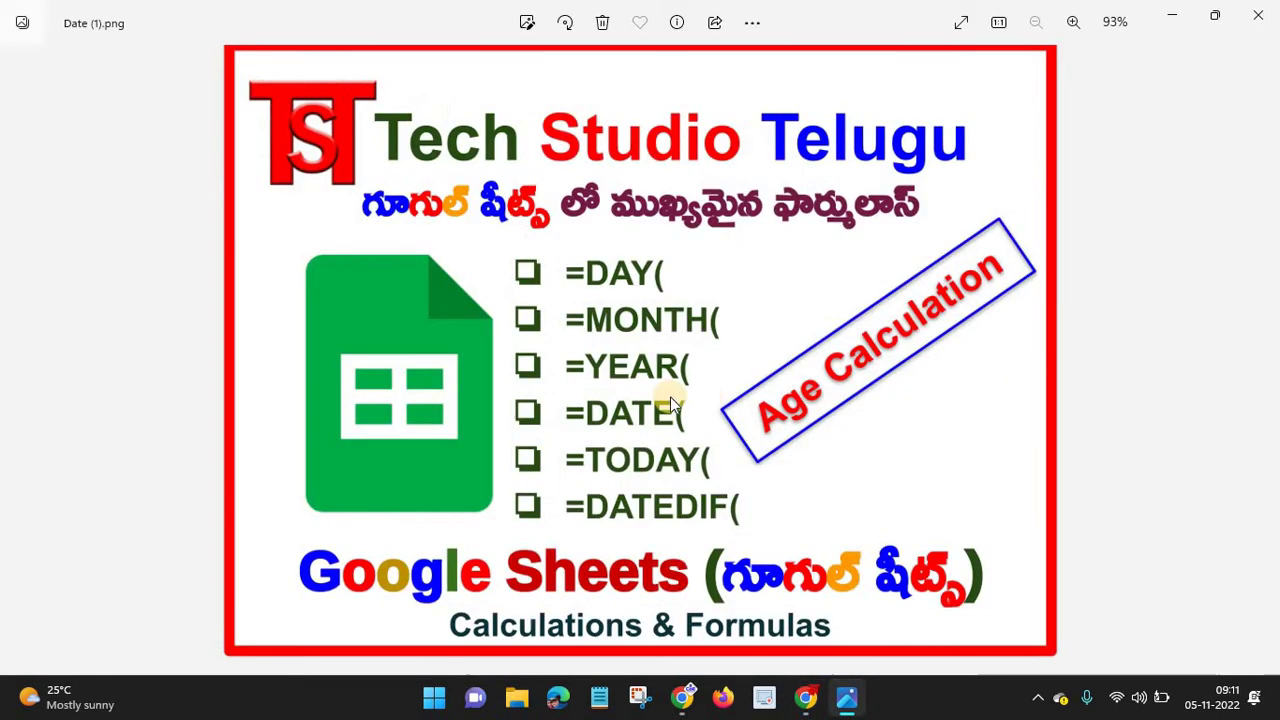
left_click(805, 697)
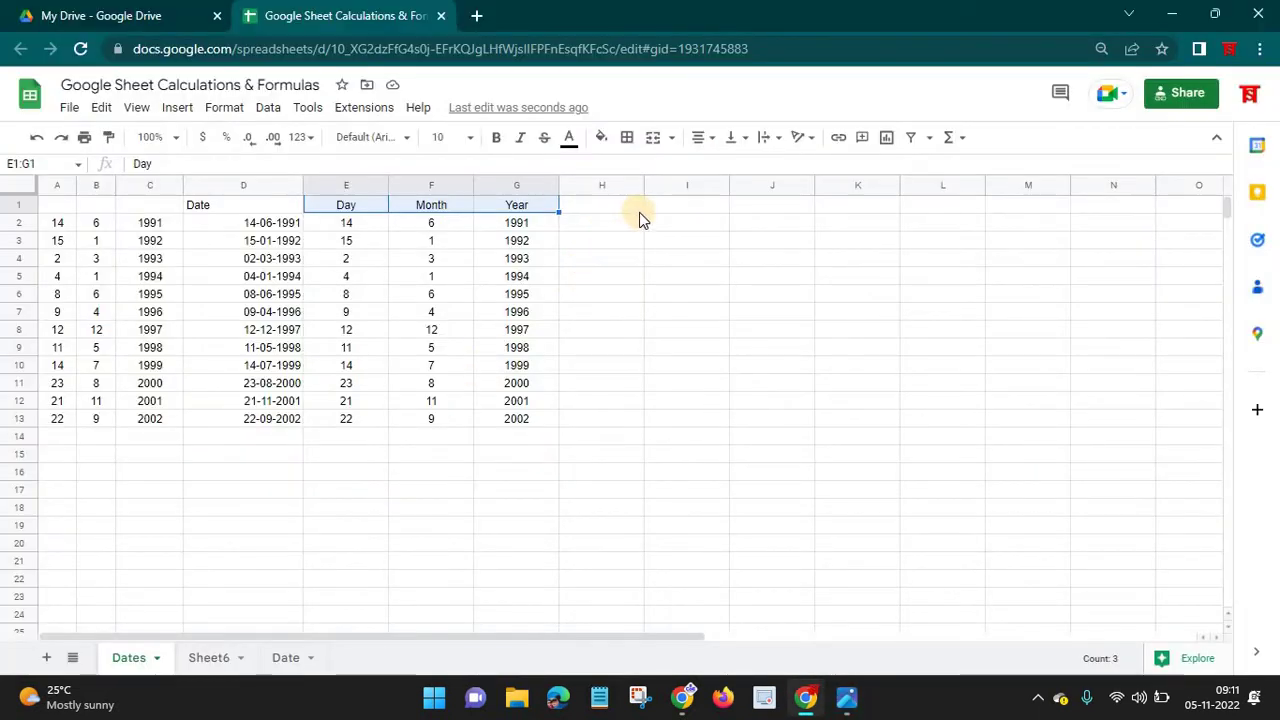
left_click(679, 215)
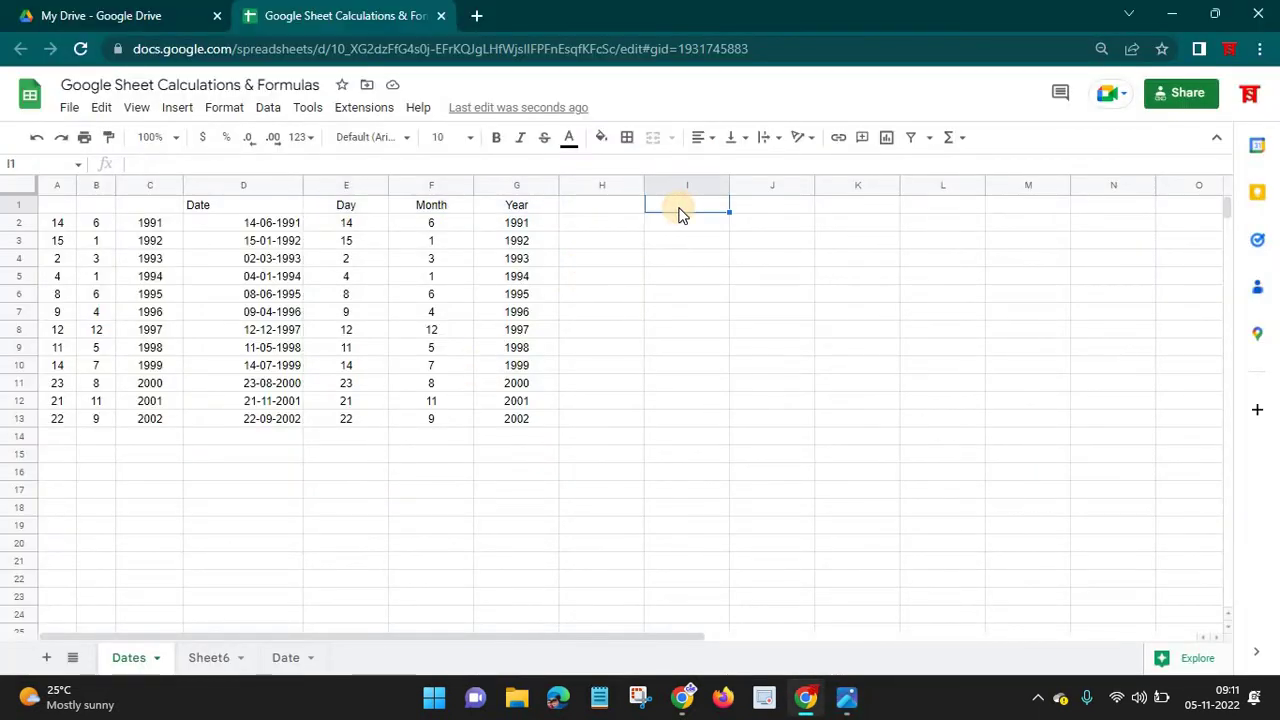
type("=toda")
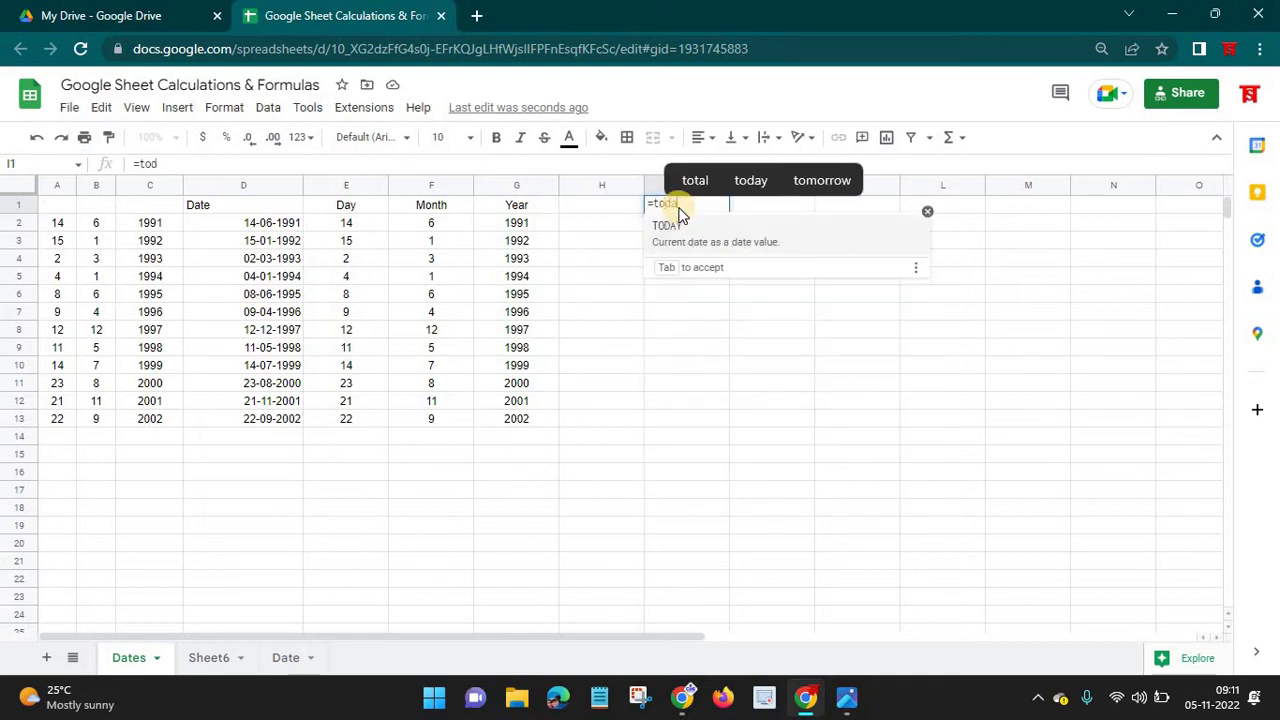
type("y")
key("Tab")
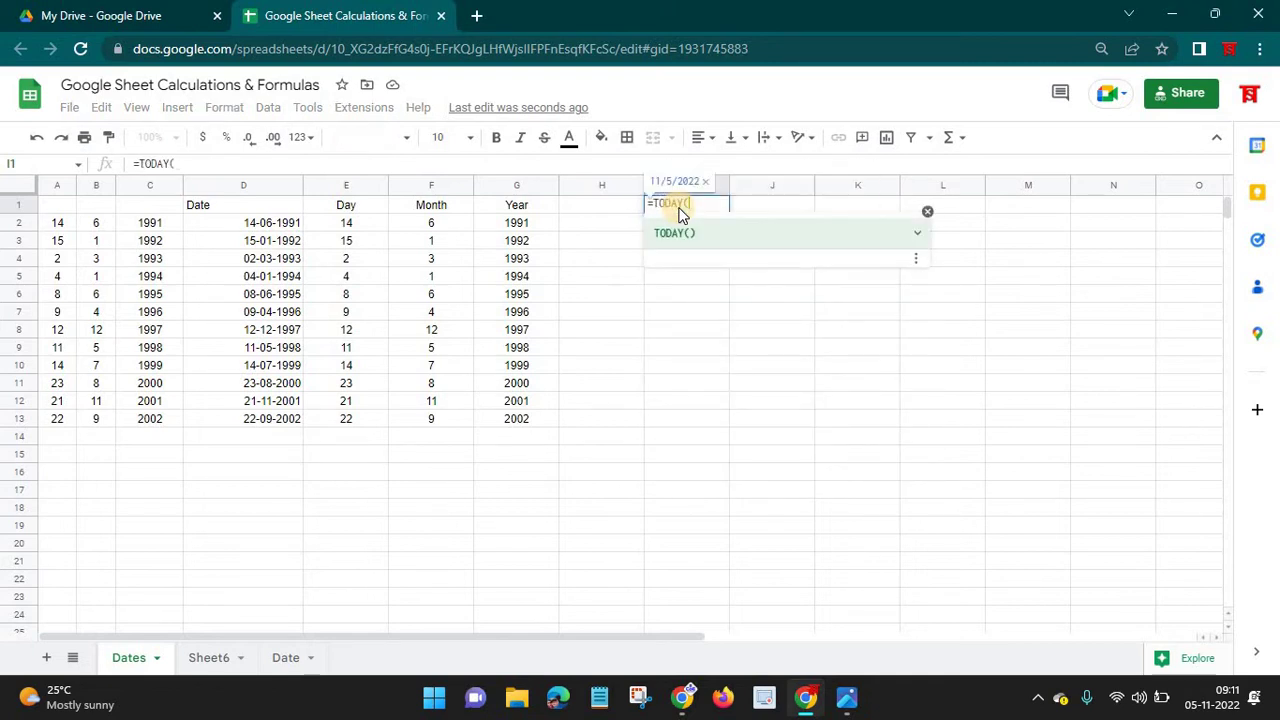
key("Return")
Apply the 26-09-2008 style date format to column I and select cell I1.
left_click(680, 207)
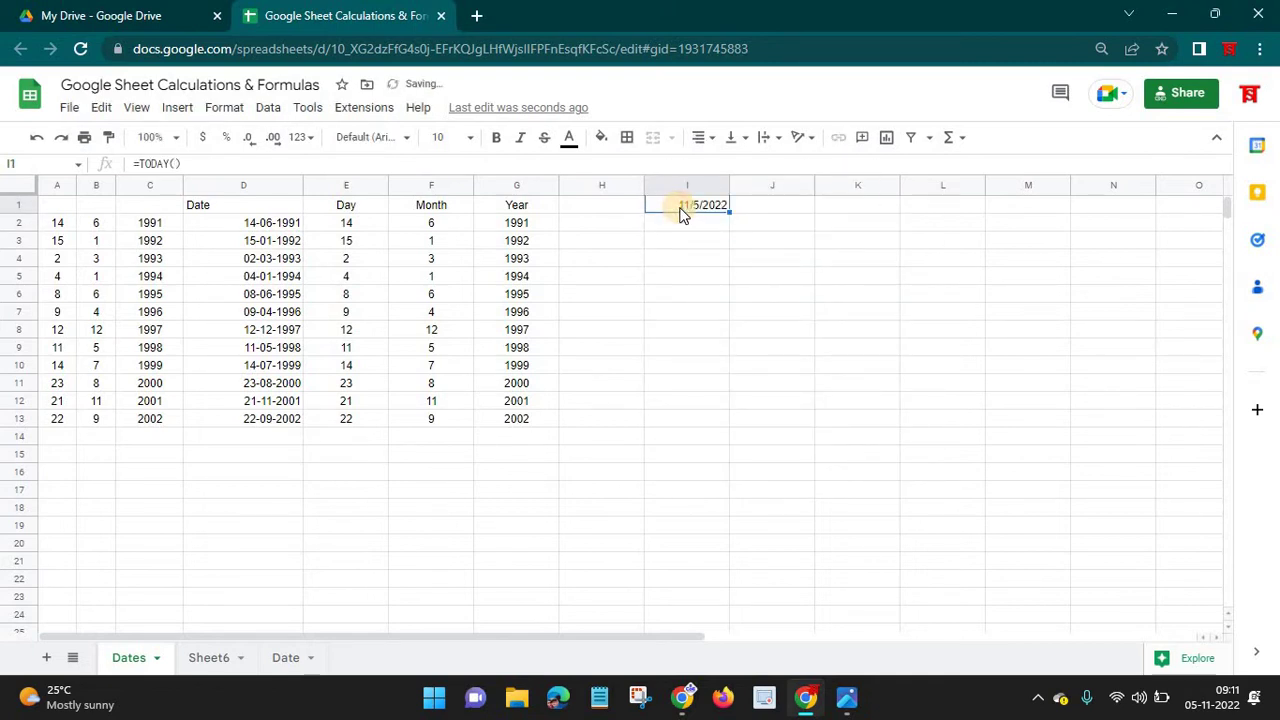
left_click(686, 184)
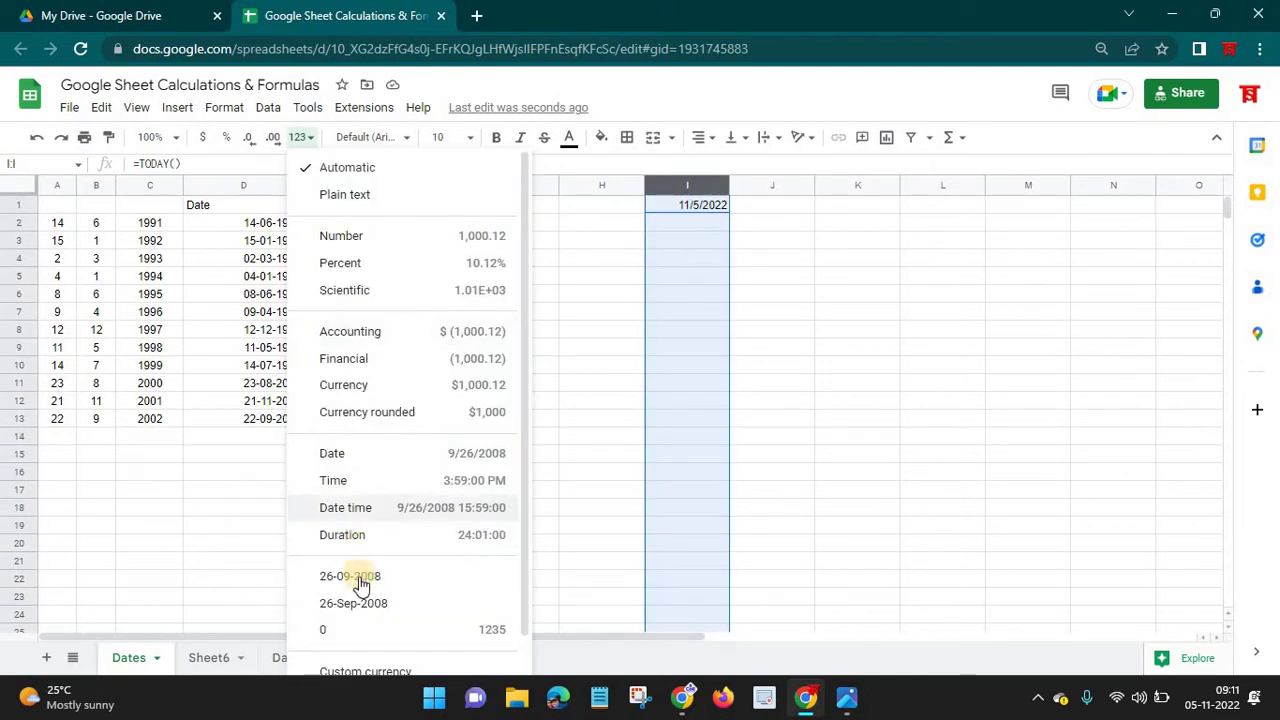
left_click(395, 578)
left_click(674, 208)
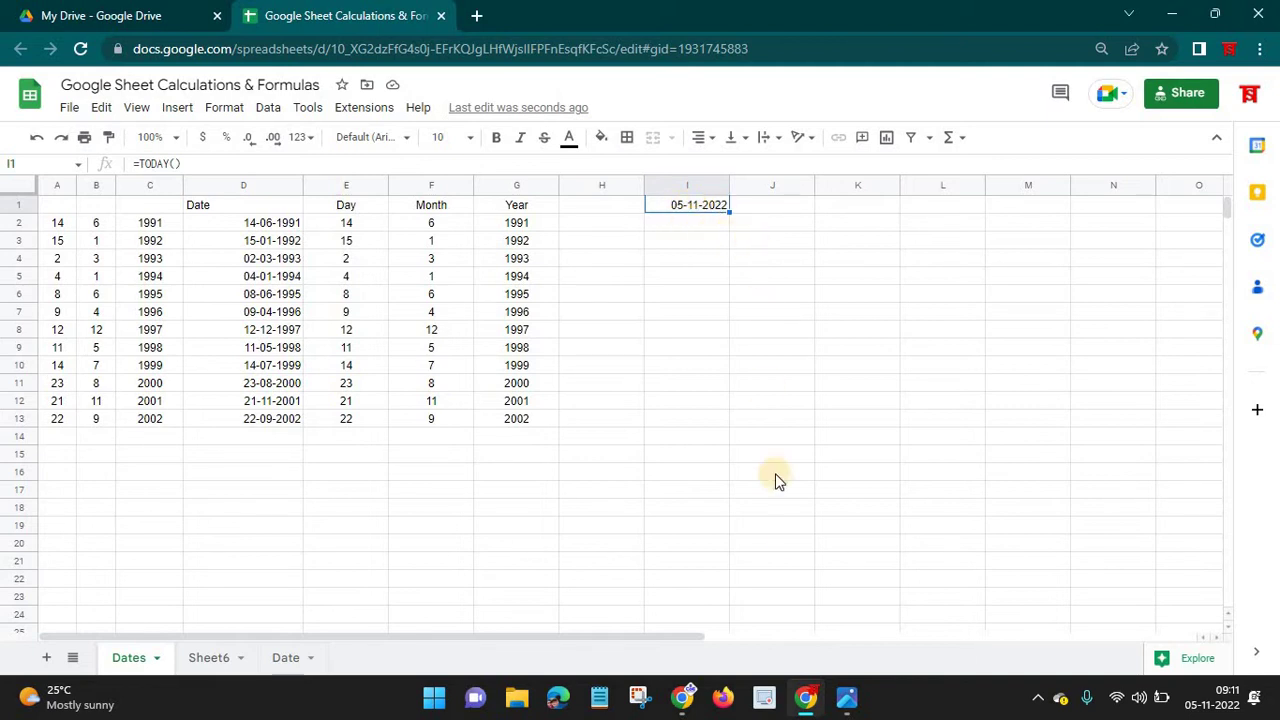
left_click(265, 220)
left_click(274, 417, "shift")
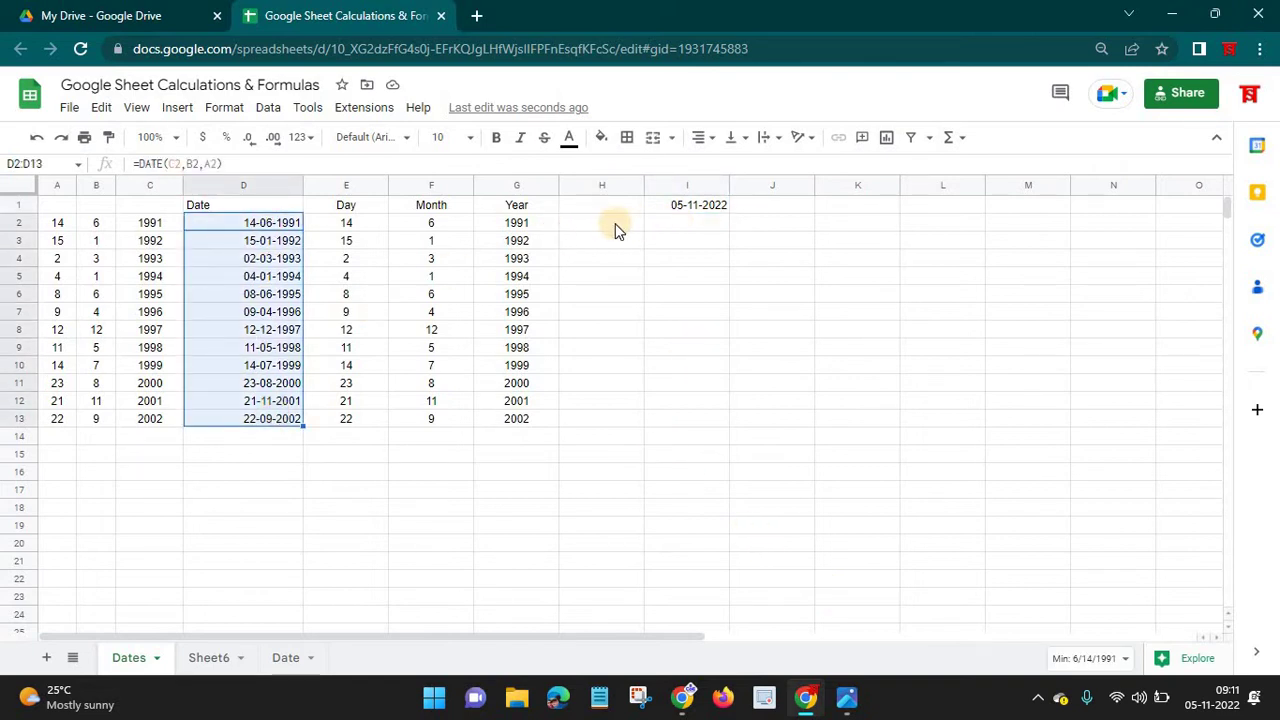
left_click(692, 207)
Enter =DATEDIF(D2,I1,"Y") in cell I2 to calculate the age in years.
key("Down")
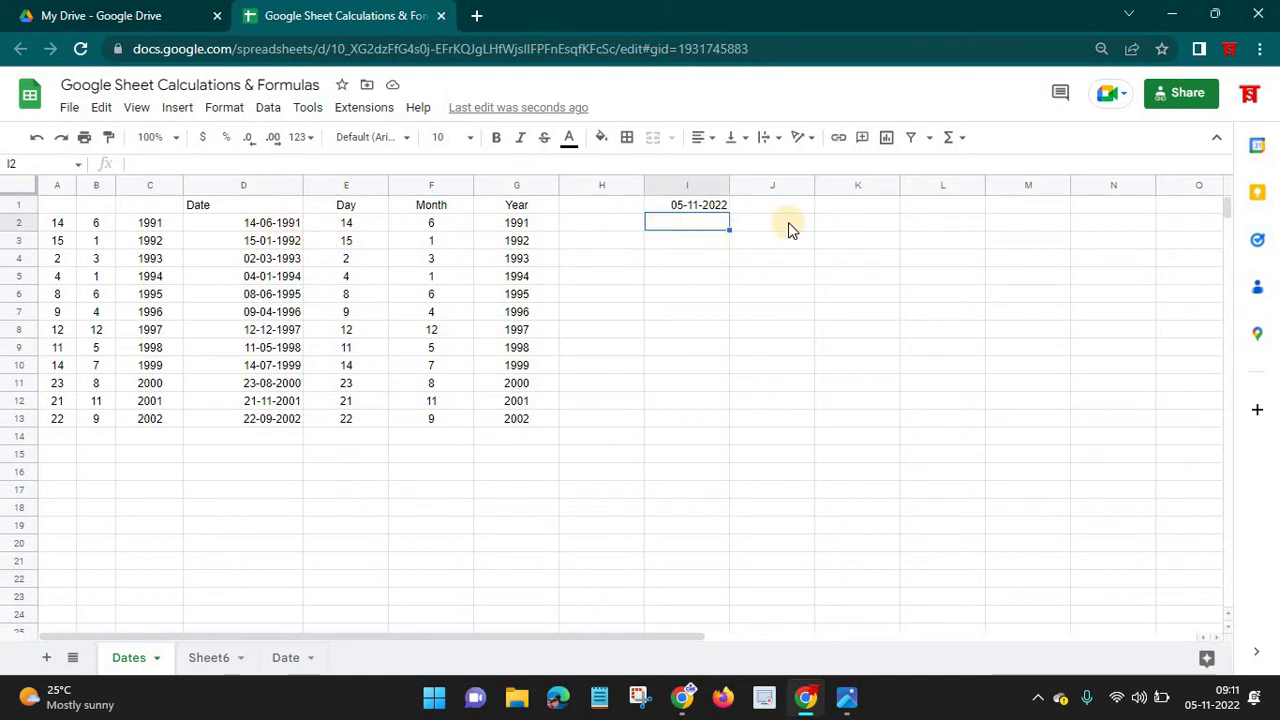
type("=da")
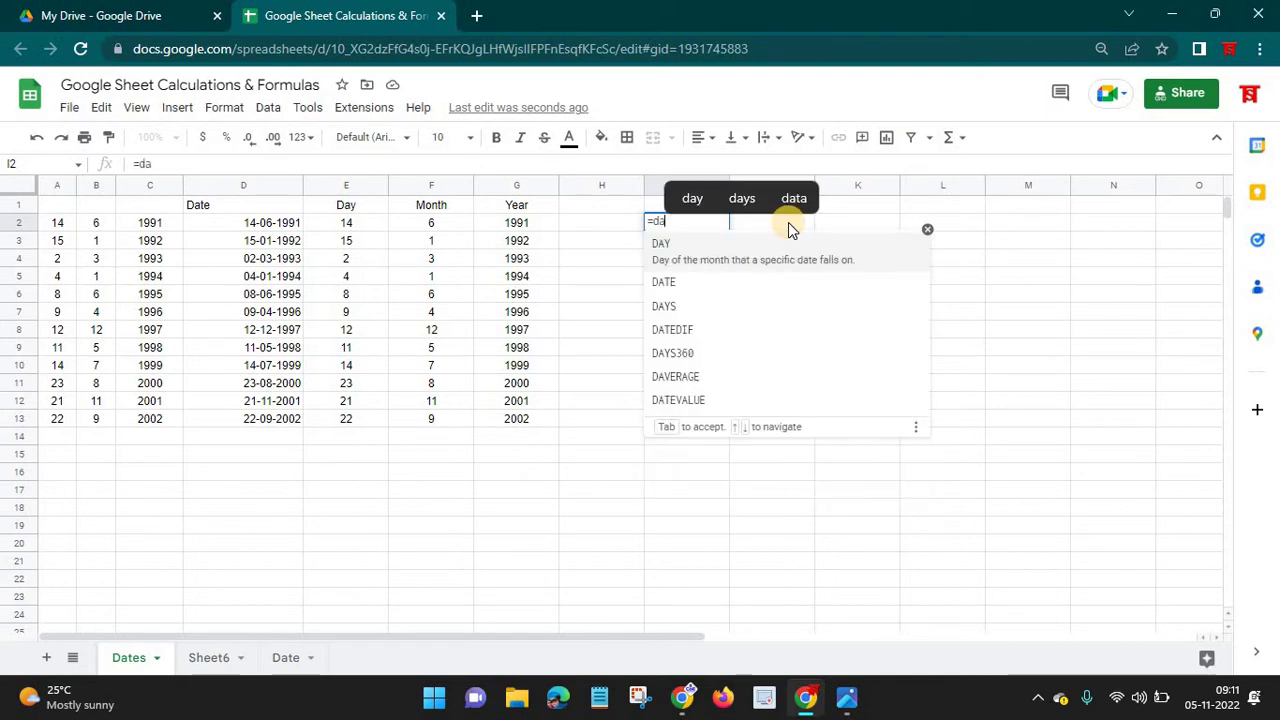
type("t")
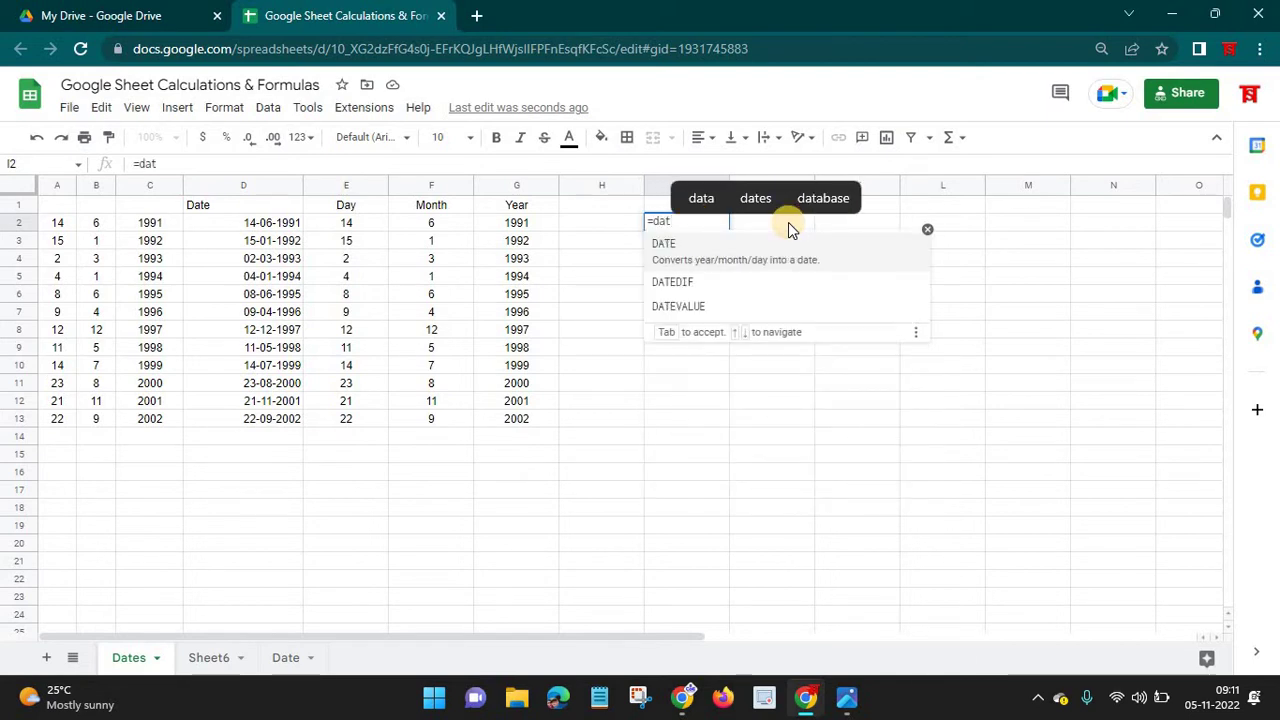
left_click(736, 280)
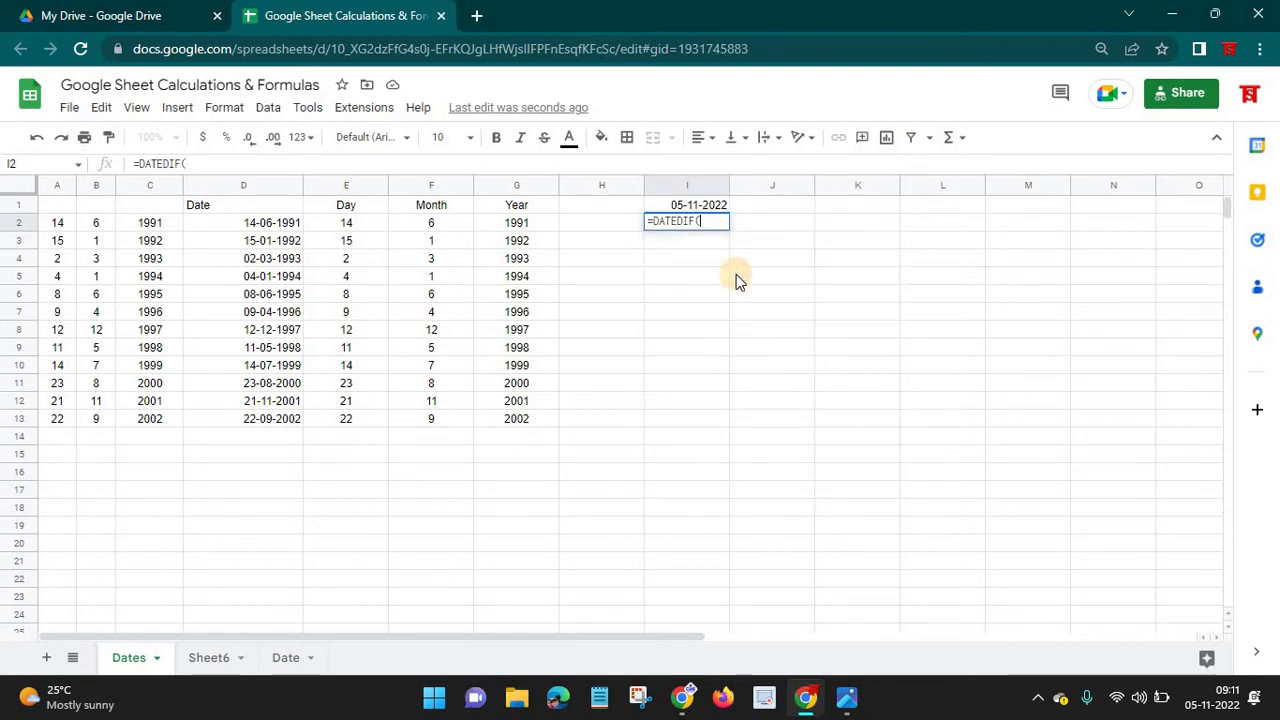
left_click(266, 228)
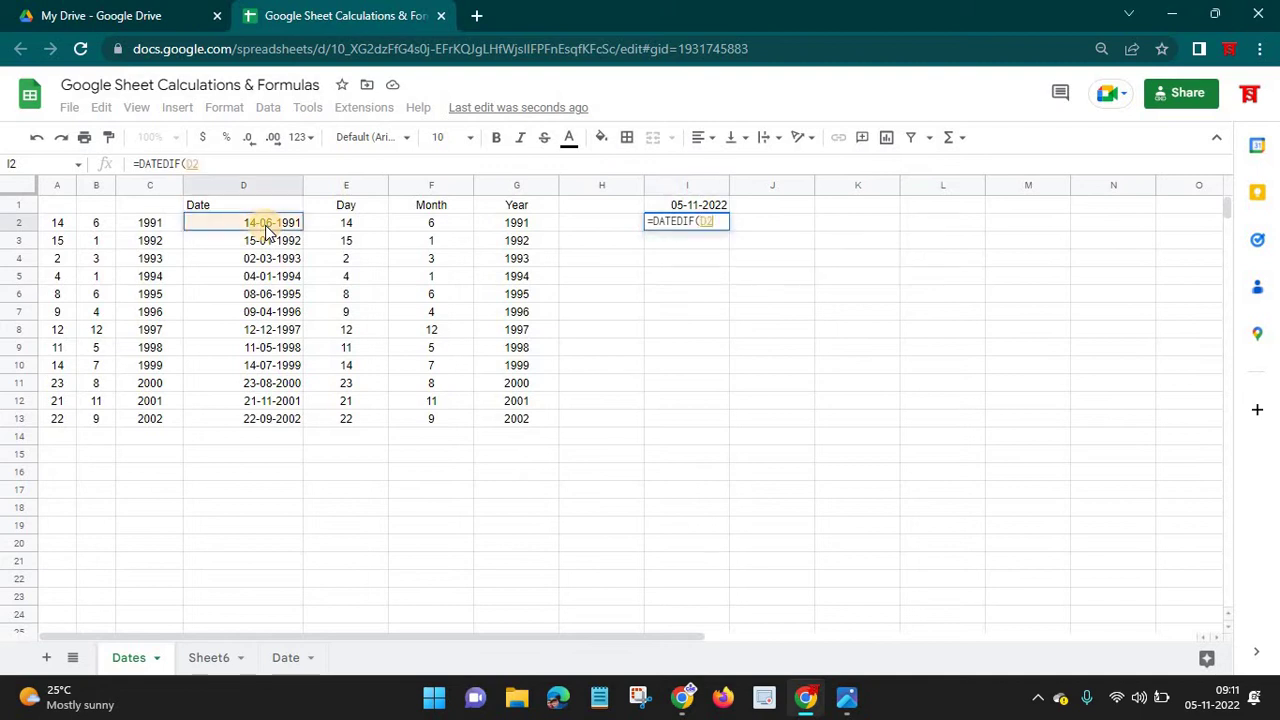
type(",")
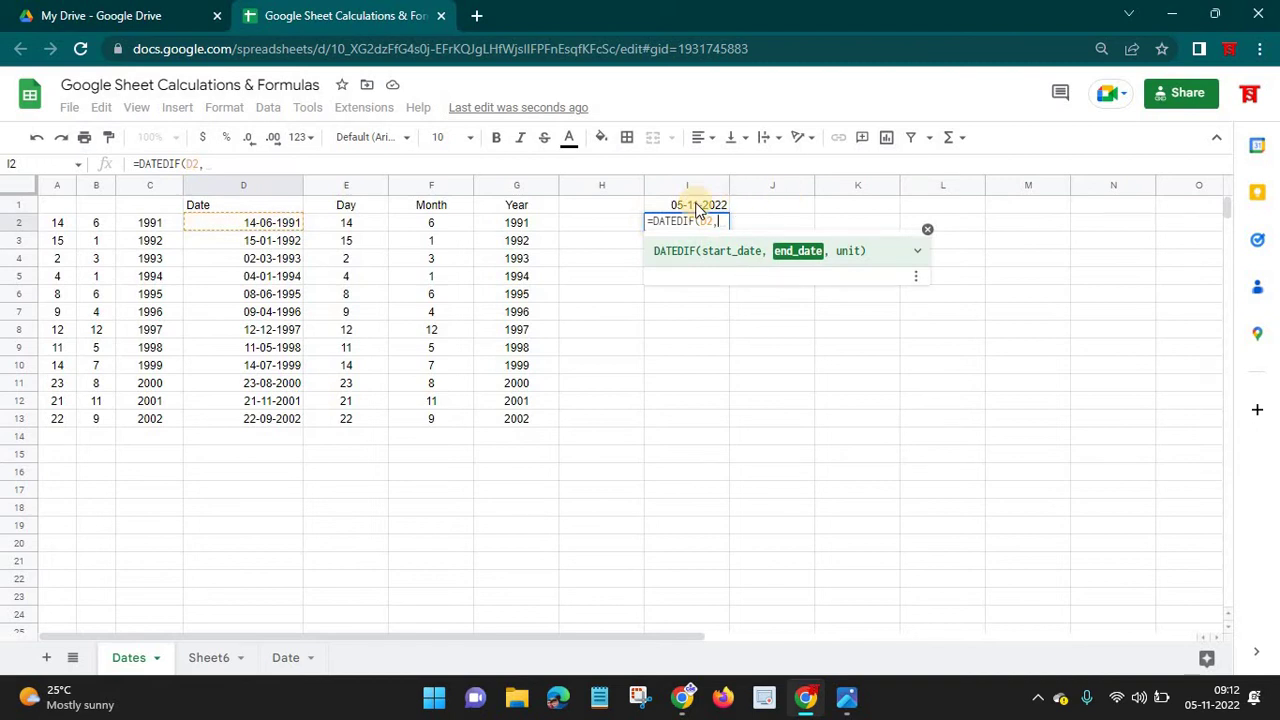
left_click(695, 205)
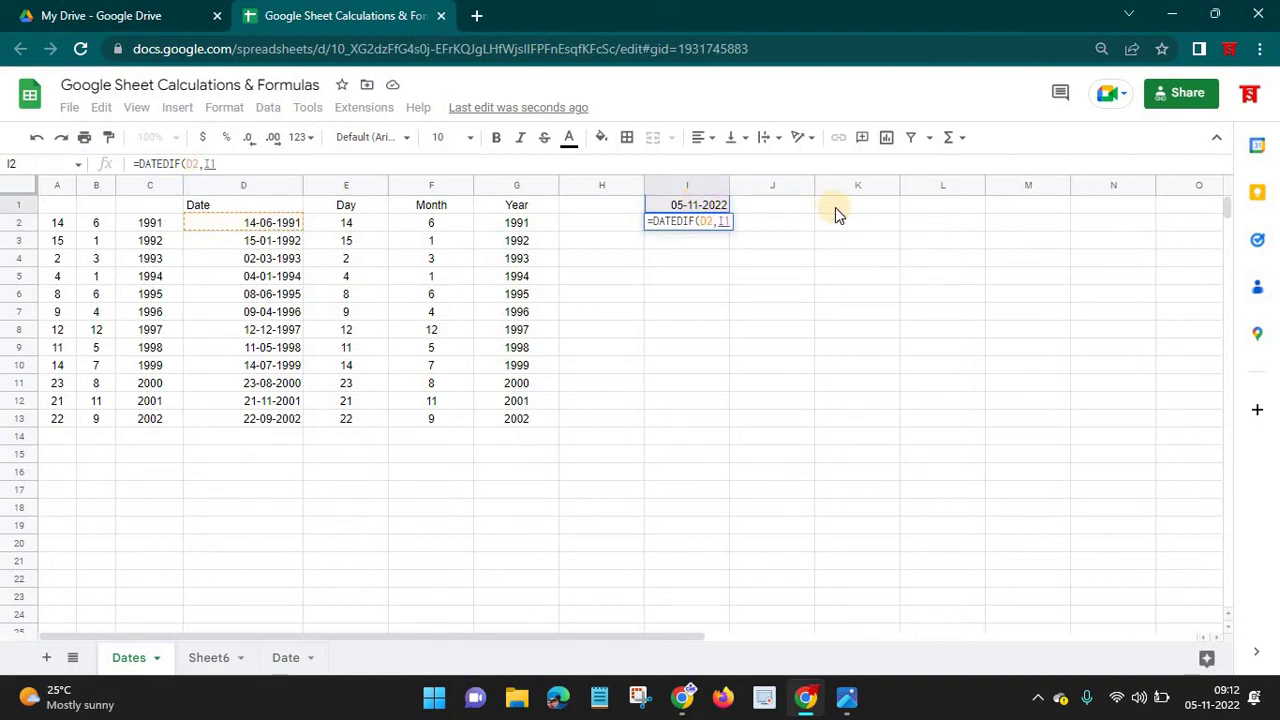
type(",\"")
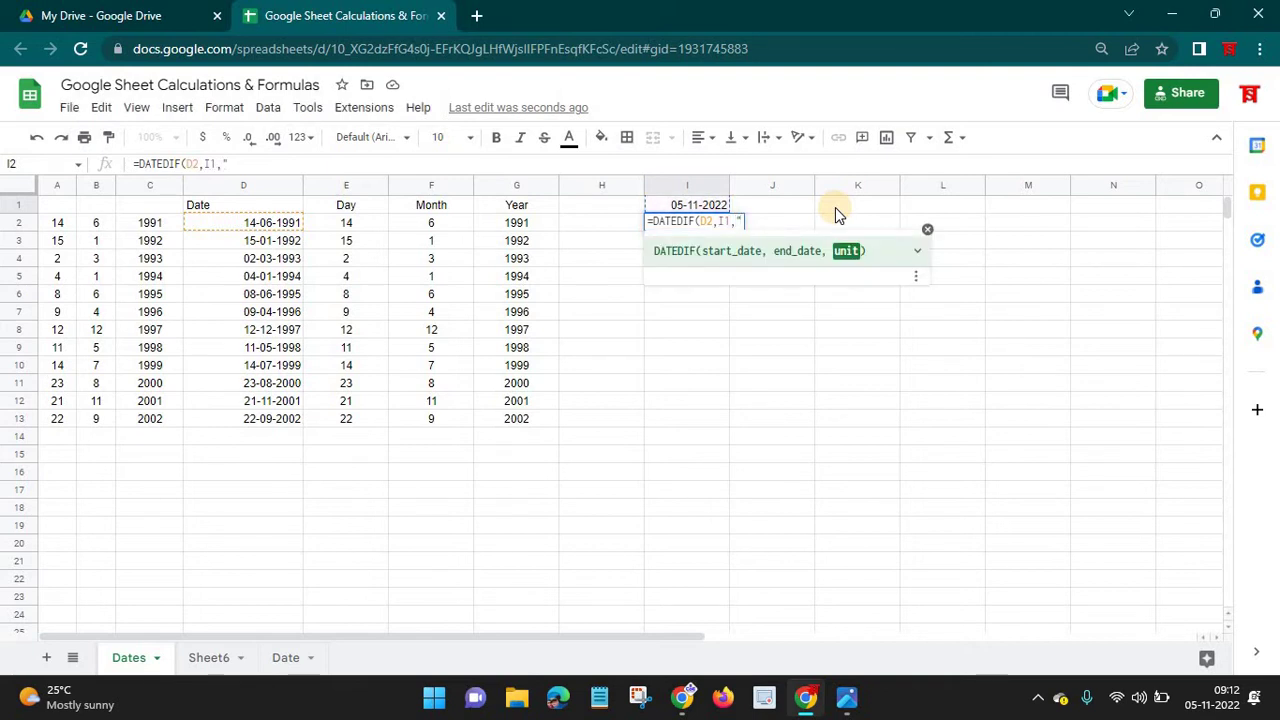
type("Y\")")
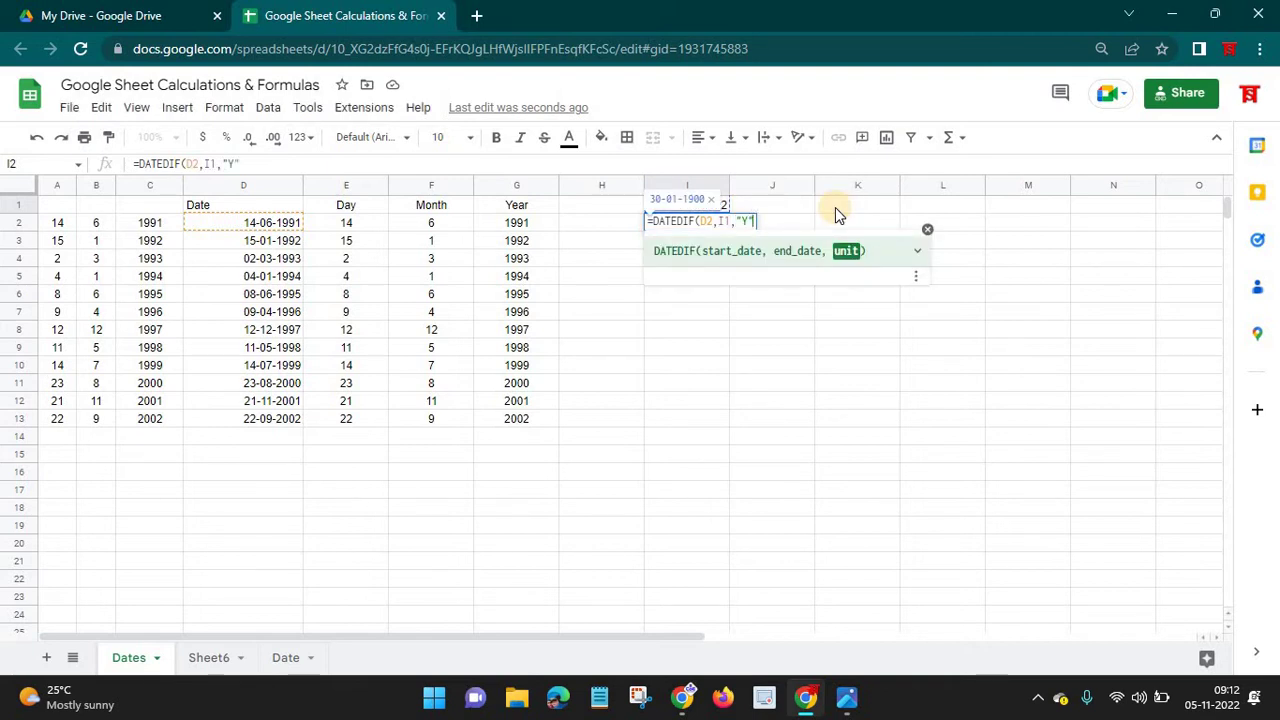
key("Return")
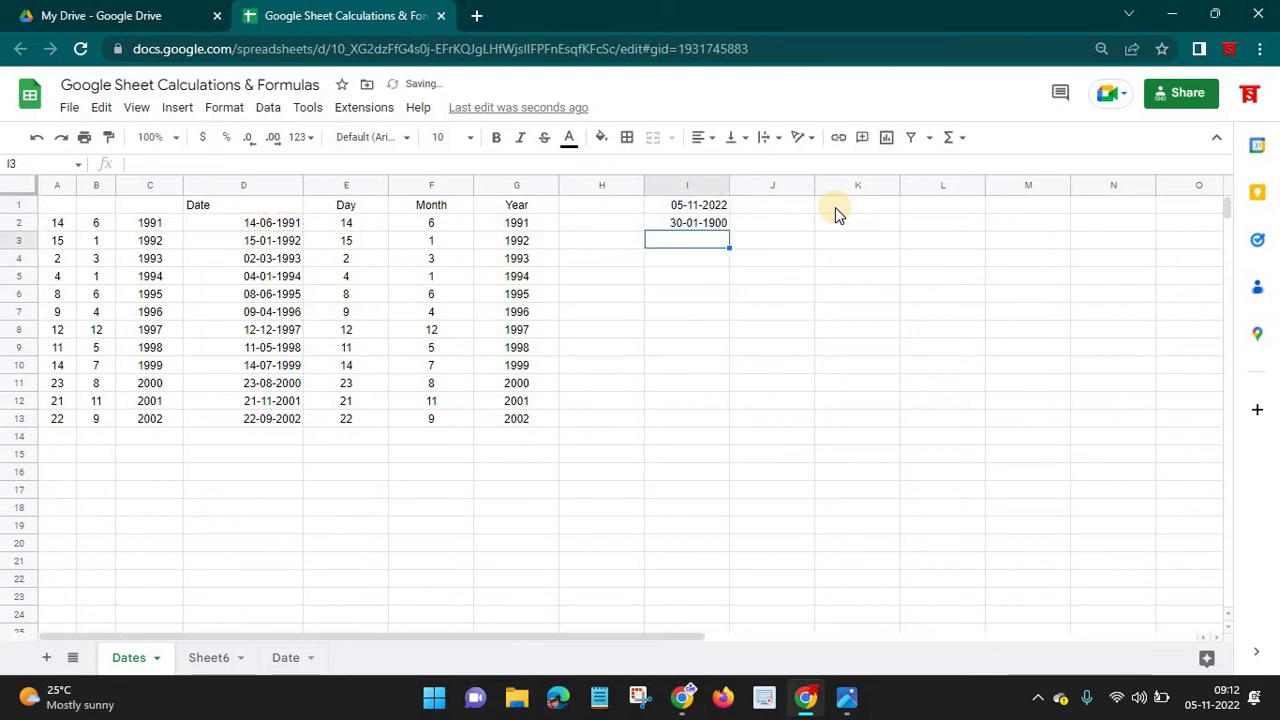
Apply the whole-number format 0 to the age in cell I2.
left_click(700, 225)
left_click(298, 140)
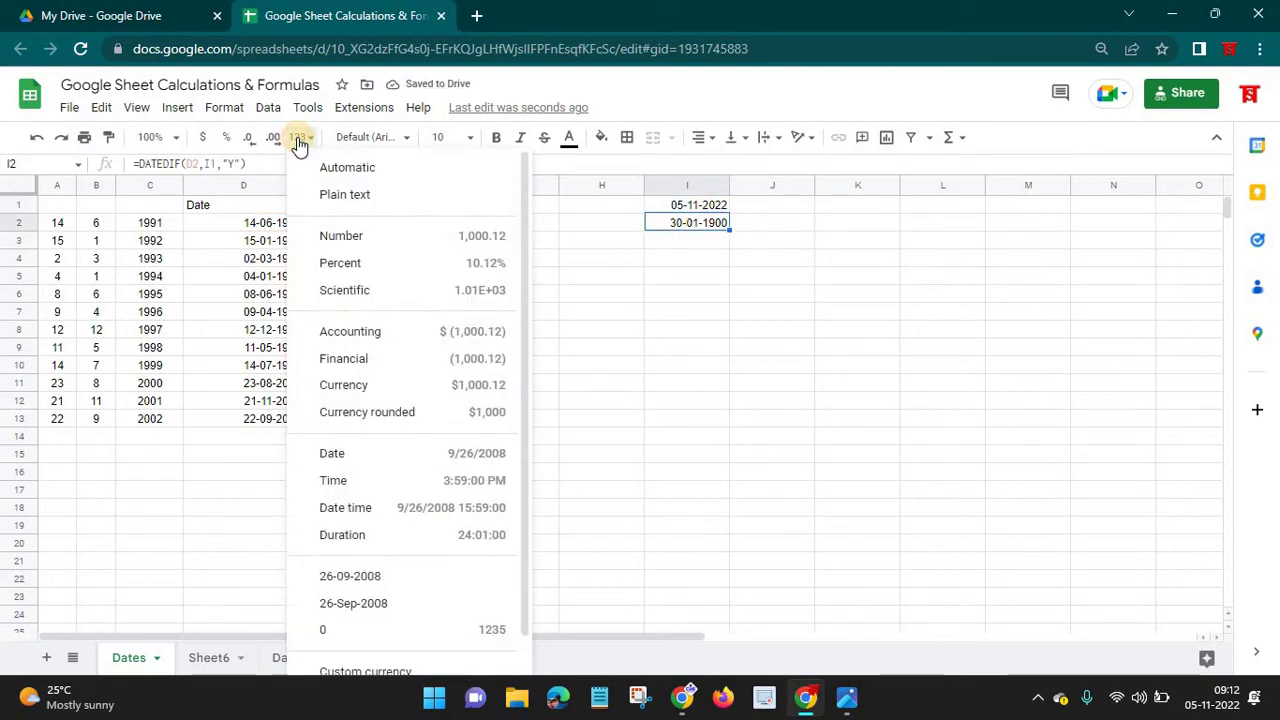
left_click(333, 632)
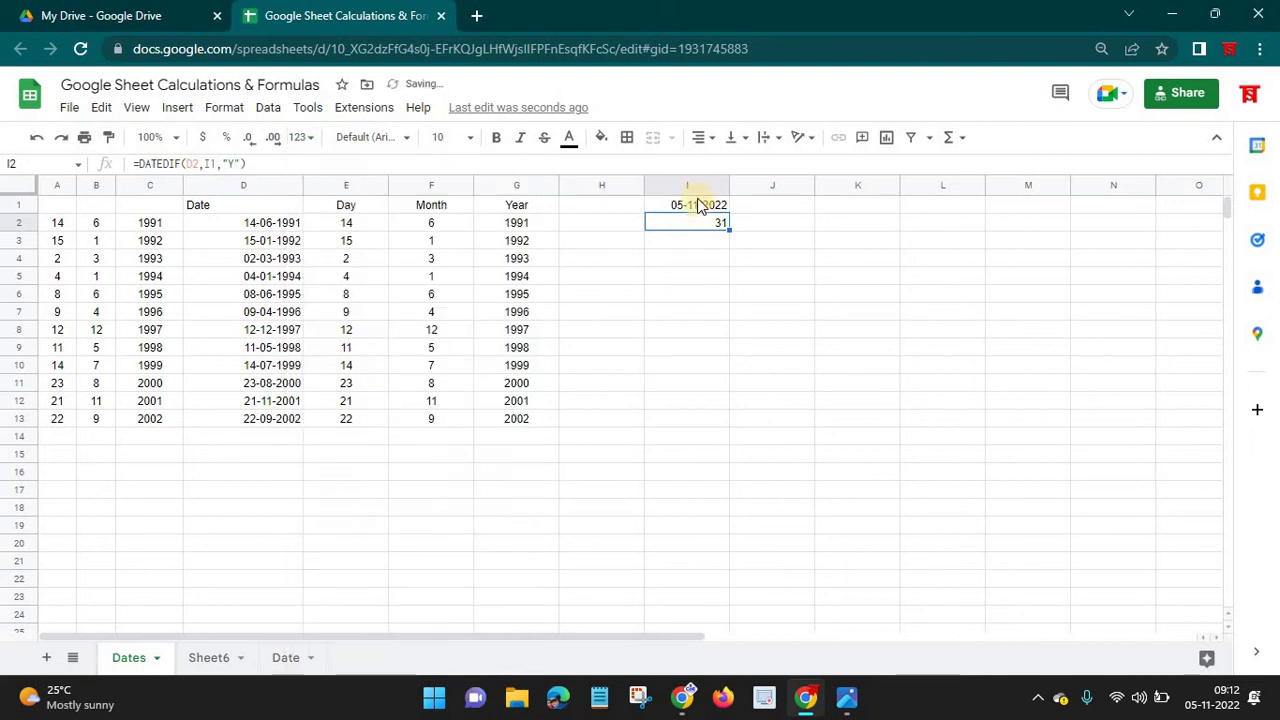
Center column I horizontally and select cell I2.
left_click(692, 184)
left_click(704, 138)
left_click(728, 166)
left_click(694, 225)
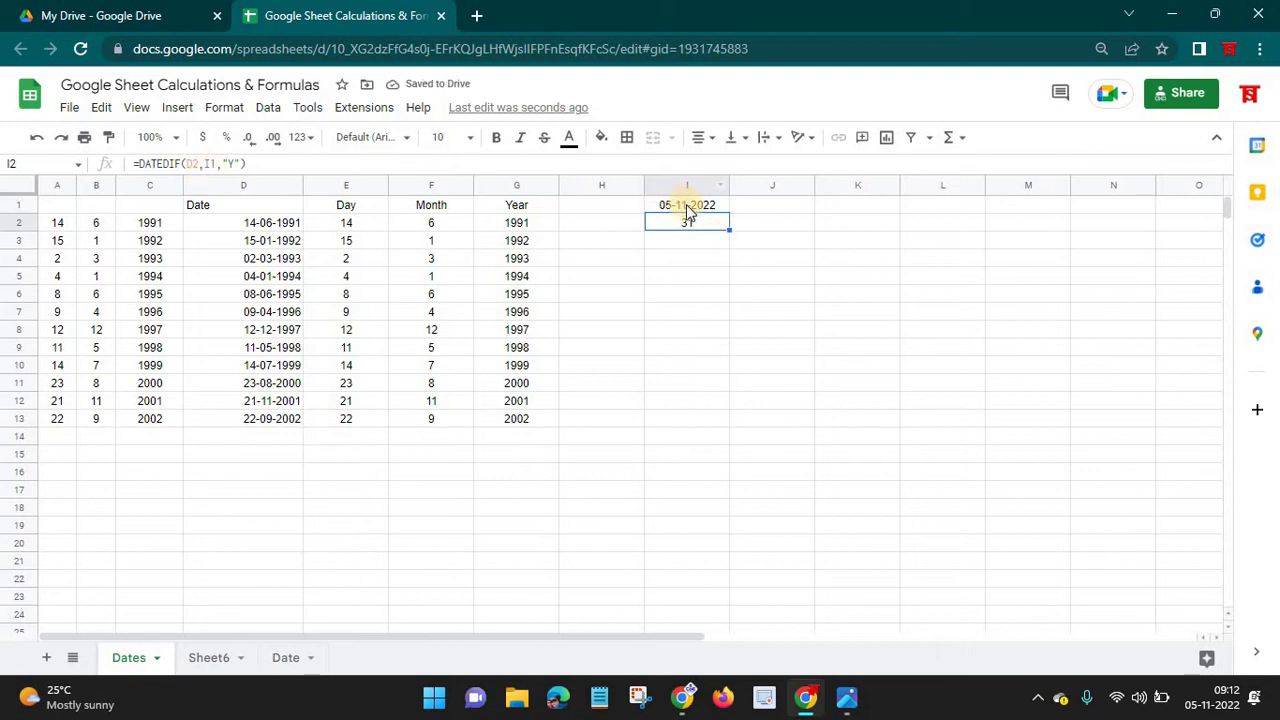
Make the end date reference absolute as $I$1 in I2's DATEDIF formula and fill it down to I13.
left_click(229, 166)
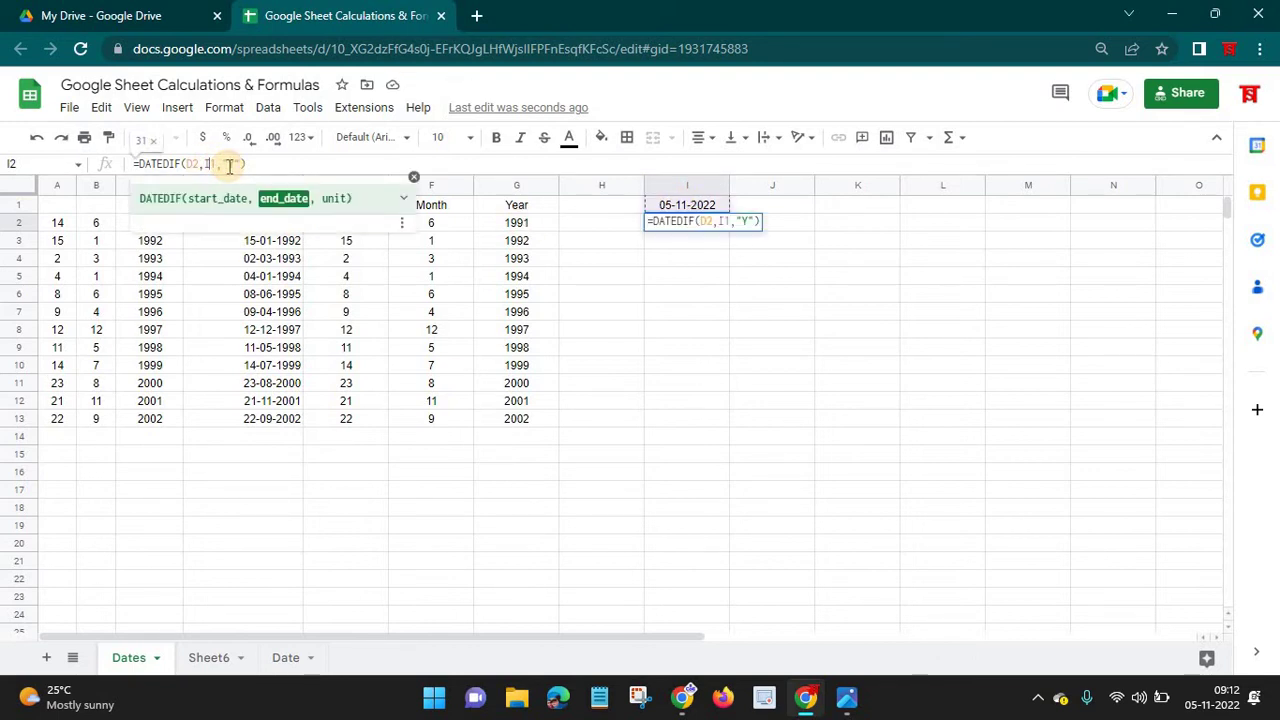
key("F4")
key("Return")
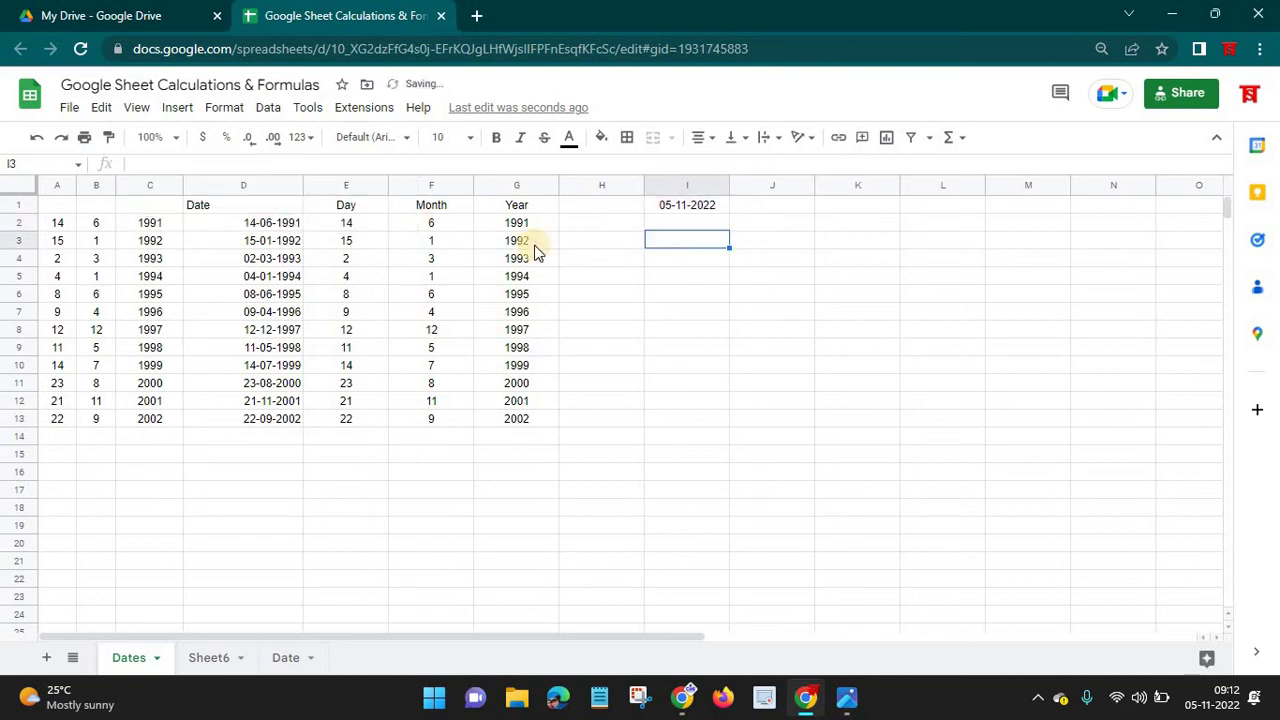
left_click(720, 225)
left_click_drag(729, 230, 725, 421)
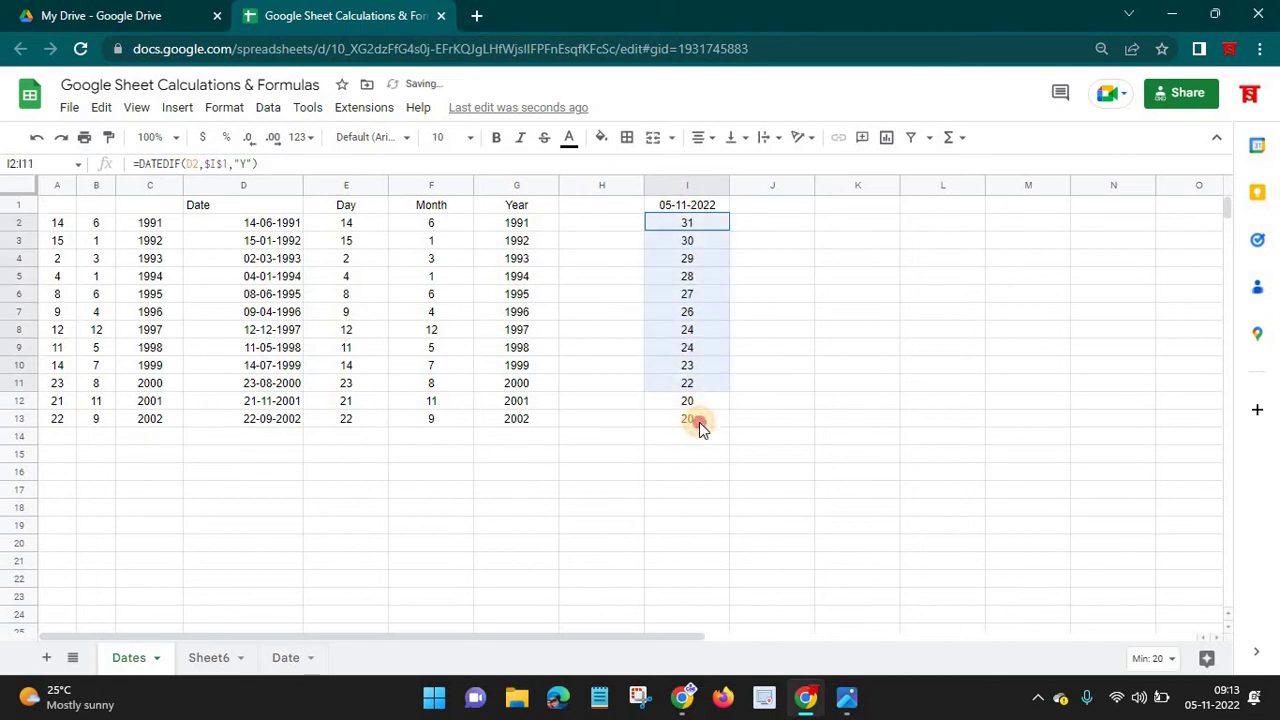
left_click(695, 228)
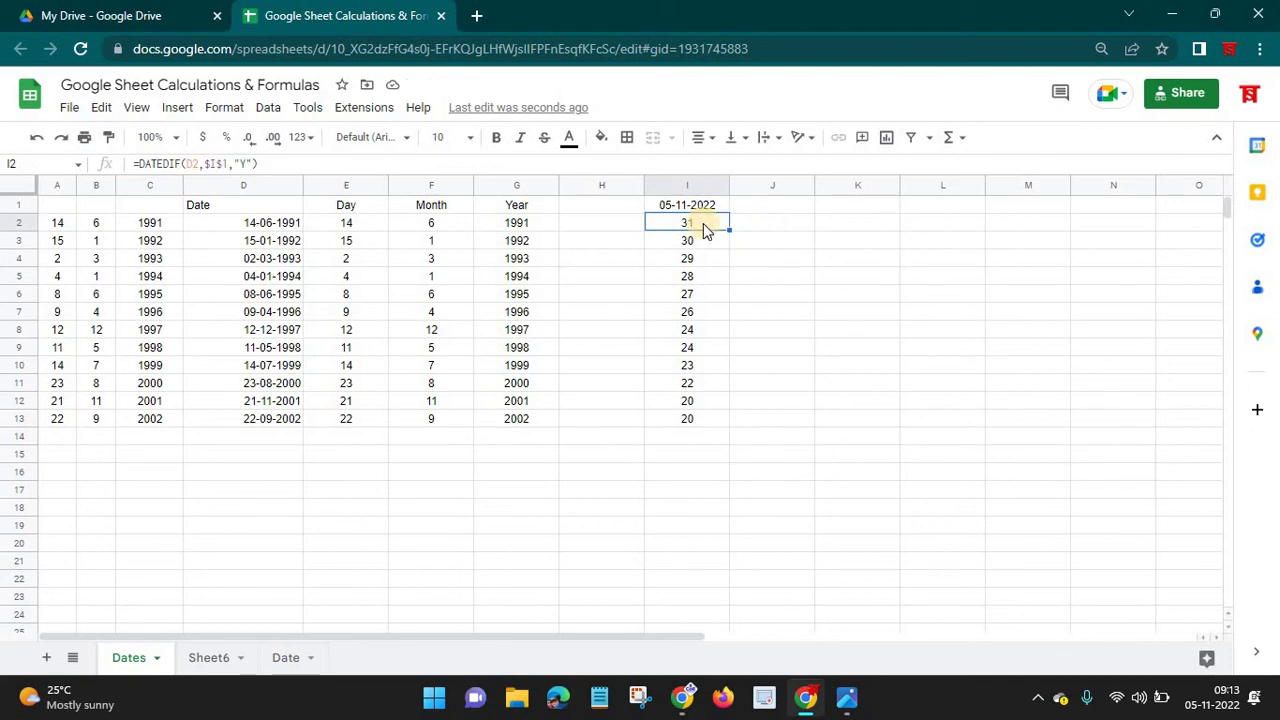
Enter =DATEDIF(D2,I1,"YM") in cell J2 to calculate the remaining months of the age.
left_click(785, 218)
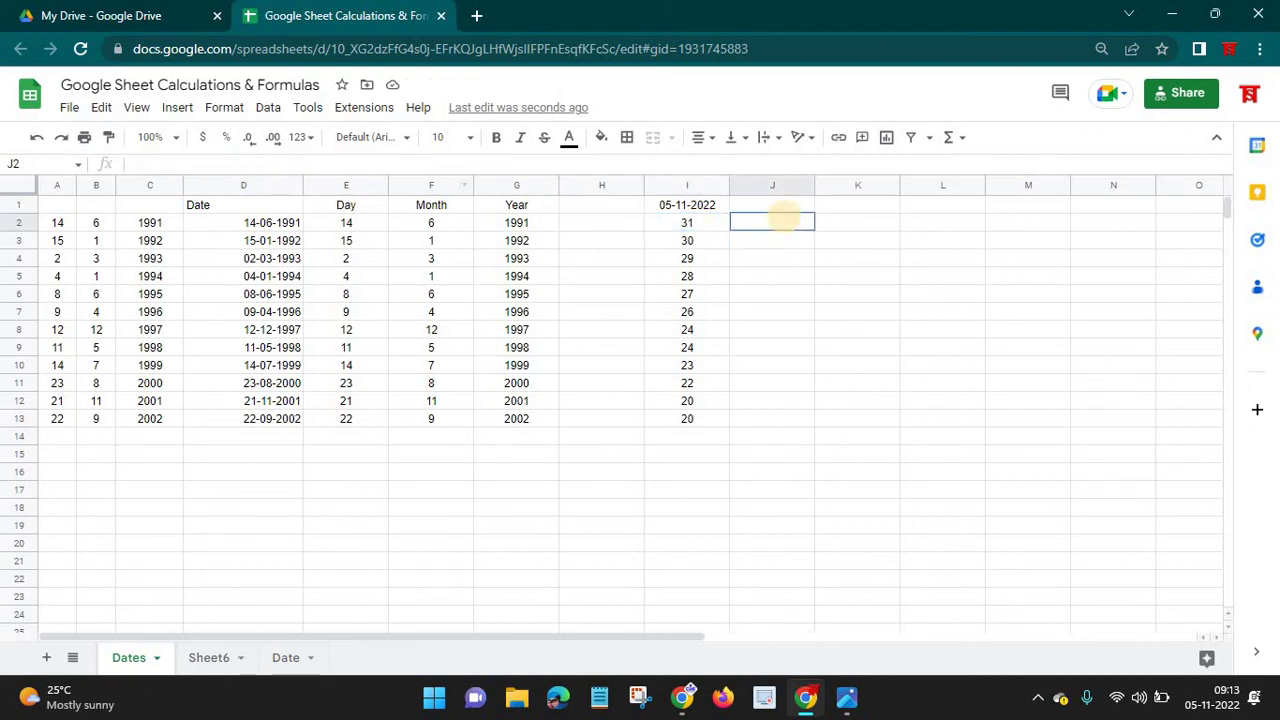
type("=dat")
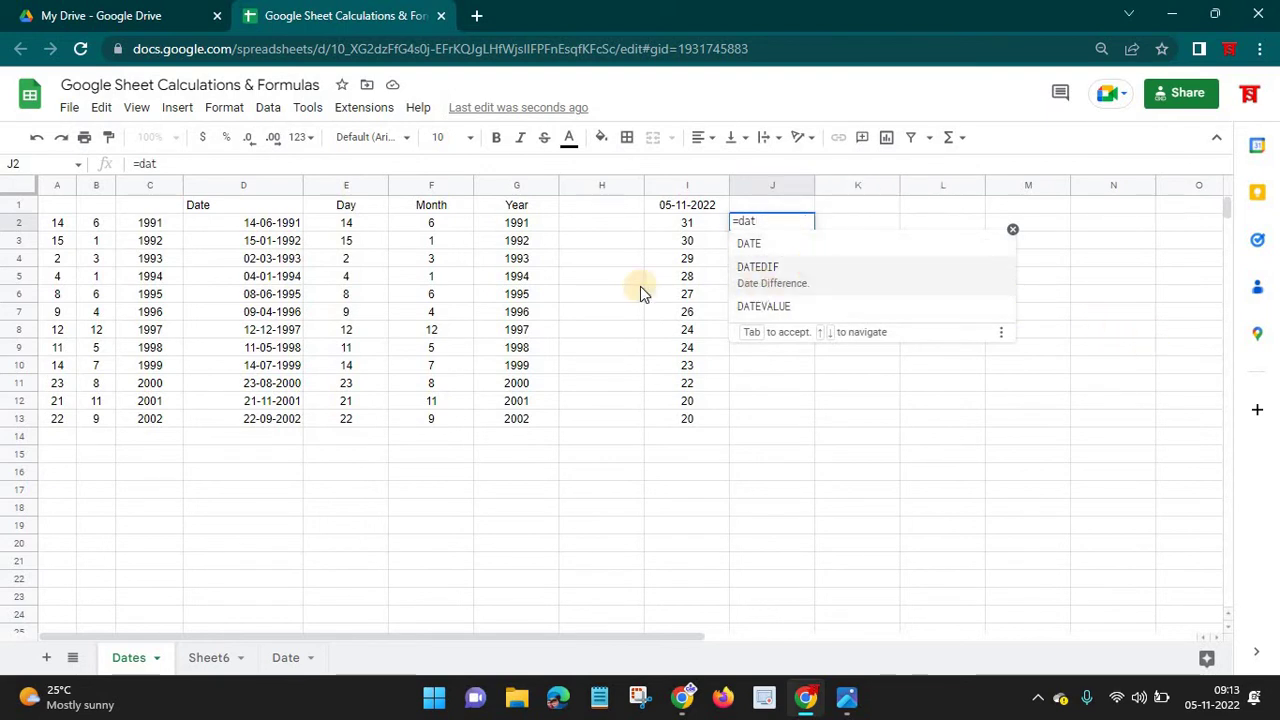
key("Tab")
left_click(272, 228)
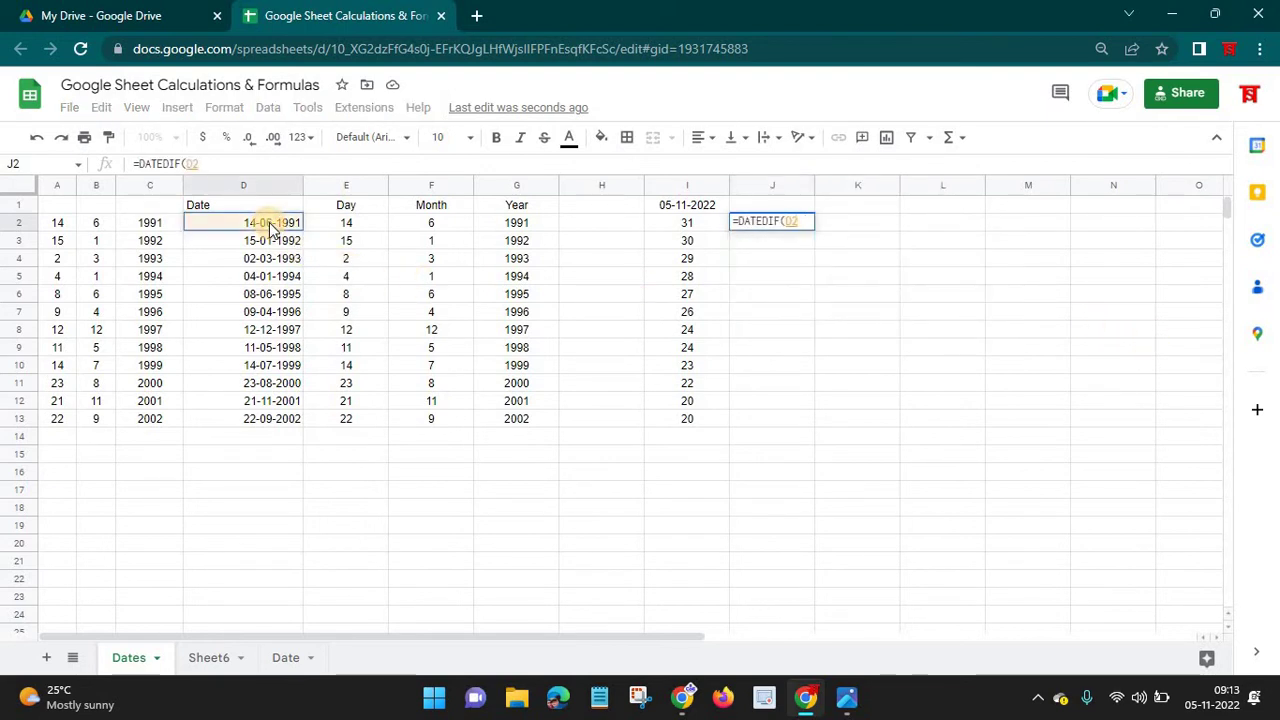
type(",")
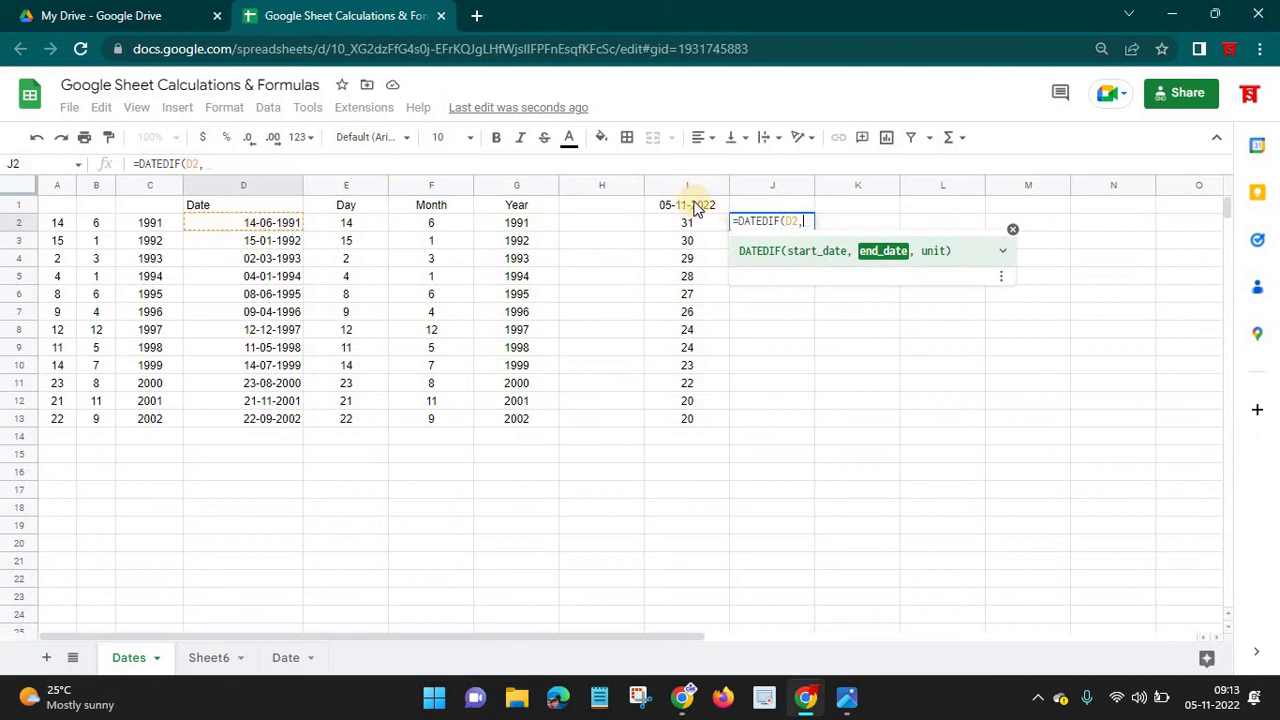
left_click(697, 207)
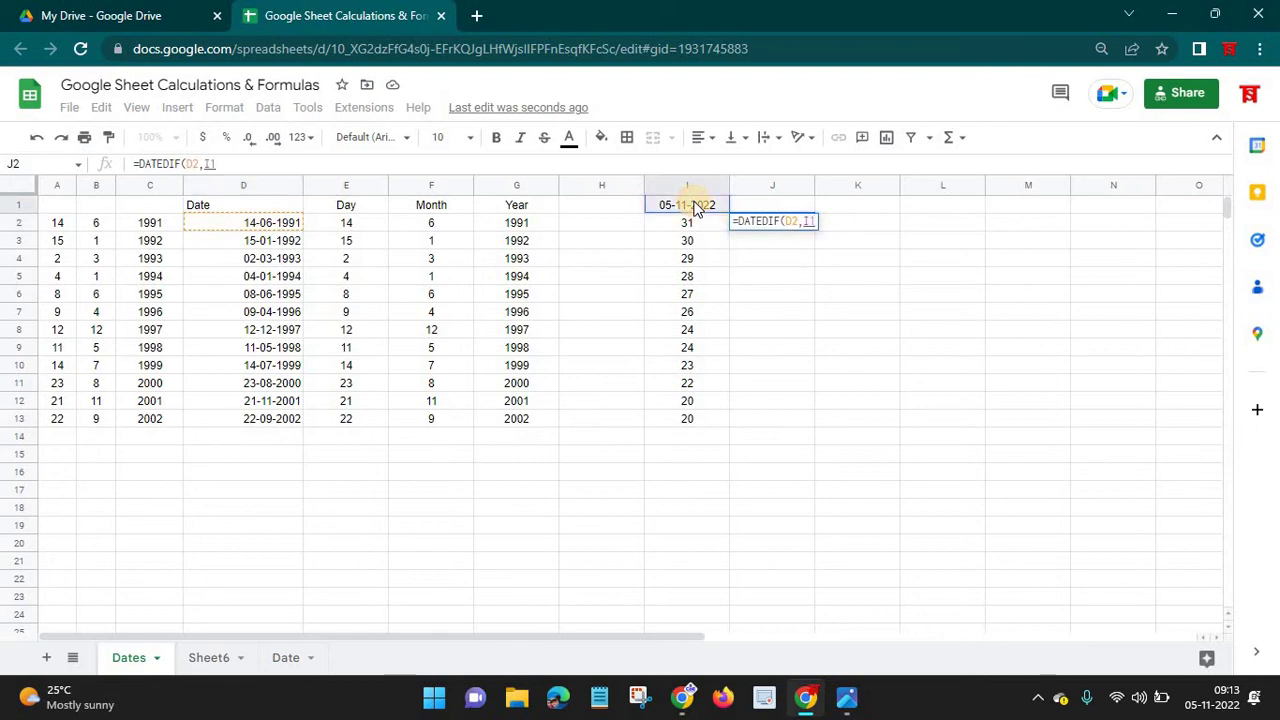
type(",")
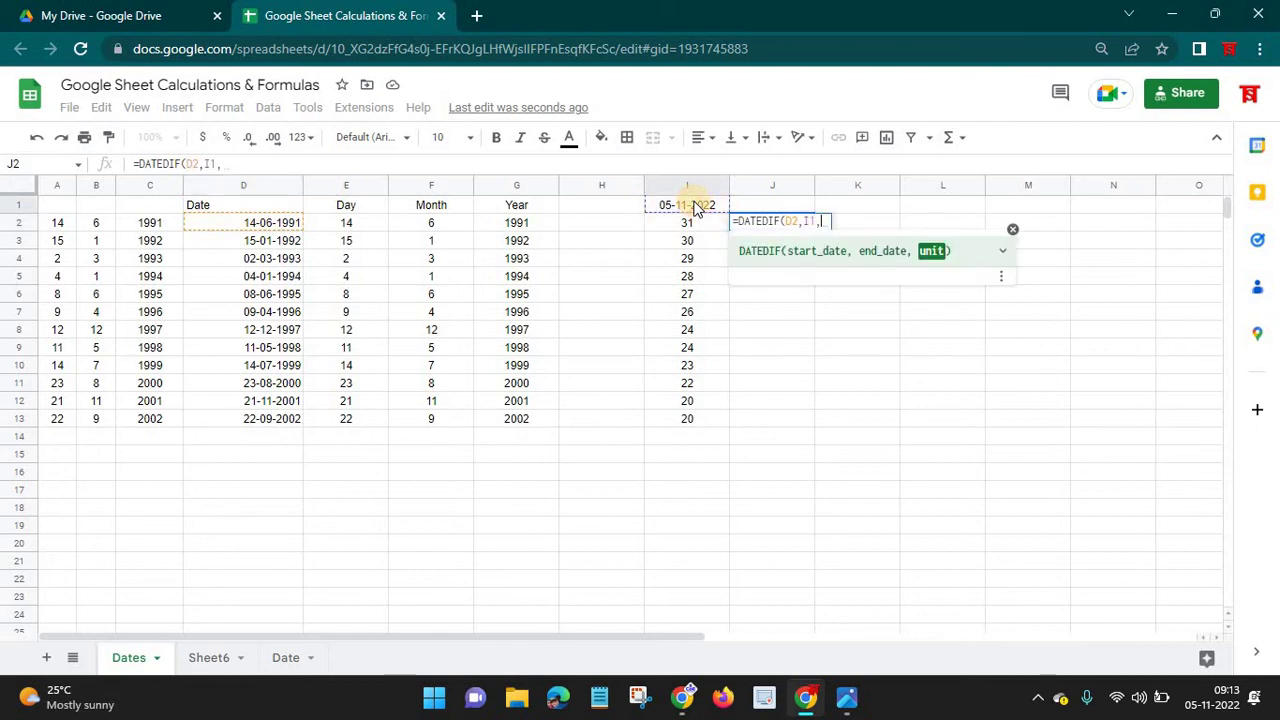
type("\"")
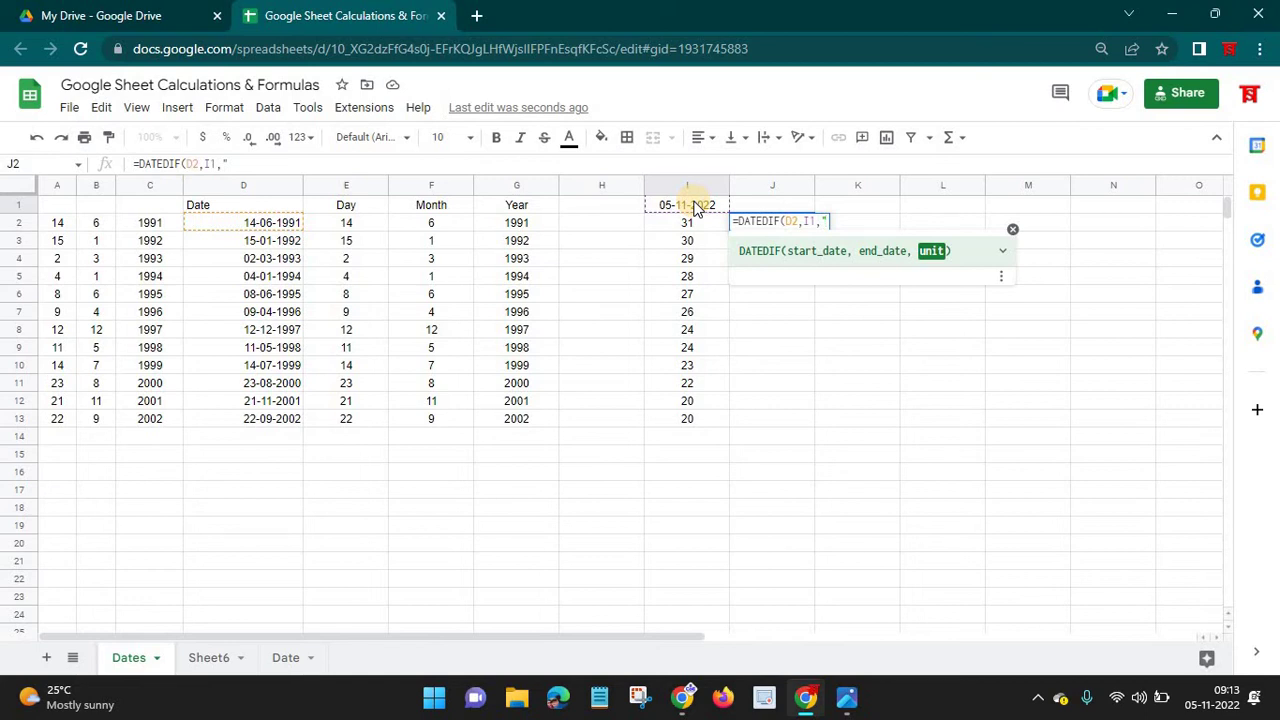
type("YM")
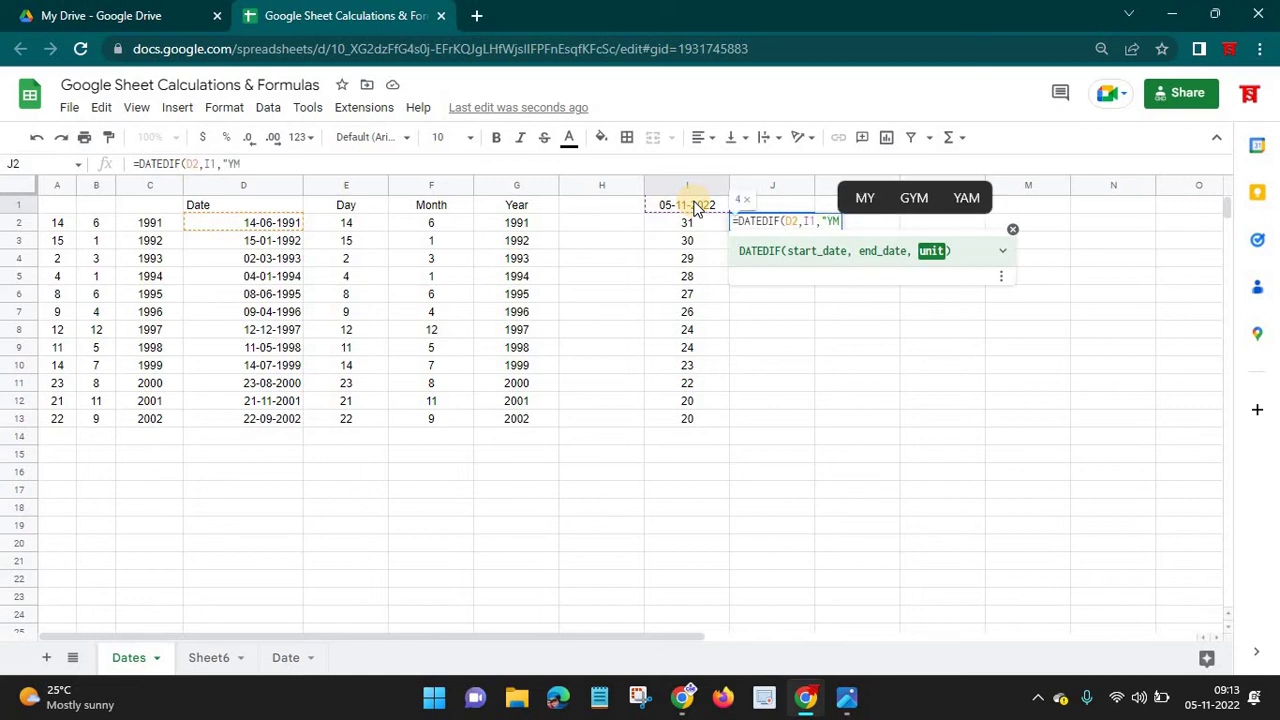
type("\"")
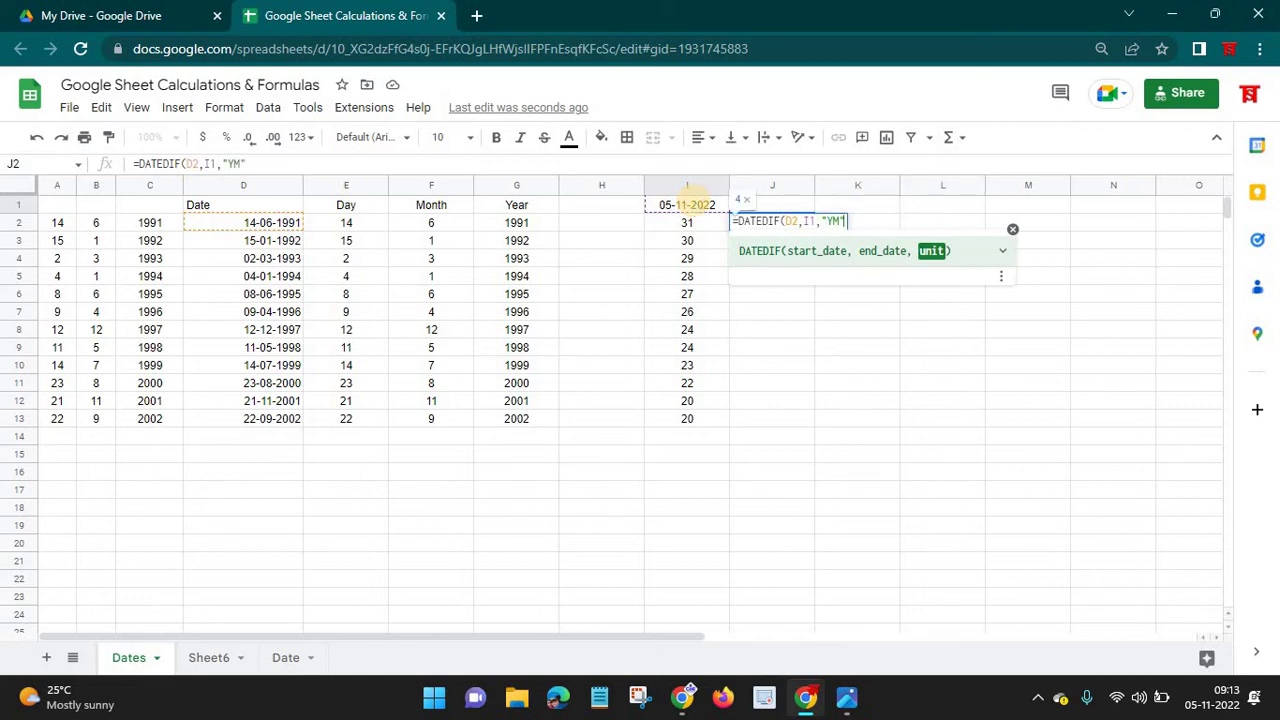
key("Return")
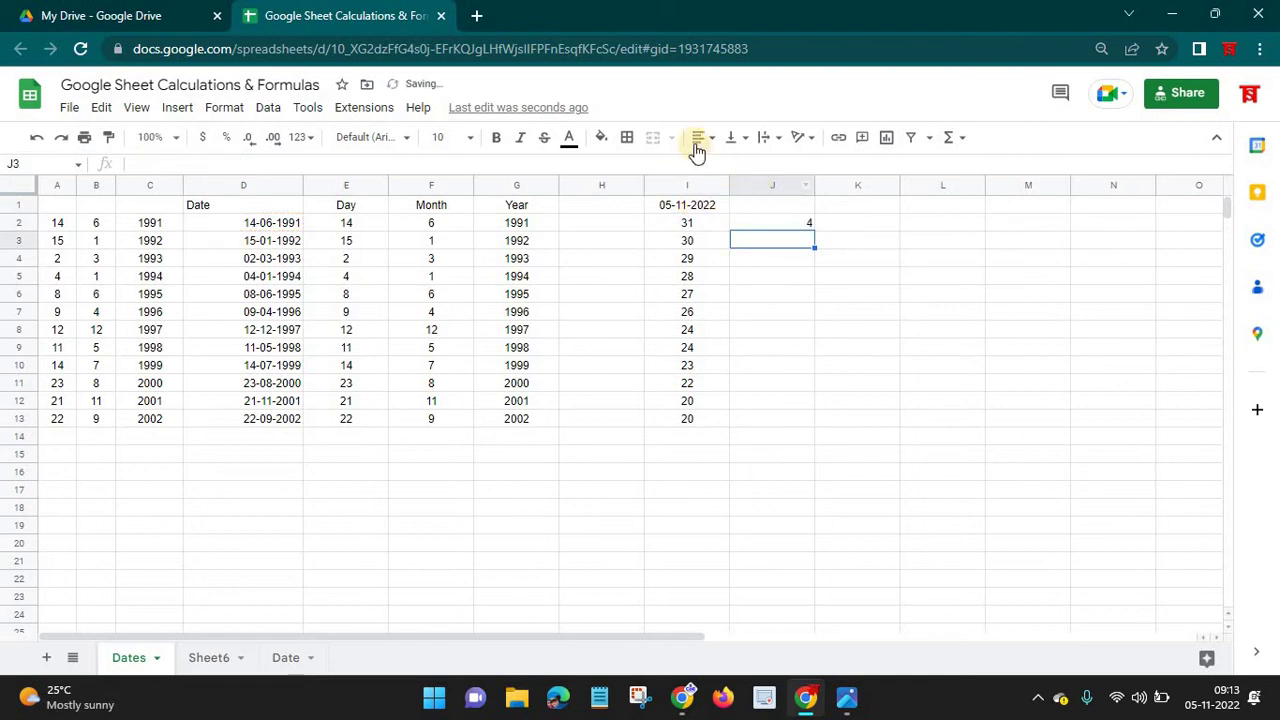
Make the end date reference absolute as $I$1 in J2's DATEDIF formula and fill it down to J13 with centered alignment.
left_click(735, 185)
double_click(772, 222)
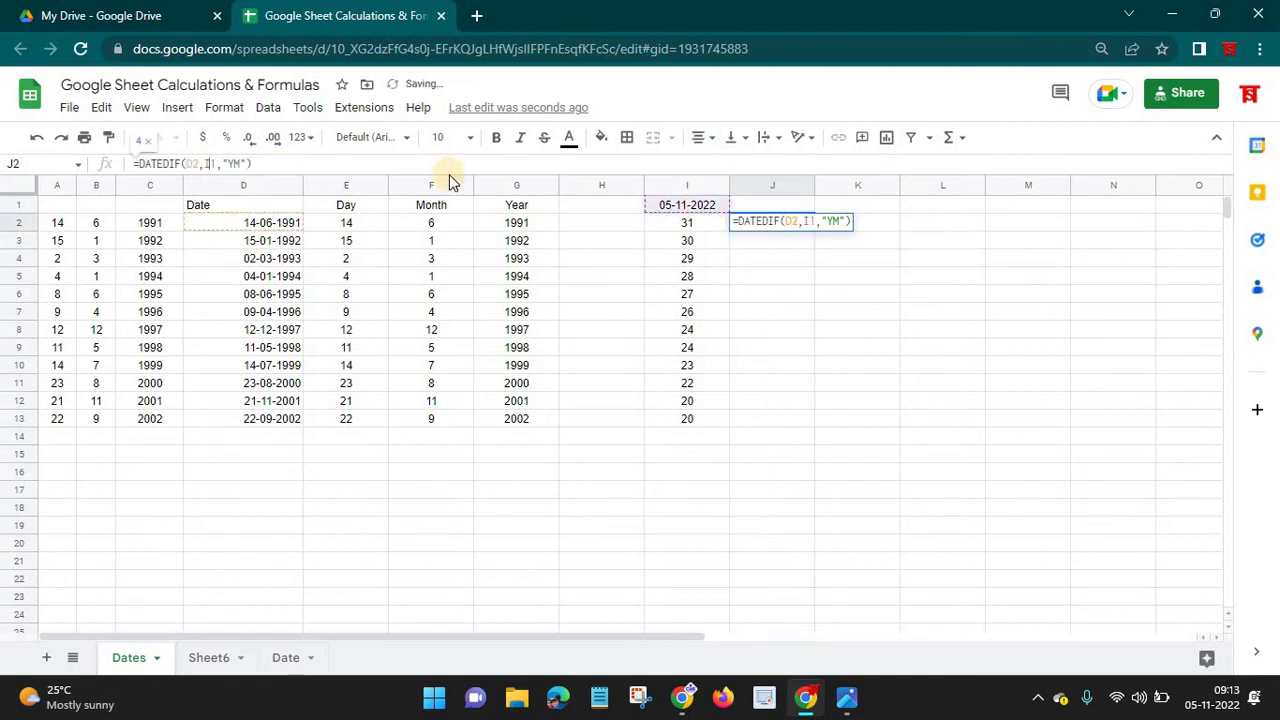
key("F4")
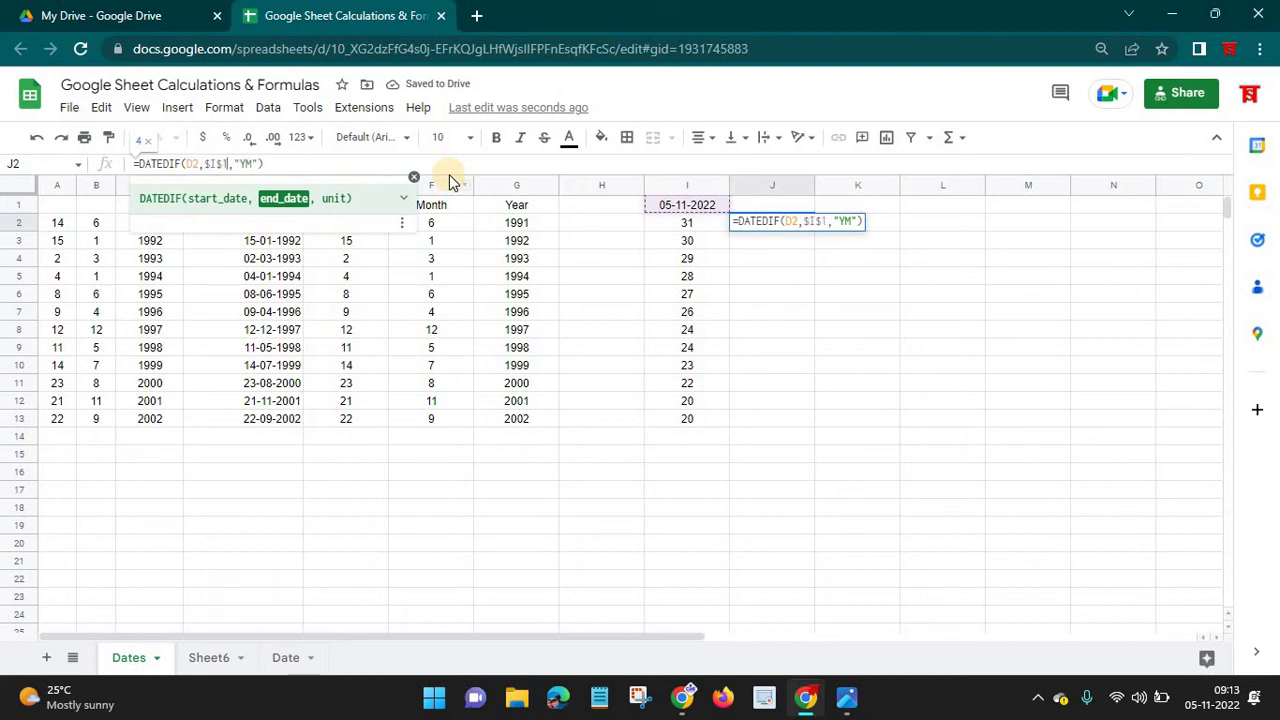
key("Return")
left_click(831, 508)
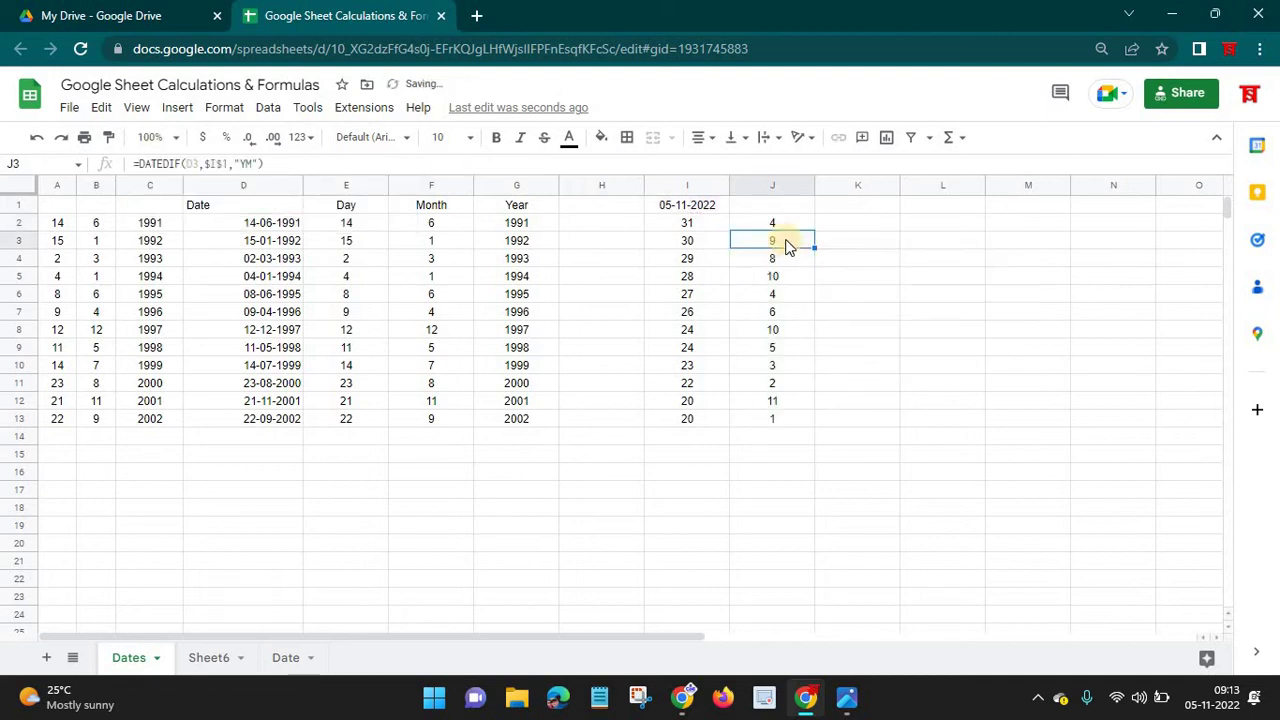
left_click_drag(778, 224, 777, 417)
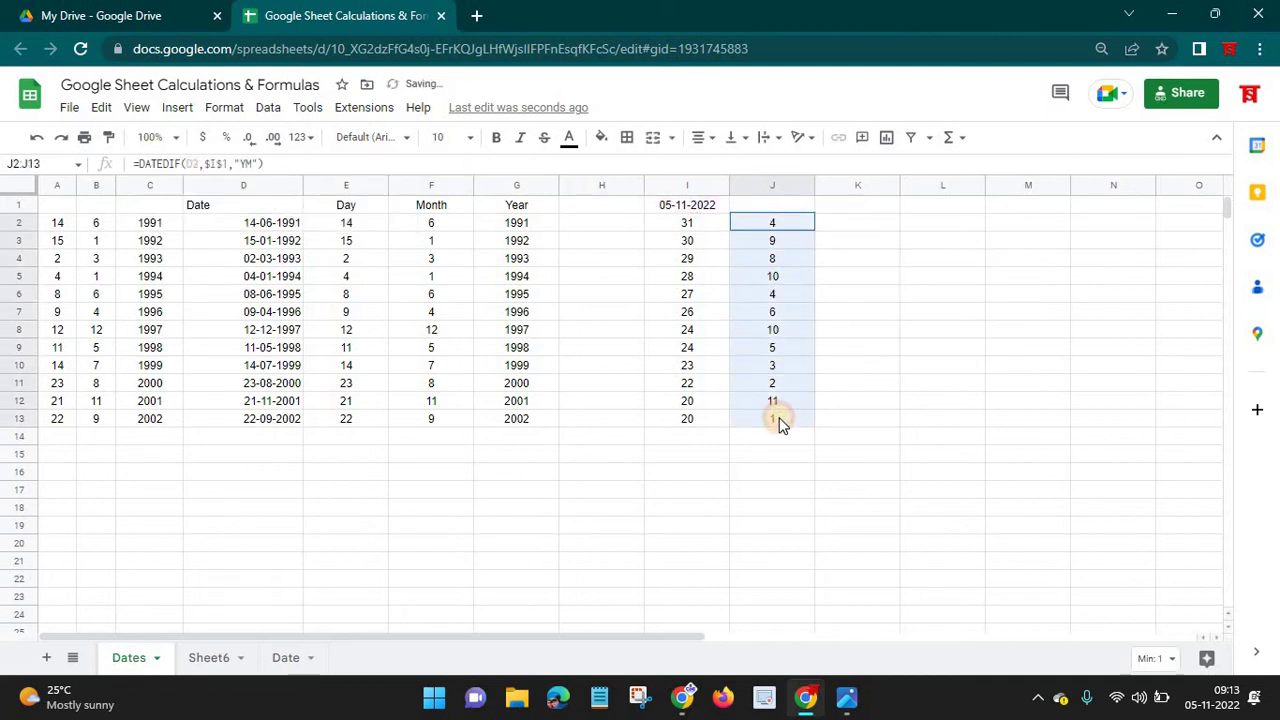
Enter =DATEDIF(D2,$I$1,"MD") in cell K2 for the remaining days and accept the suggested autofill down to K13.
left_click(846, 224)
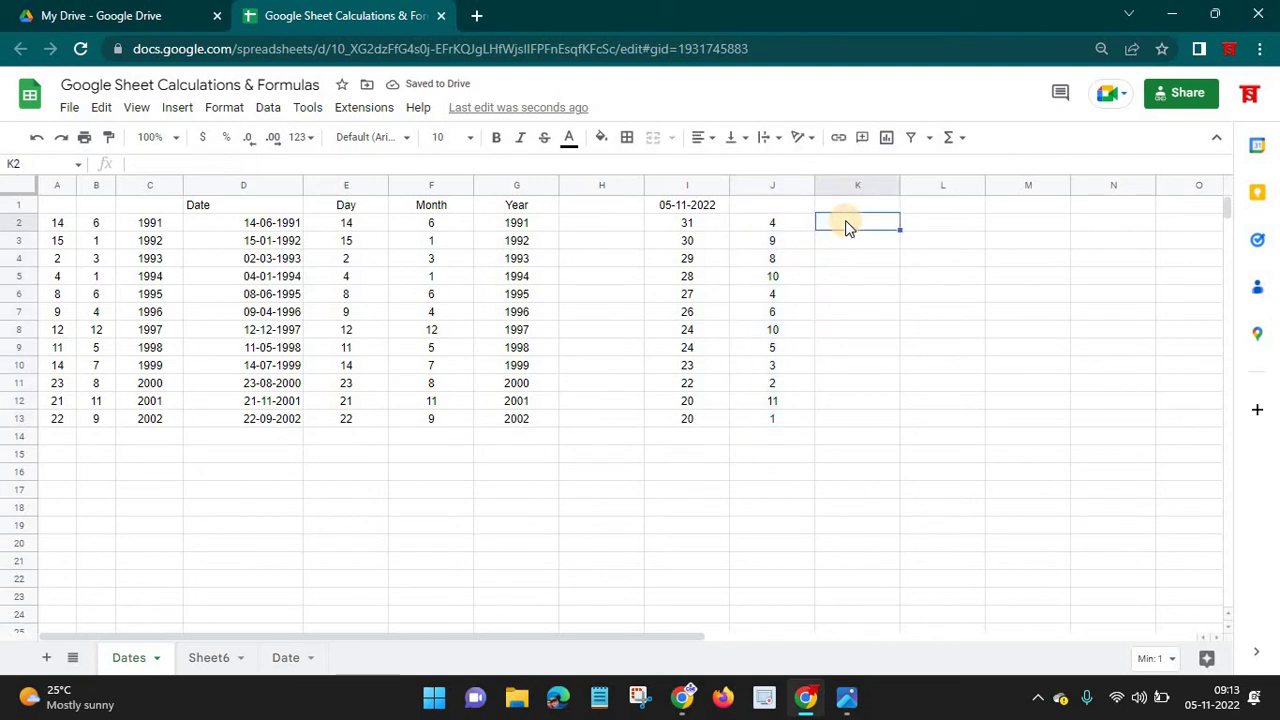
type("=")
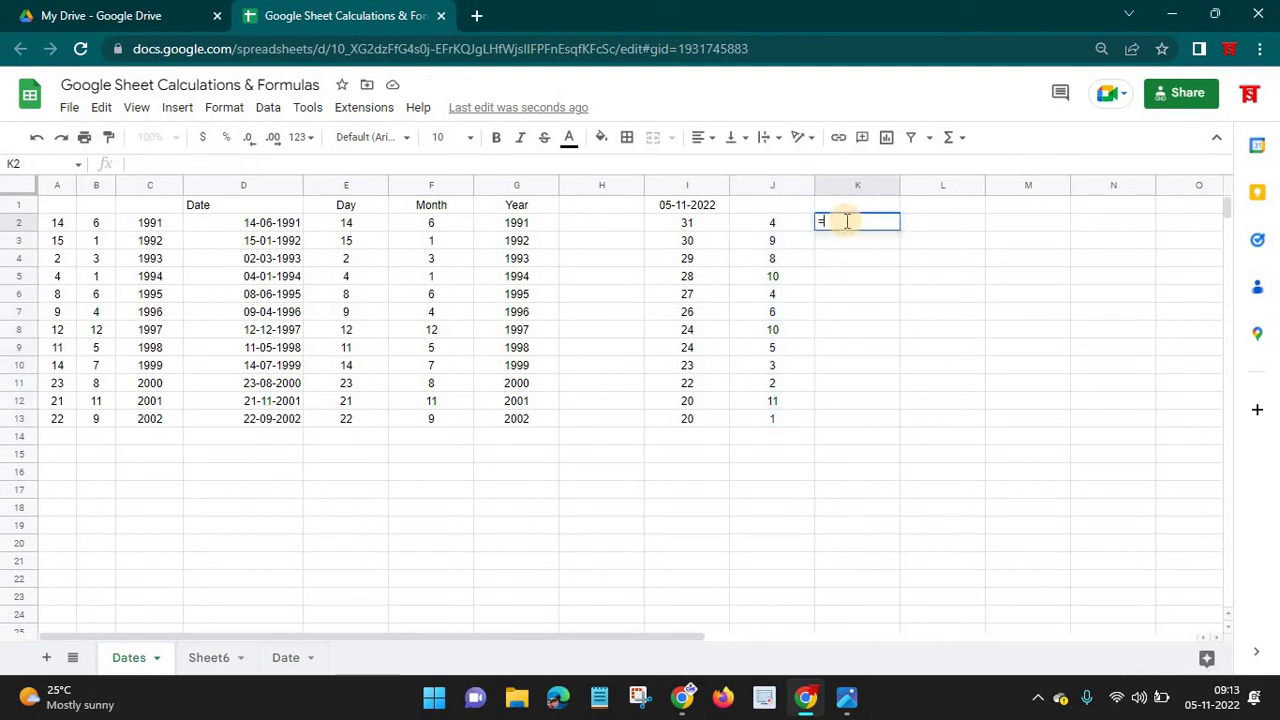
type("dated")
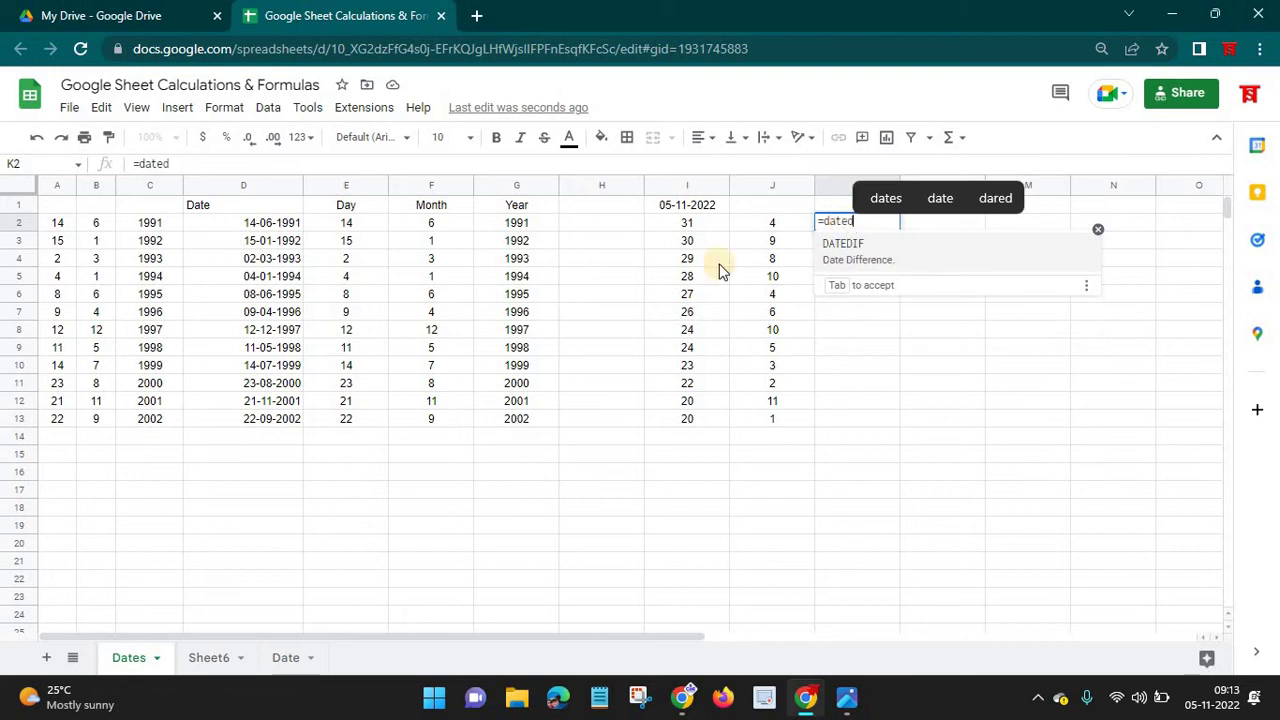
key("Tab")
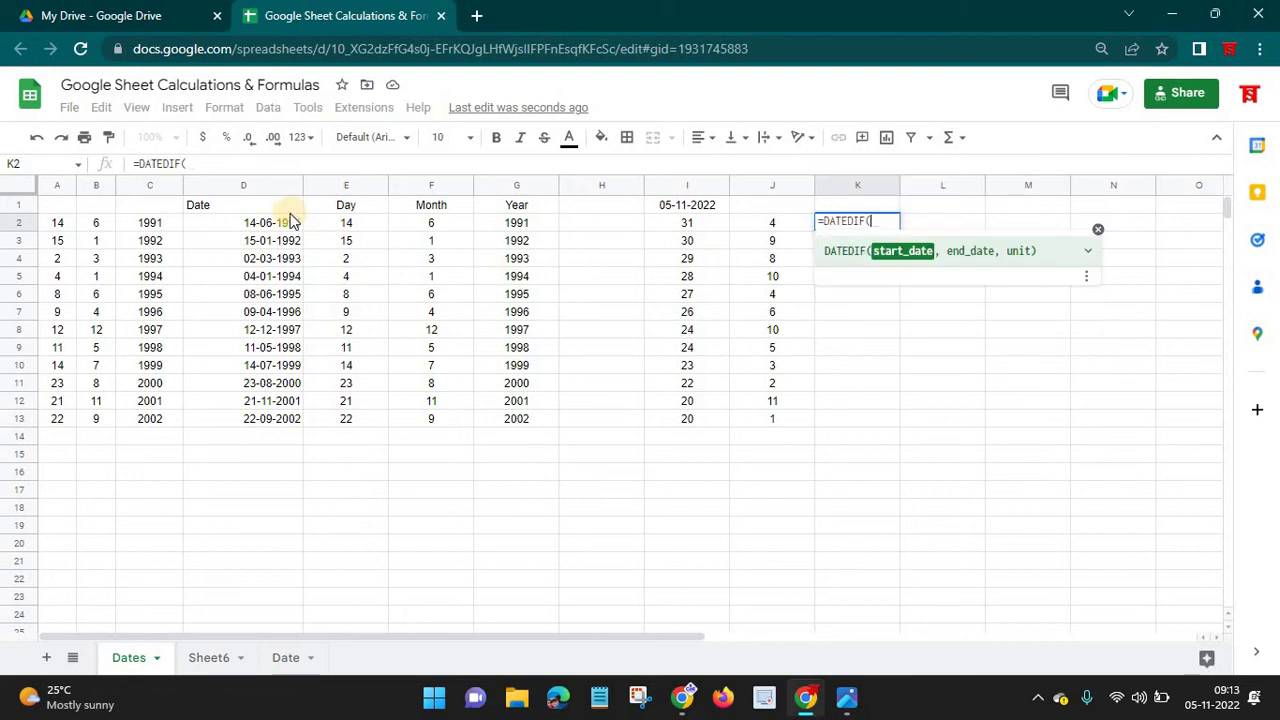
left_click(270, 225)
type(",")
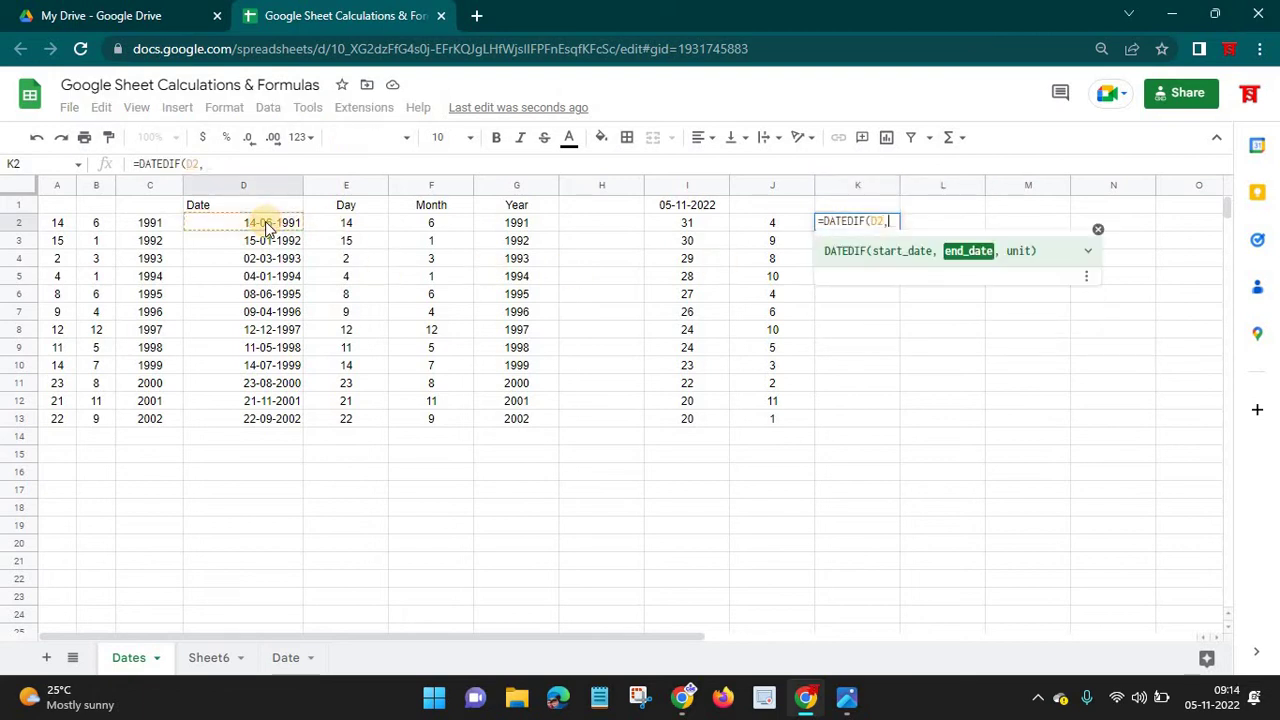
left_click(683, 205)
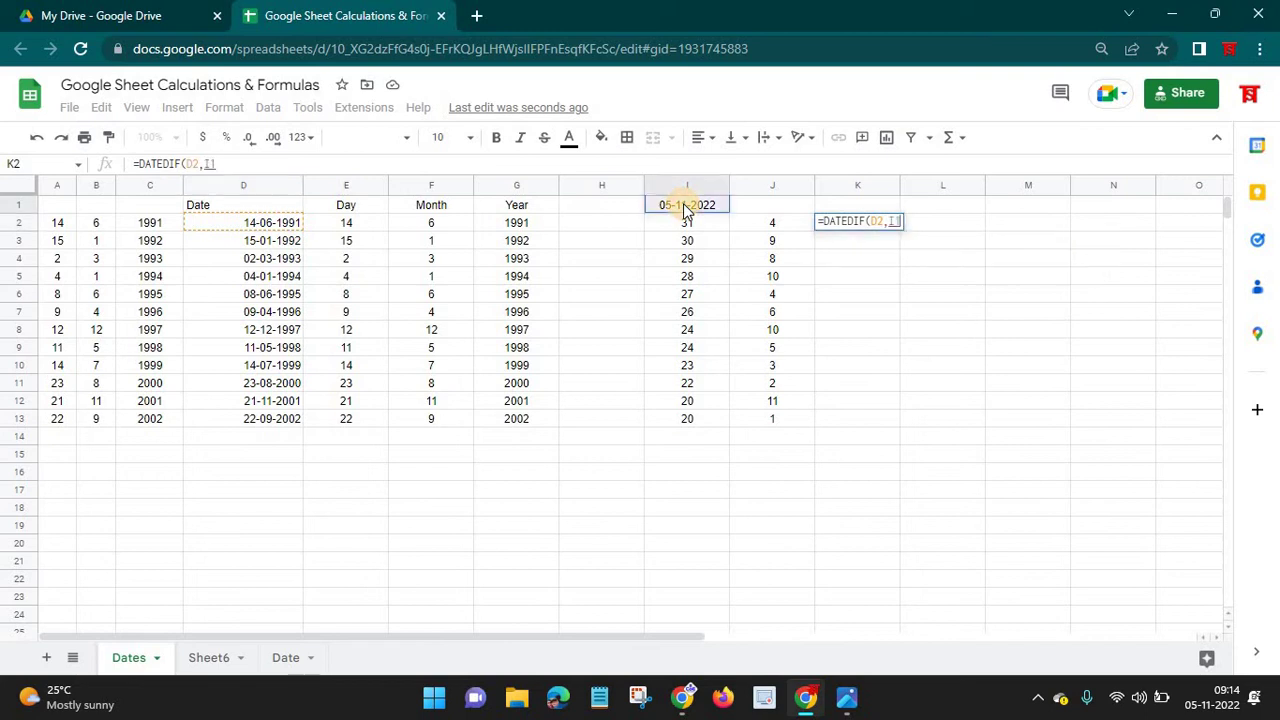
key("F4")
type(",\"")
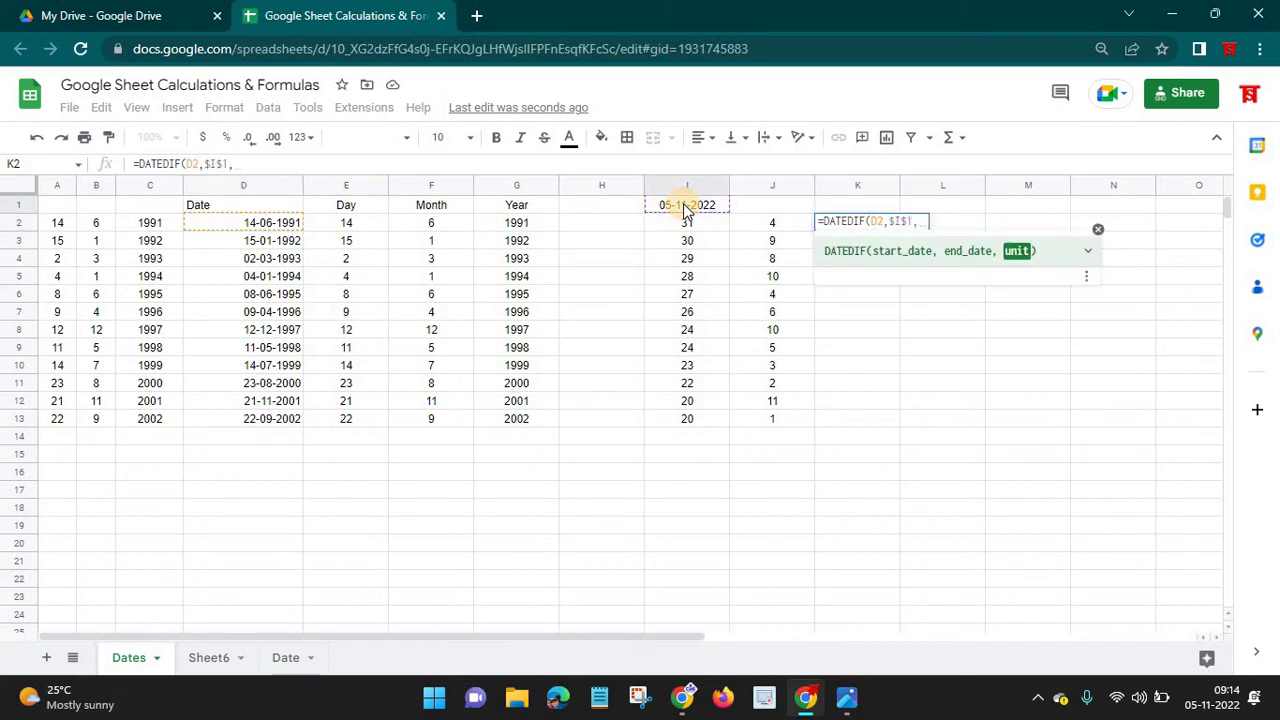
type("M")
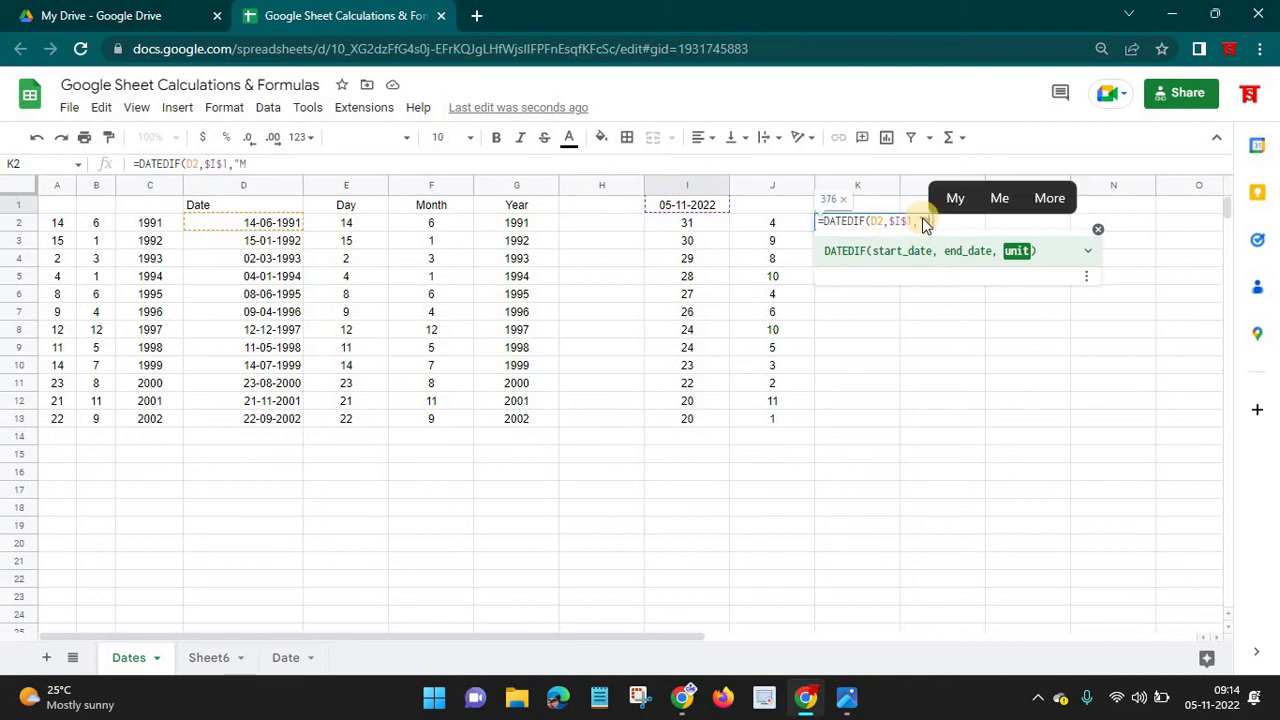
type("D")
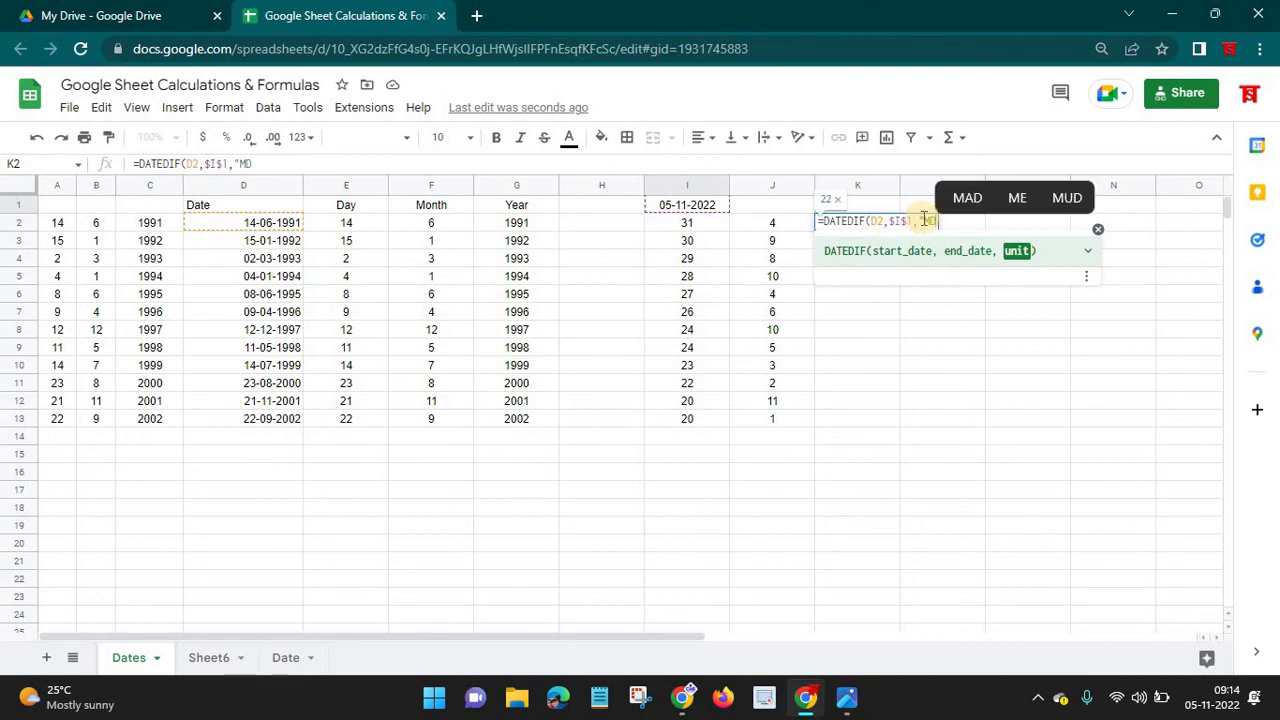
type("\"")
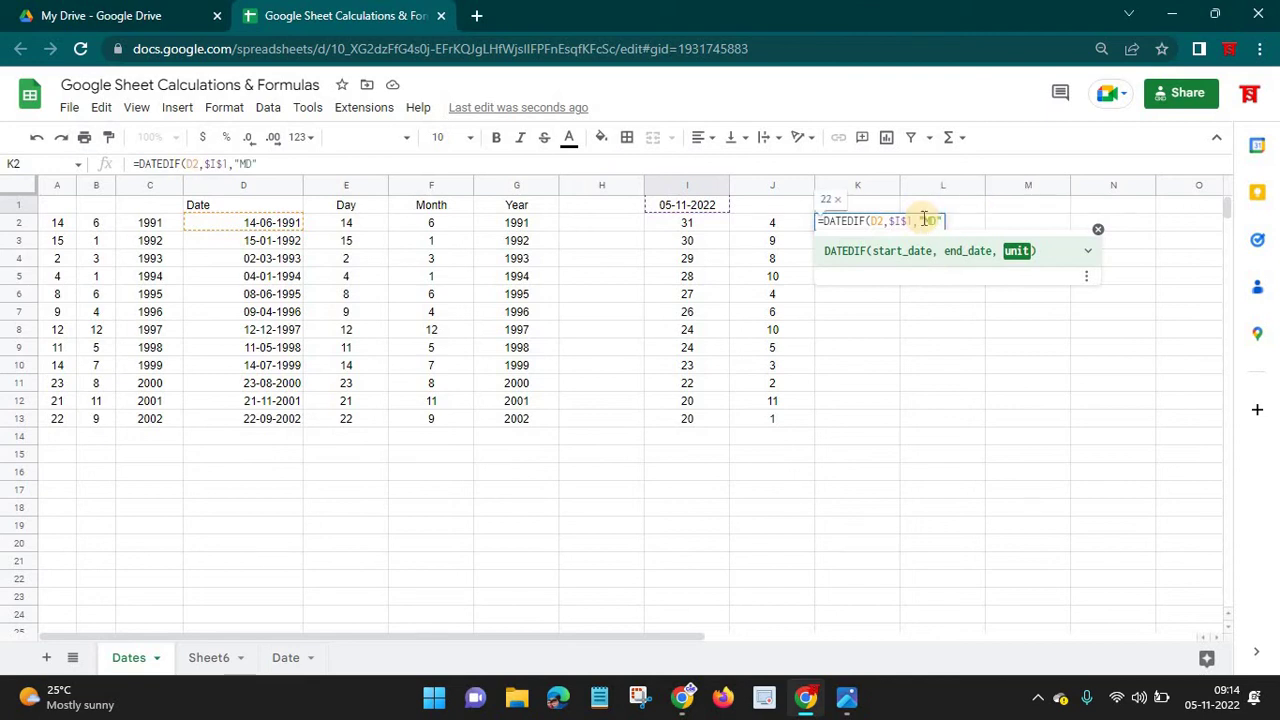
key("Return")
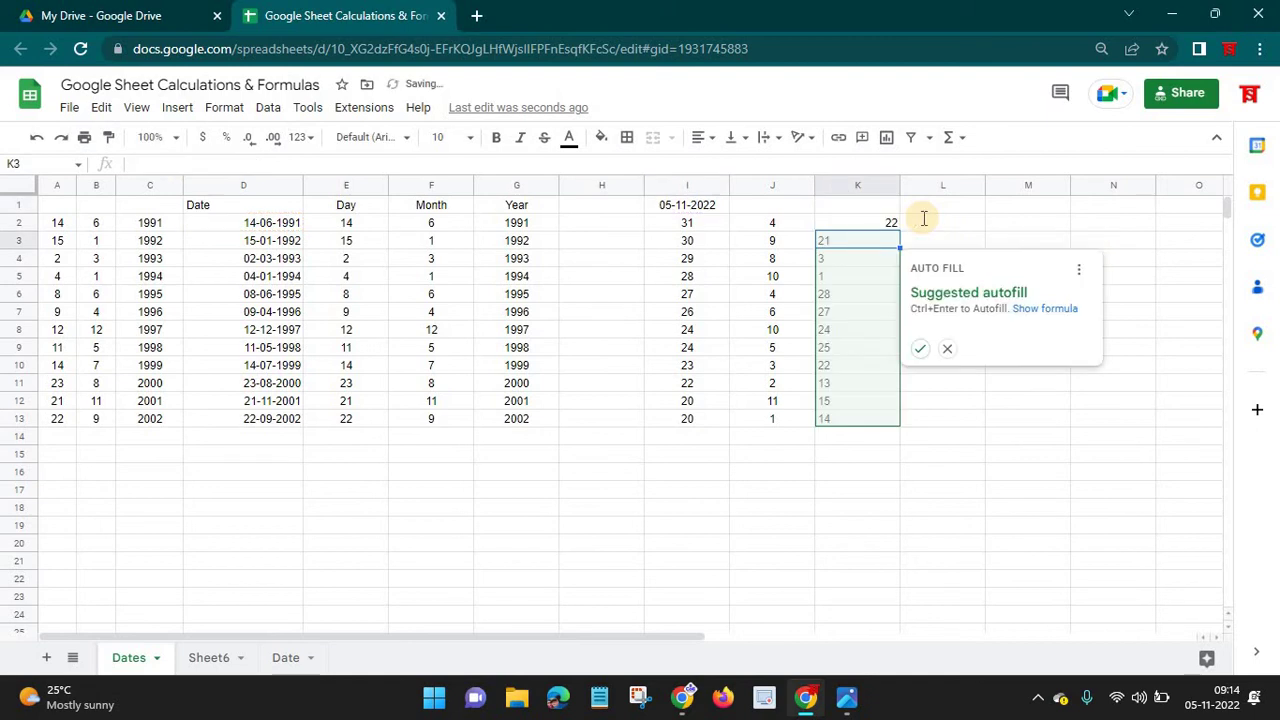
left_click(920, 346)
Center the years, months and days in I2:K13 horizontally.
left_click(262, 222)
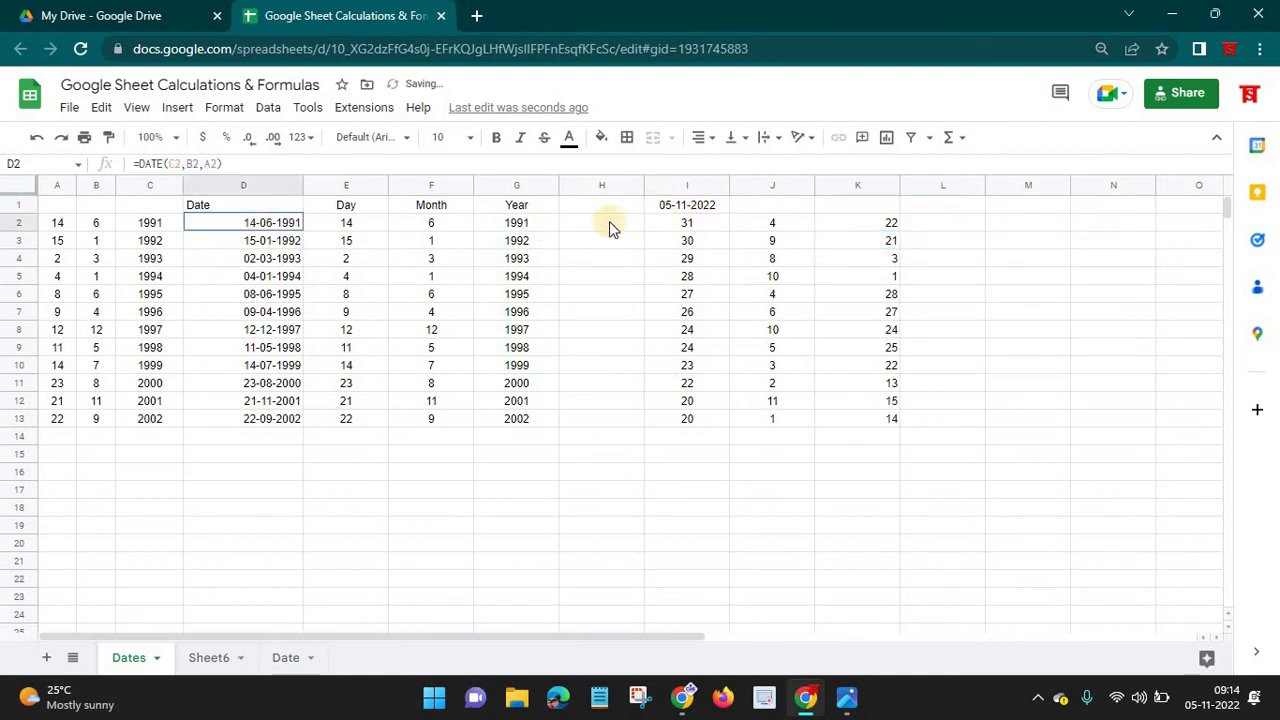
left_click(680, 208)
left_click_drag(688, 222, 886, 421)
left_click(700, 137)
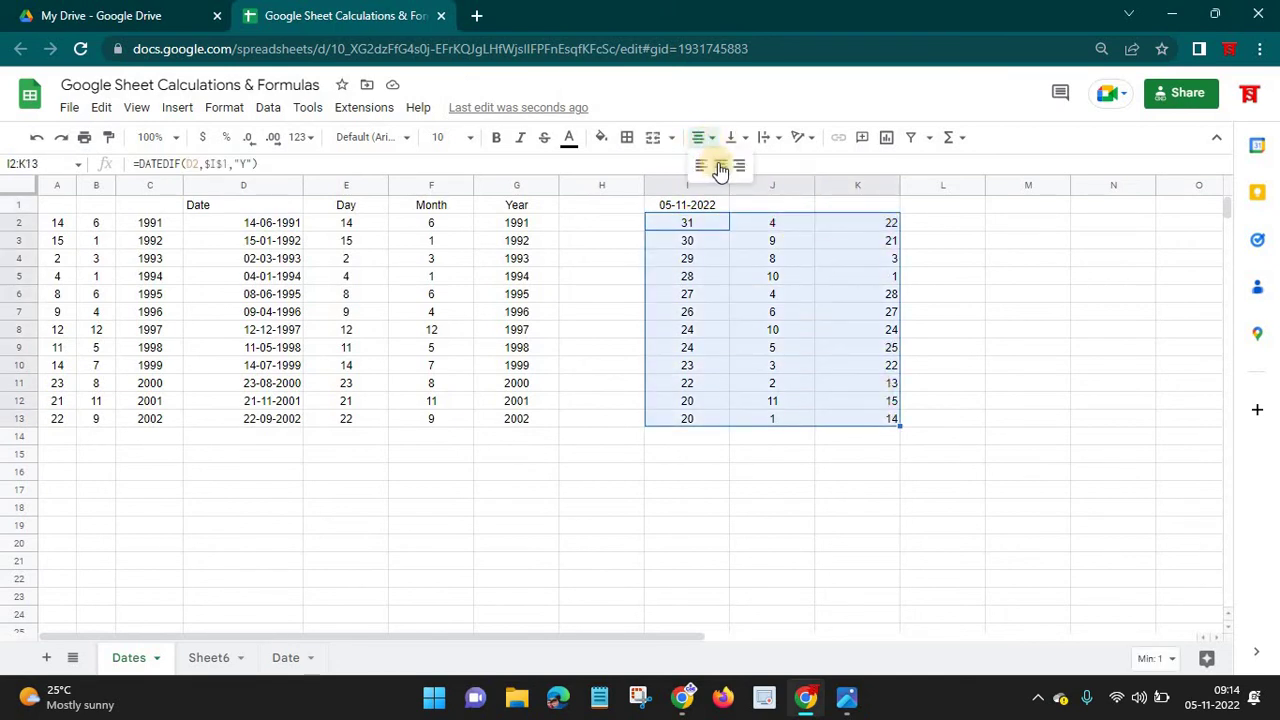
left_click(720, 166)
left_click(852, 269)
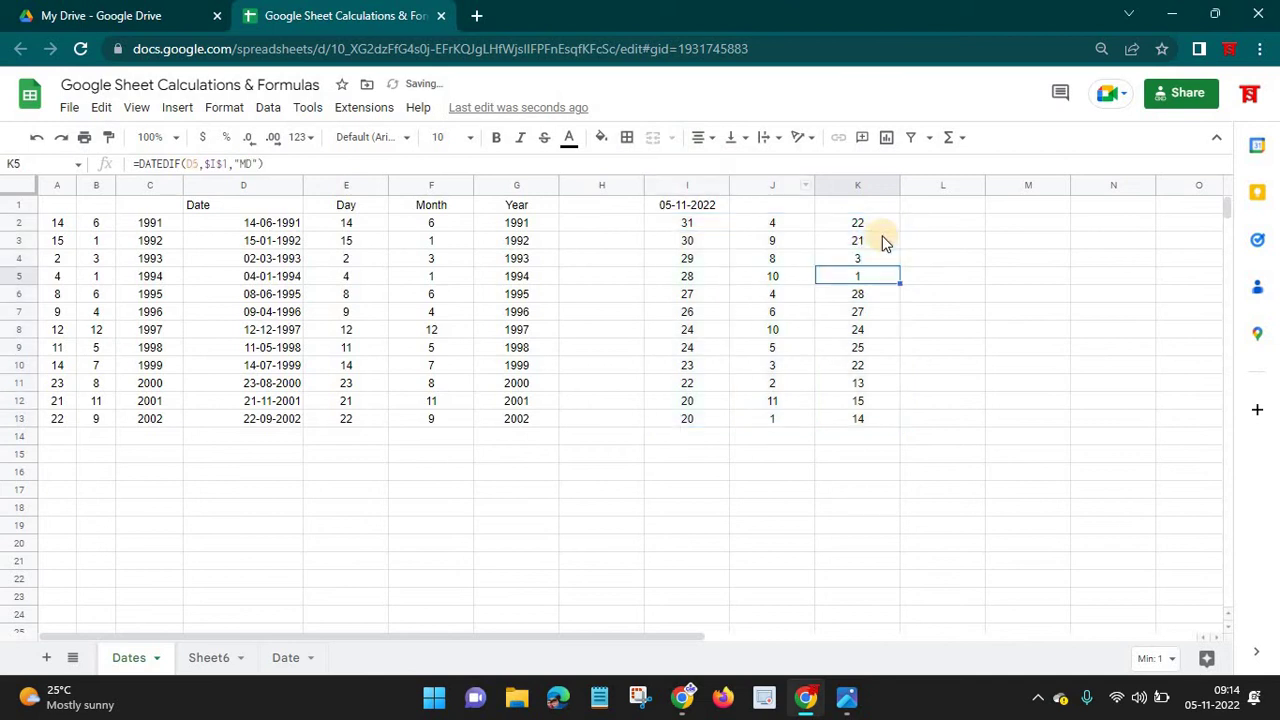
Start a formula in cell L2 that joins I2, the text " Years " and J2, as =I2&" Years "&J2.
left_click(949, 226)
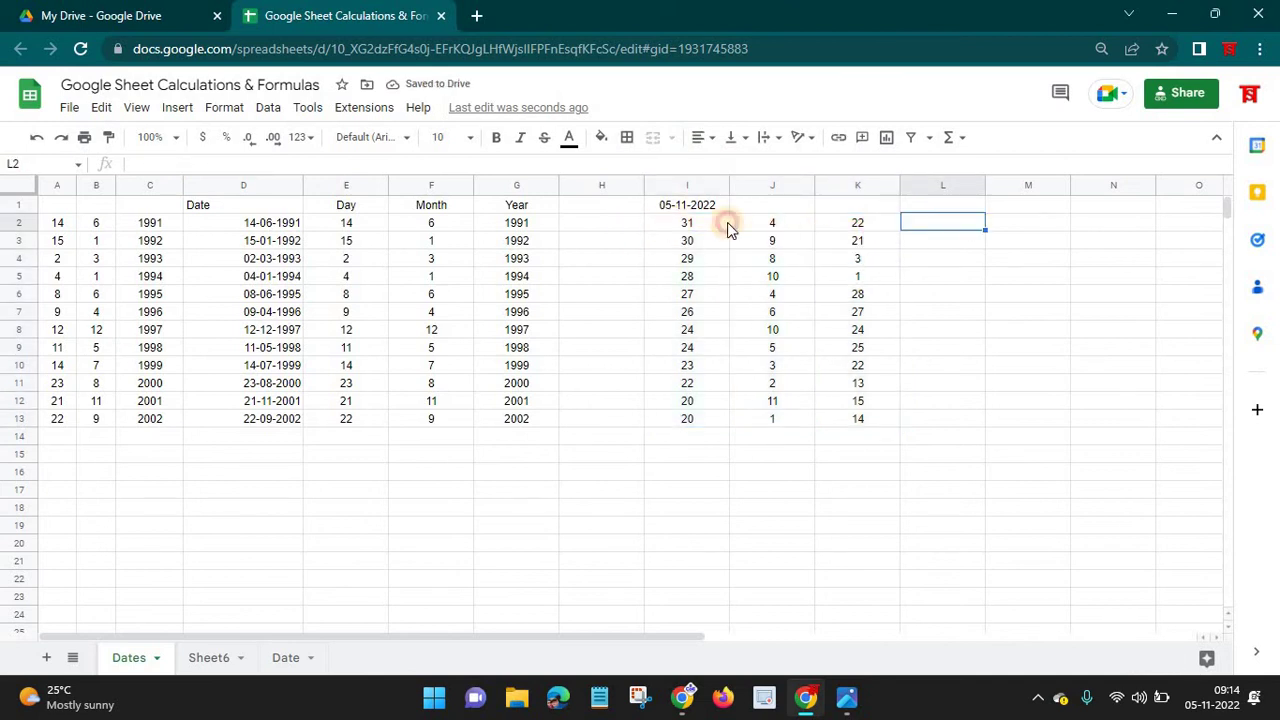
left_click(722, 221)
key("Right")
key("Right")
key("Right")
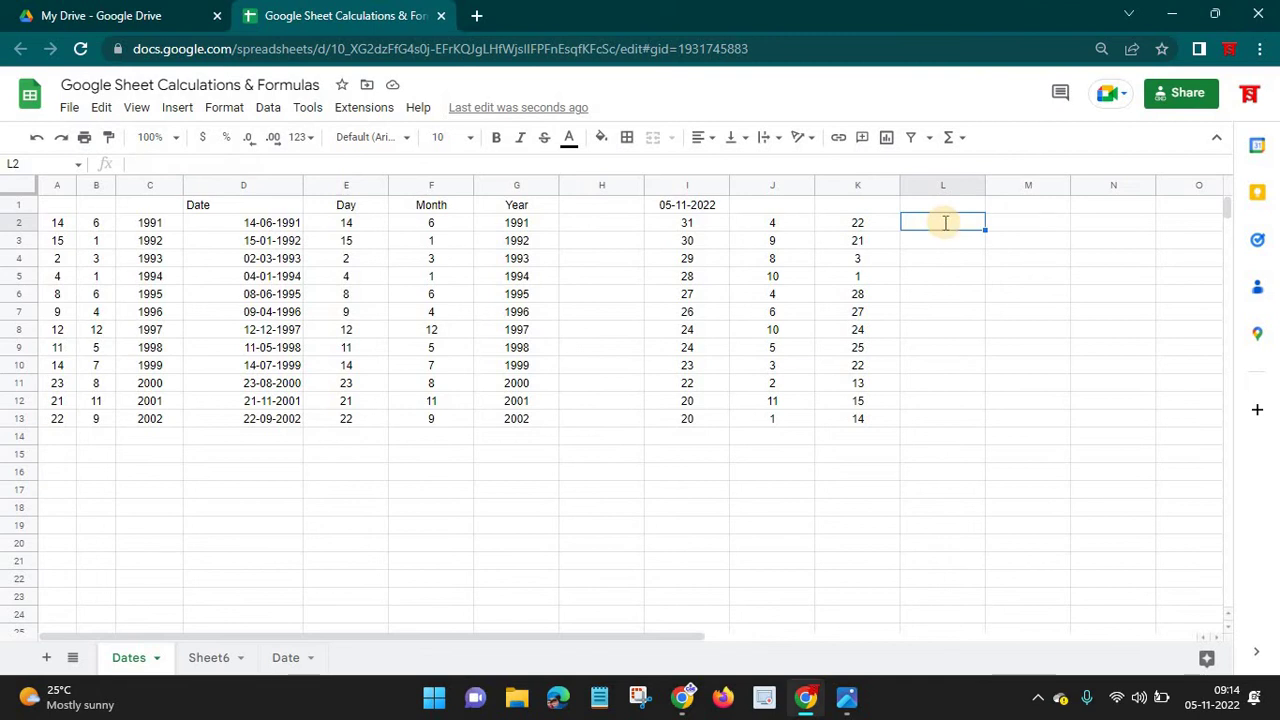
type("=")
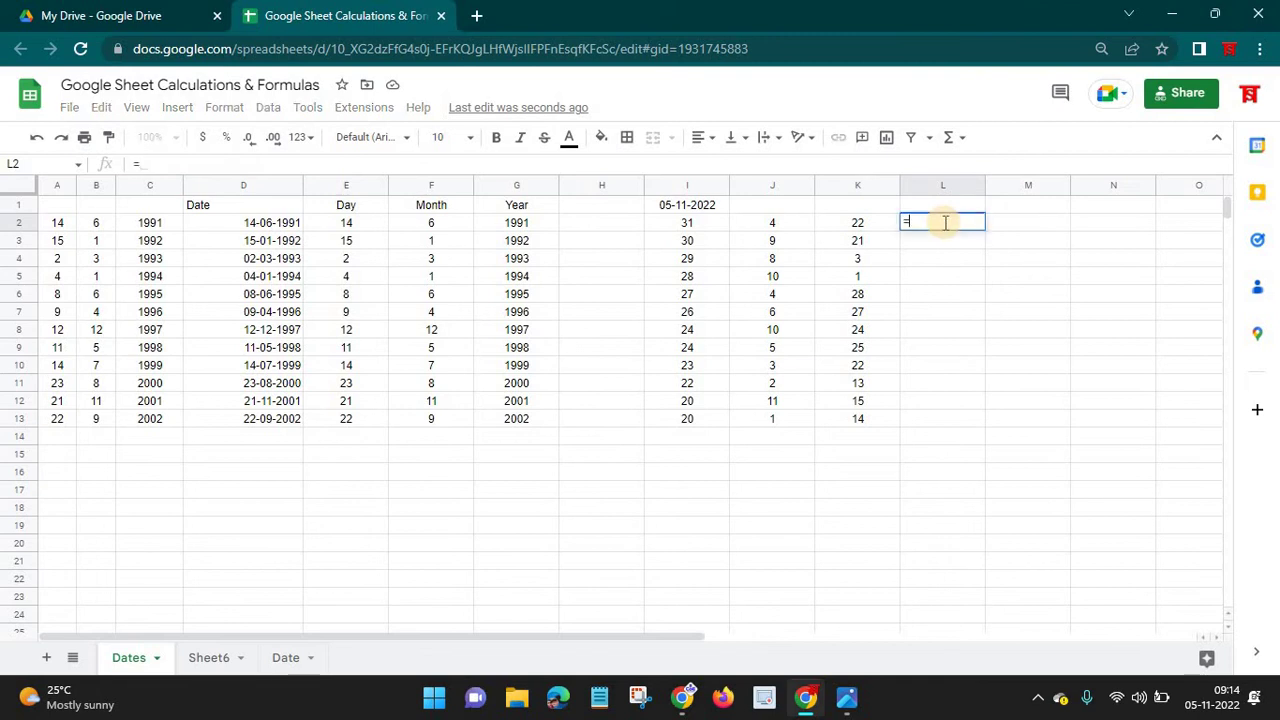
left_click(699, 228)
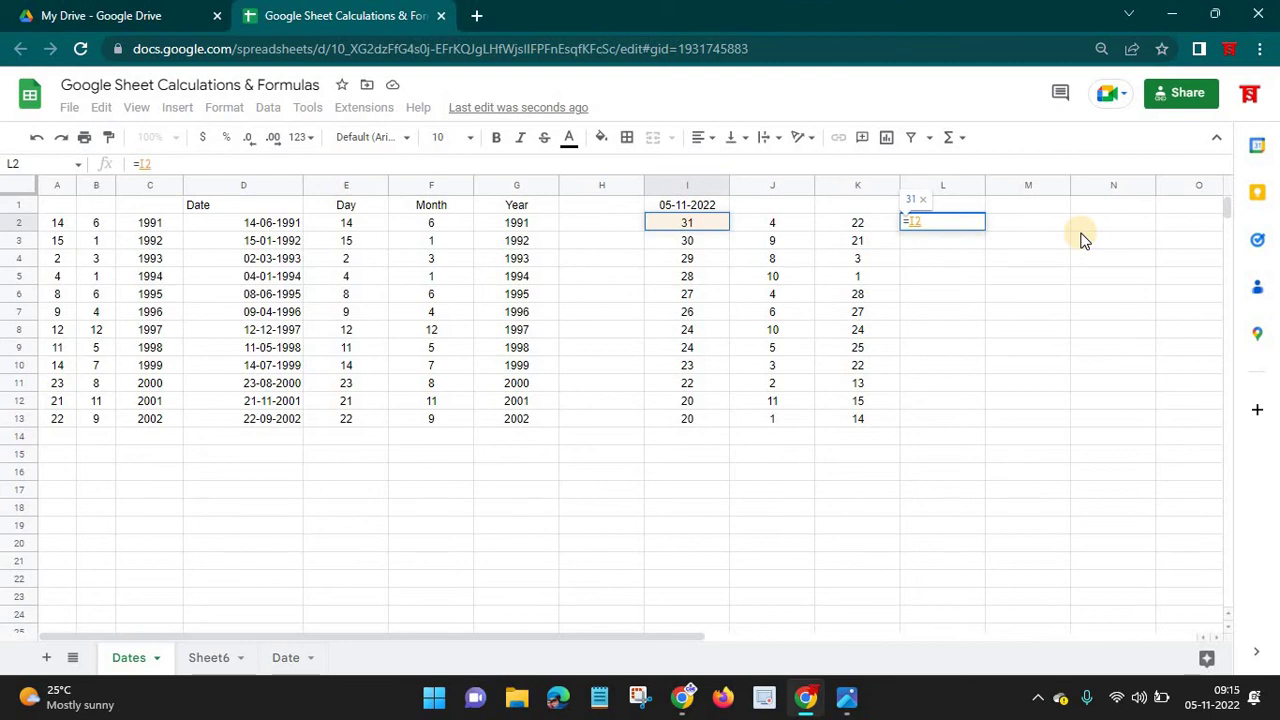
type("&\" Ye")
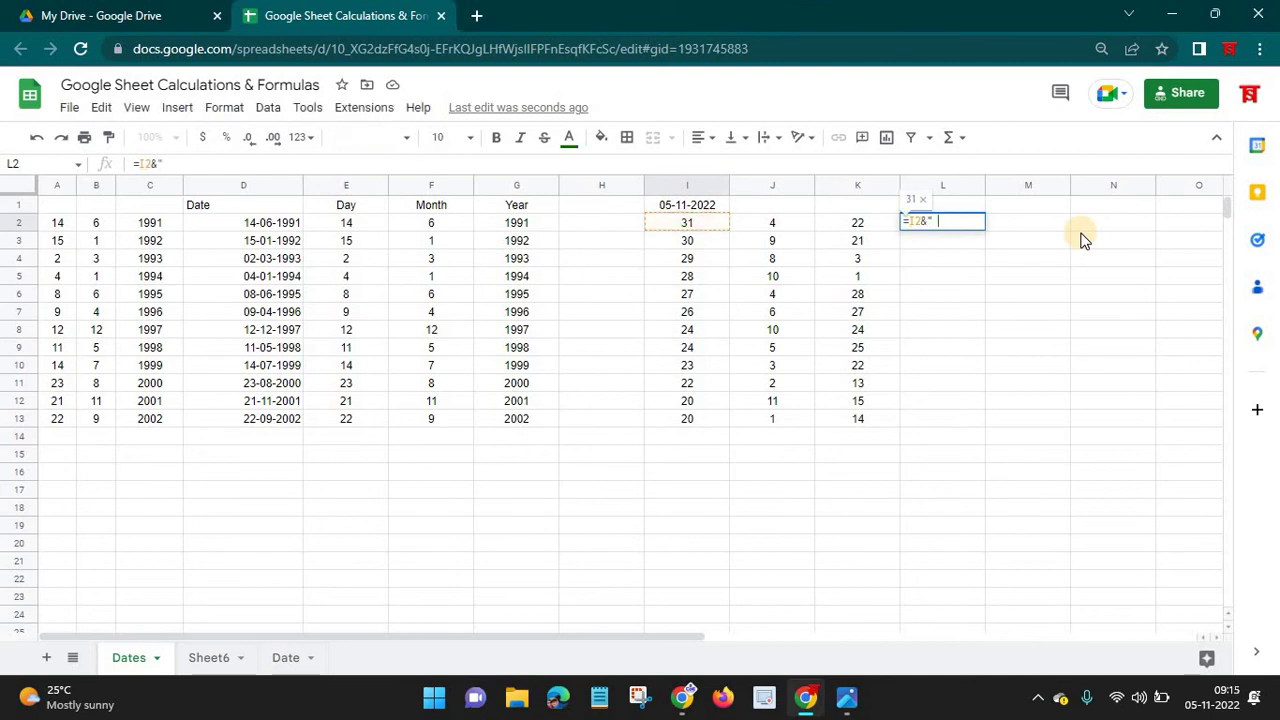
type("ars")
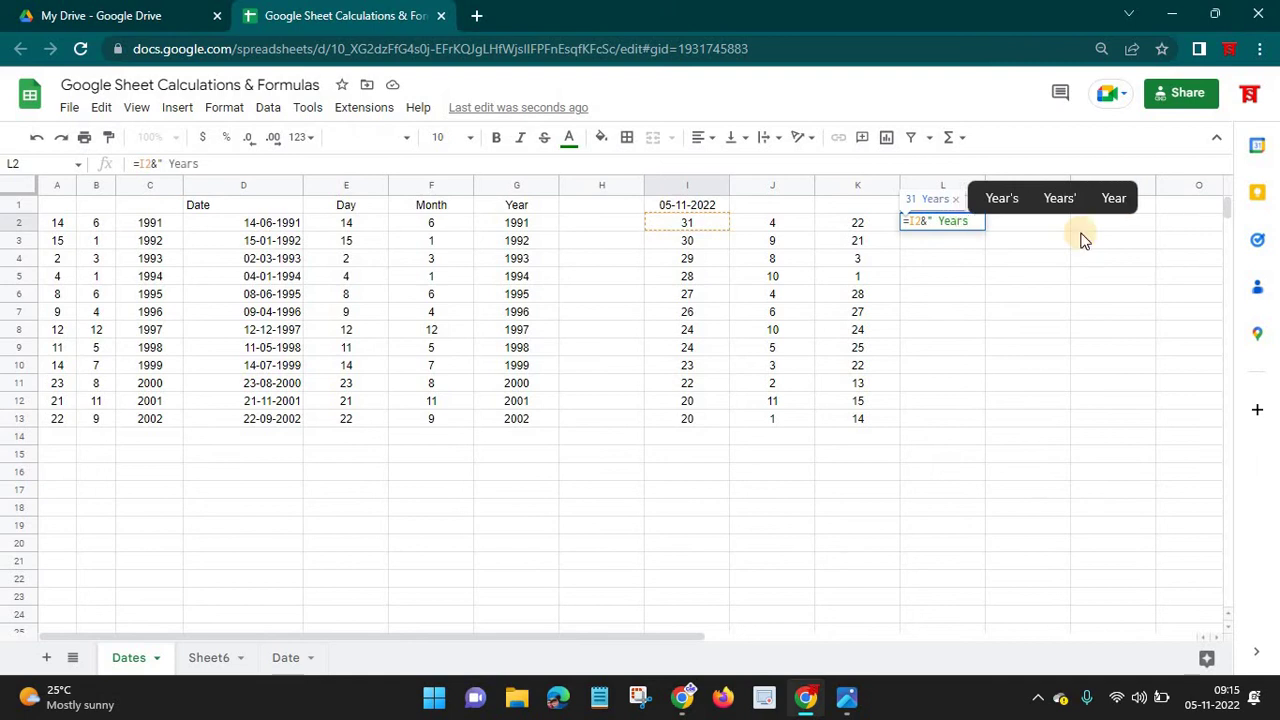
type("\"&")
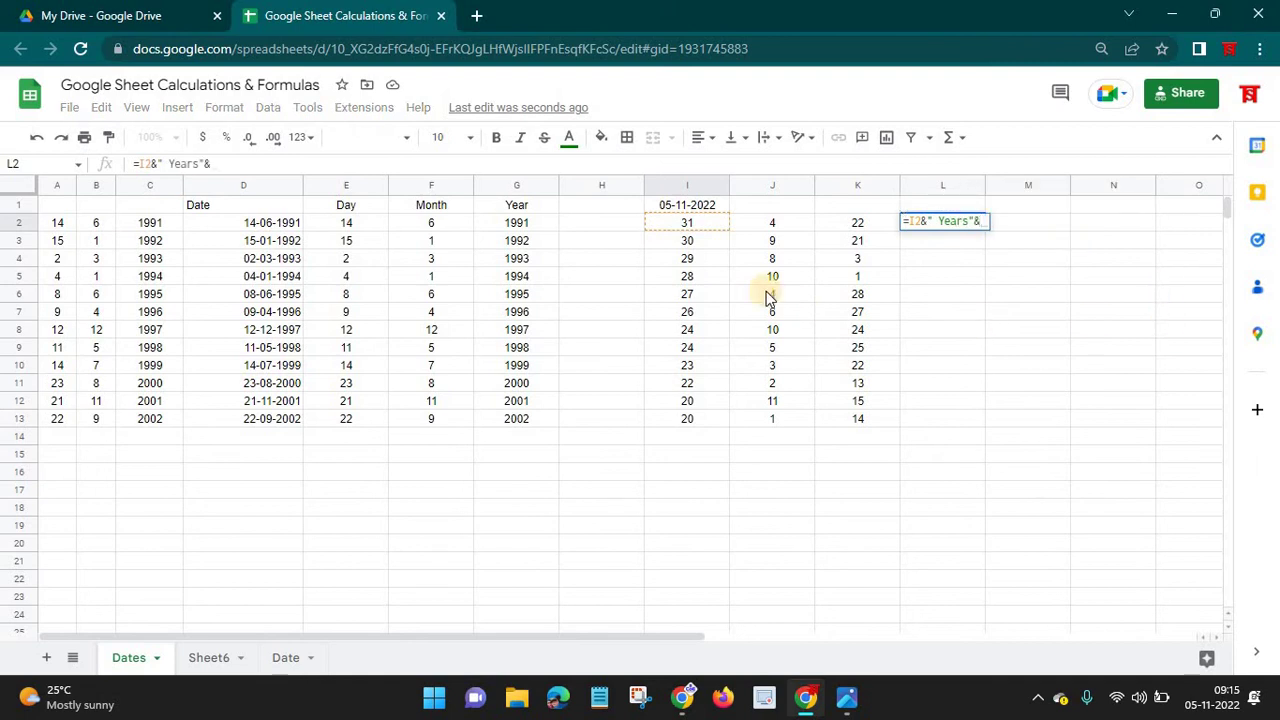
key("Left")
key("Left")
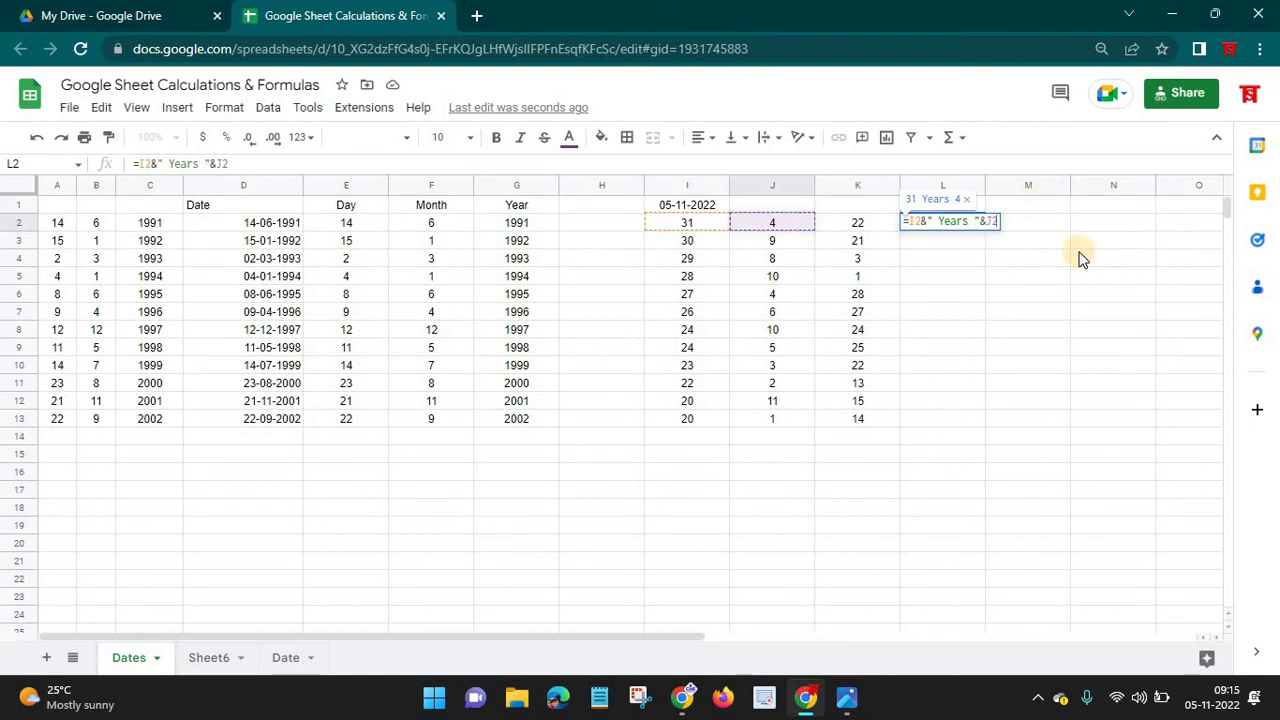
Complete L2's formula as =I2&" Years "&J2&" Months "&K2&" Days" and enter it.
type("&")
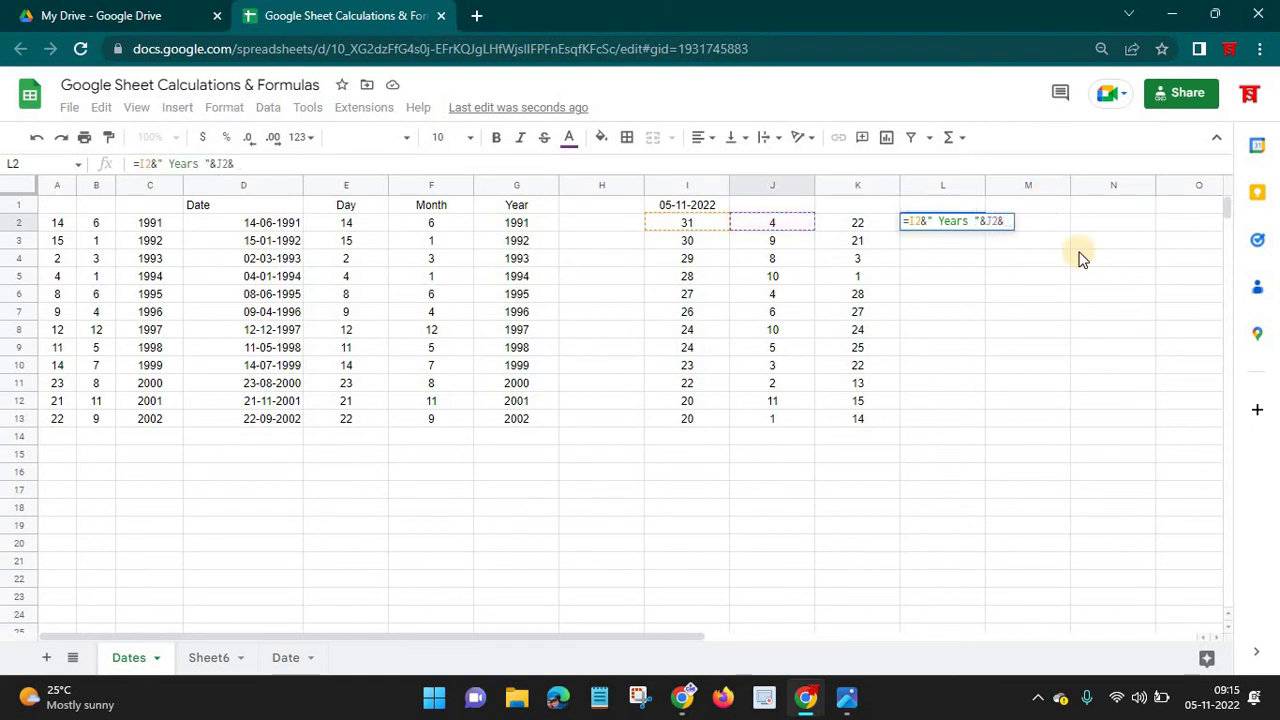
type("\"")
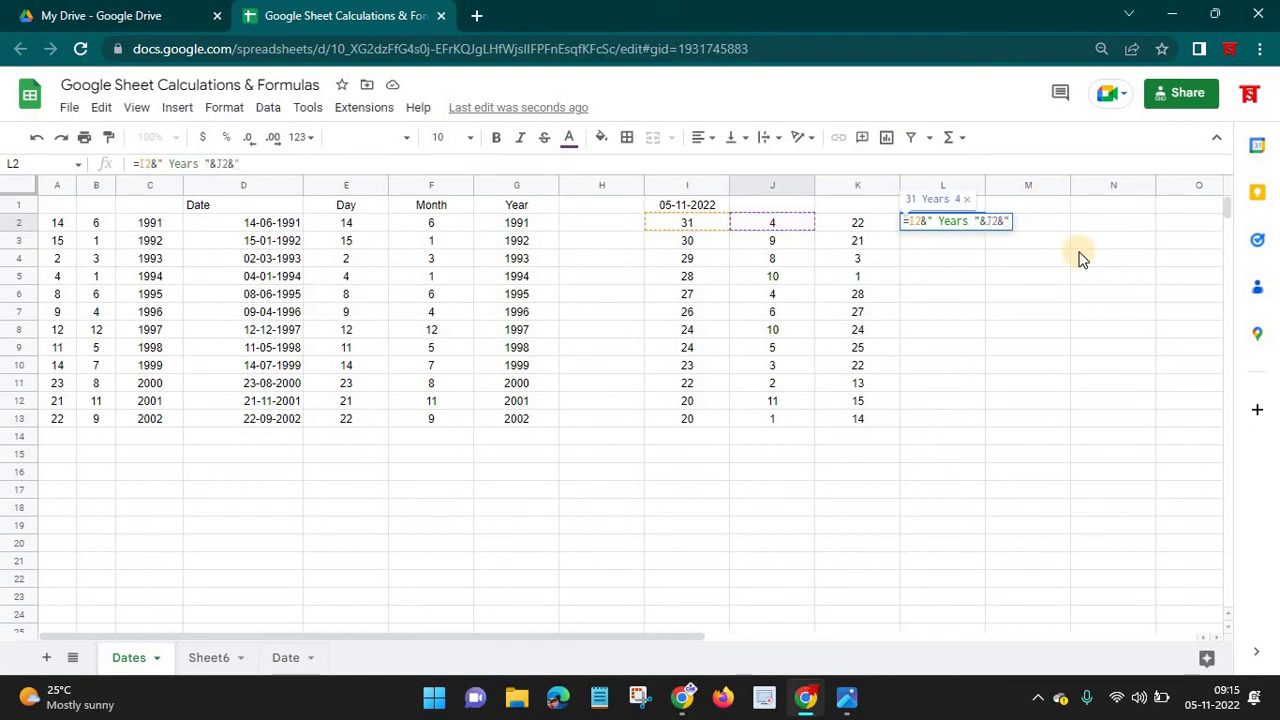
type(" Months\"&")
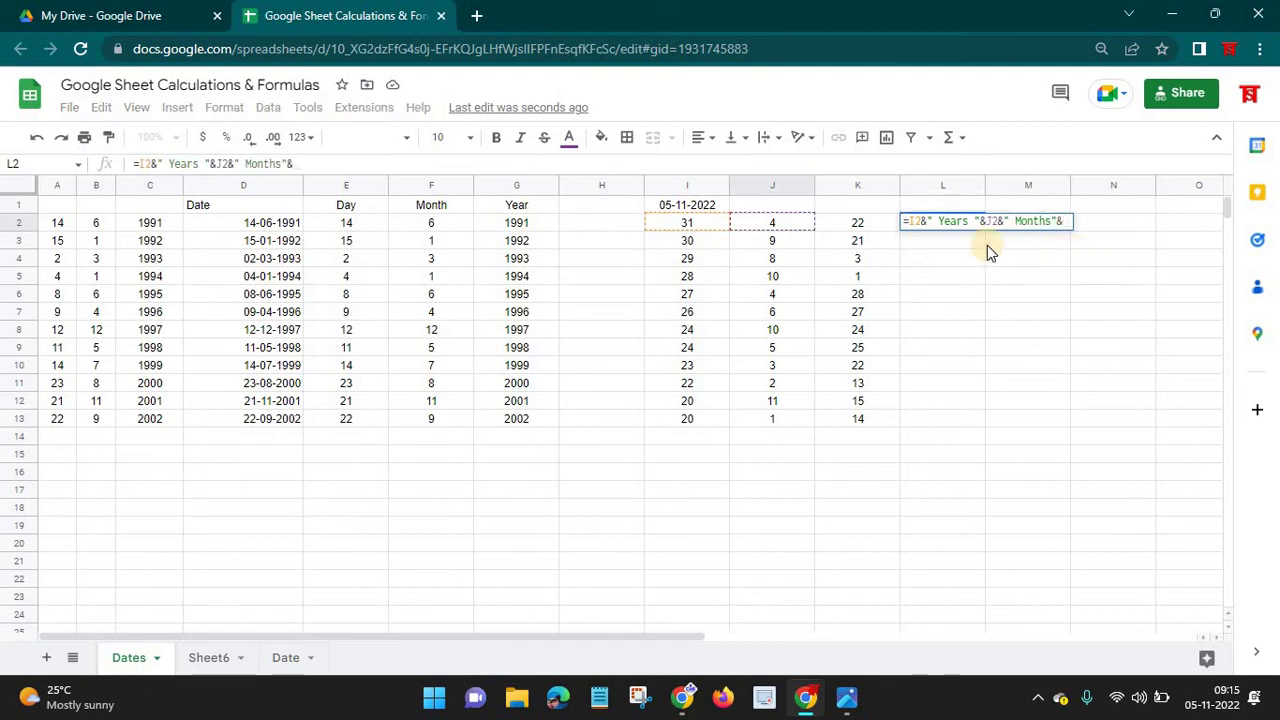
left_click(857, 222)
type("&")
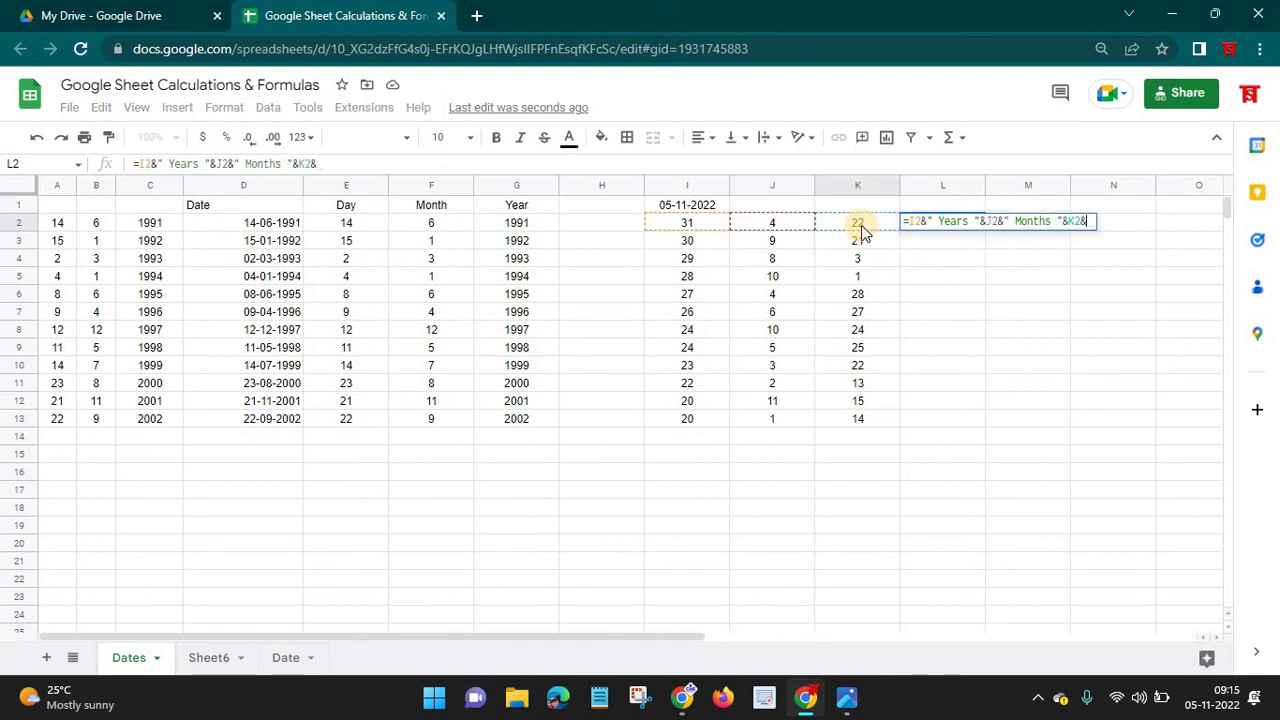
type("\"Days")
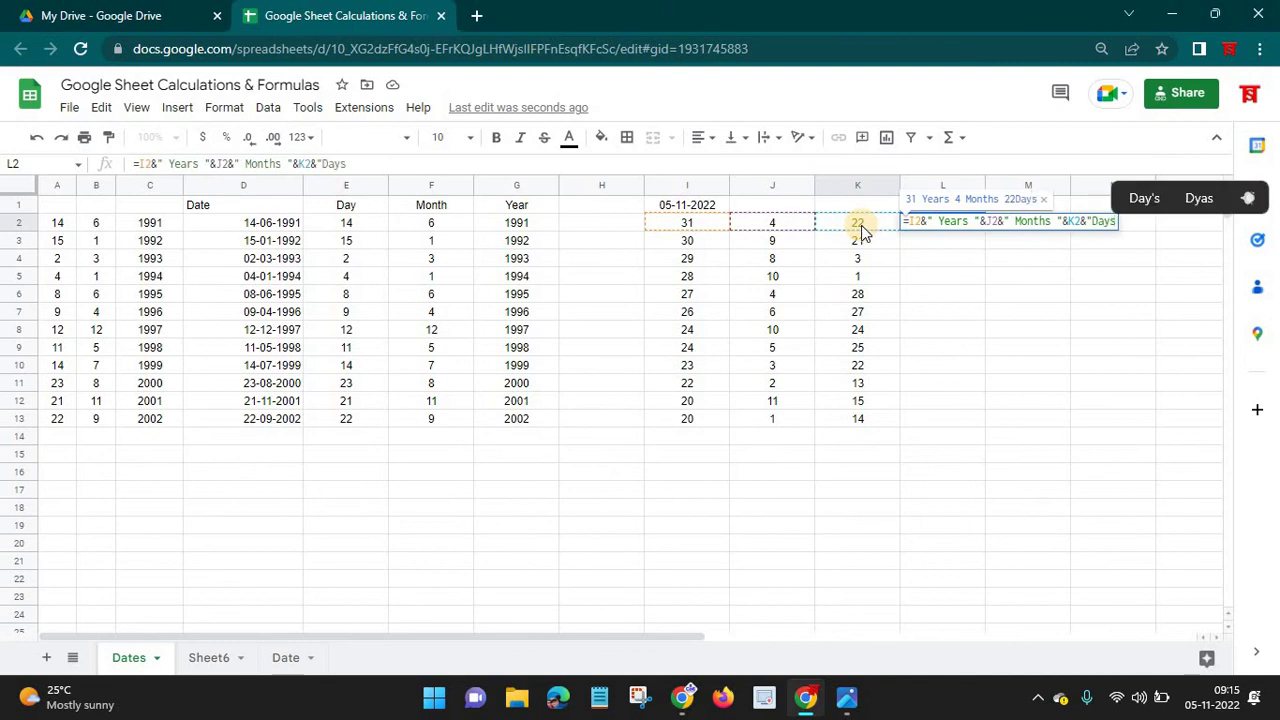
left_click(1085, 221)
key("Return")
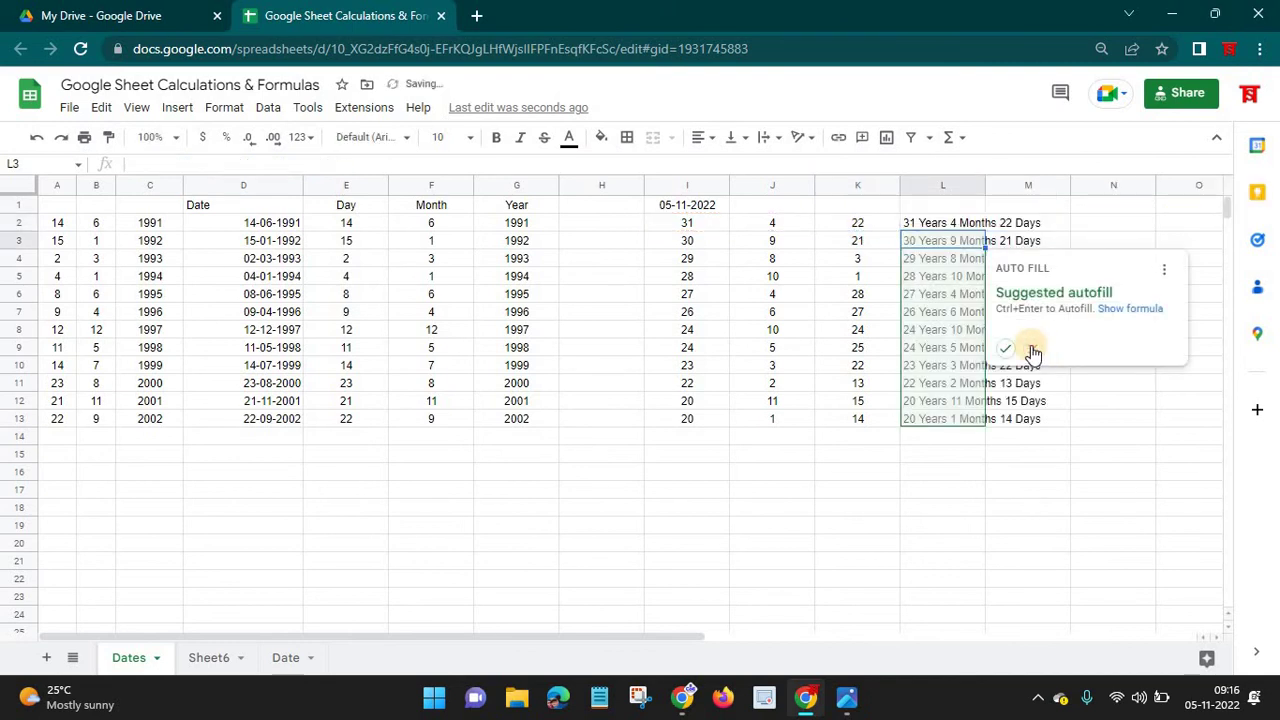
Dismiss the autofill suggestion, widen column L to fit the age text, and fill L2's formula down to L13.
left_click(1033, 347)
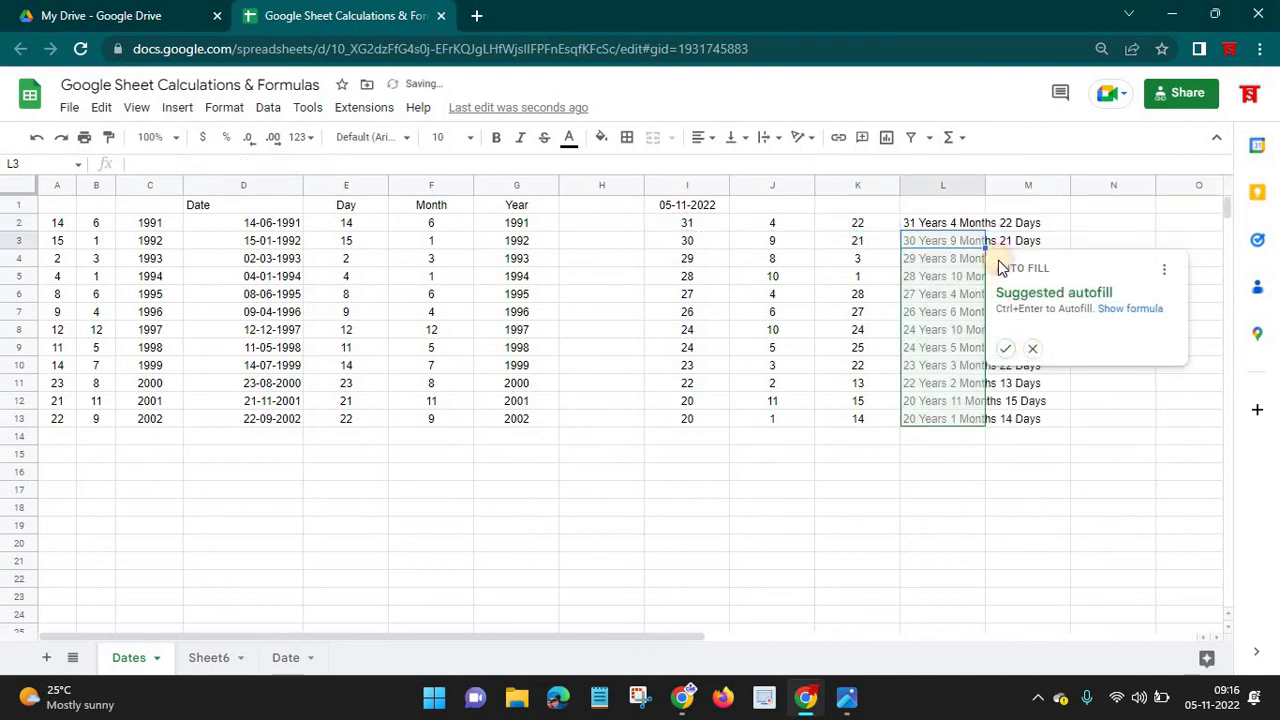
left_click_drag(1072, 181, 1079, 182)
left_click(974, 224)
double_click(1080, 231)
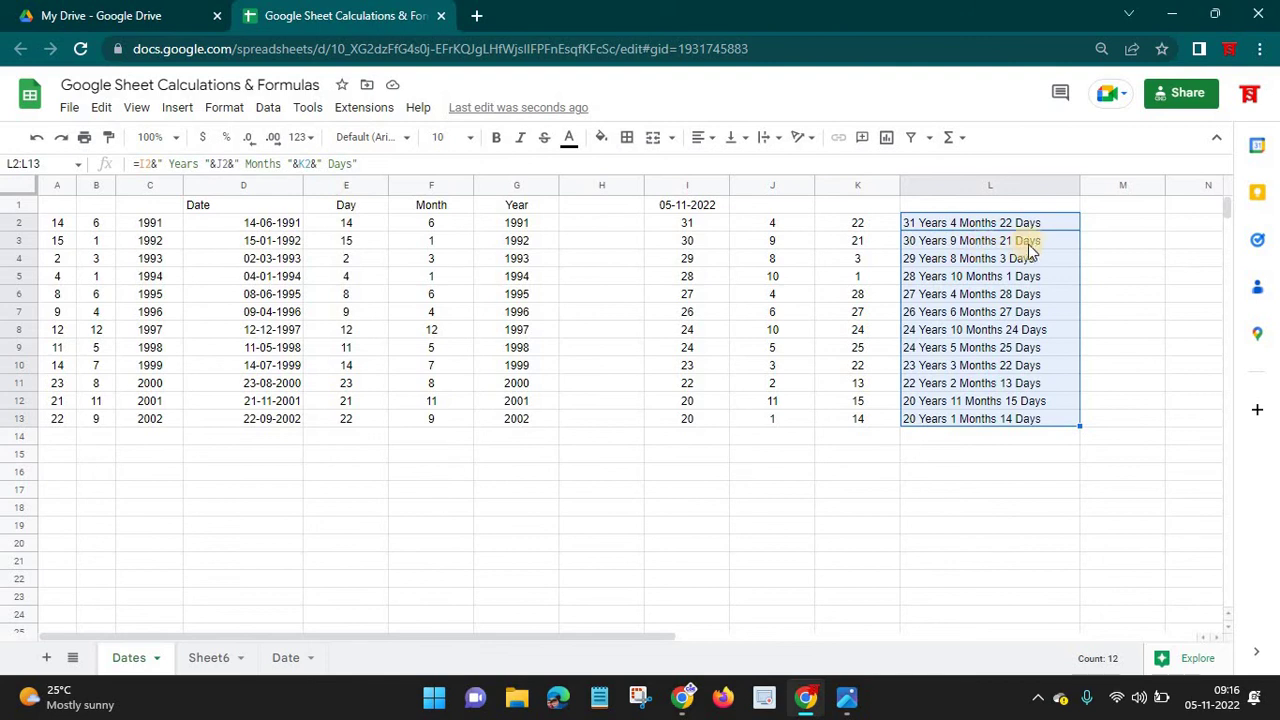
left_click_drag(1051, 228, 1051, 422)
Replace the I2 reference in L2's combined formula with I2's own calculation, DATEDIF(D2,$I$1,"Y").
left_click(937, 221)
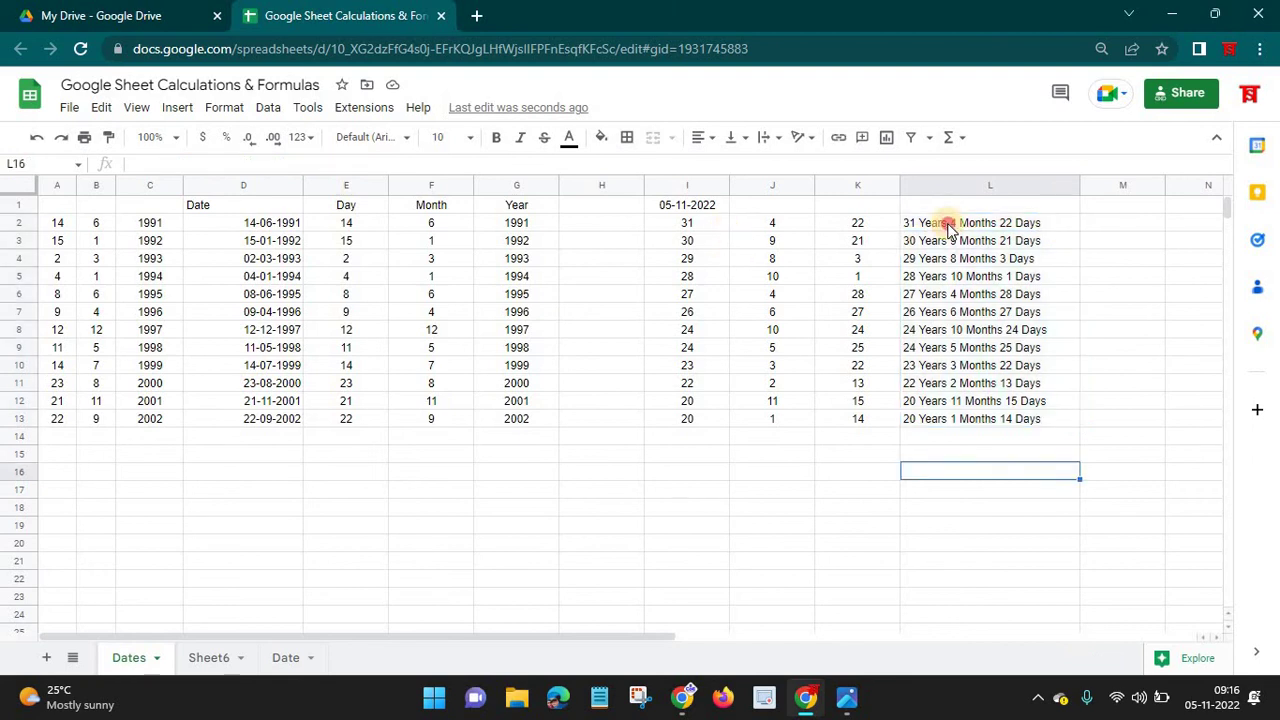
left_click_drag(840, 228, 687, 222)
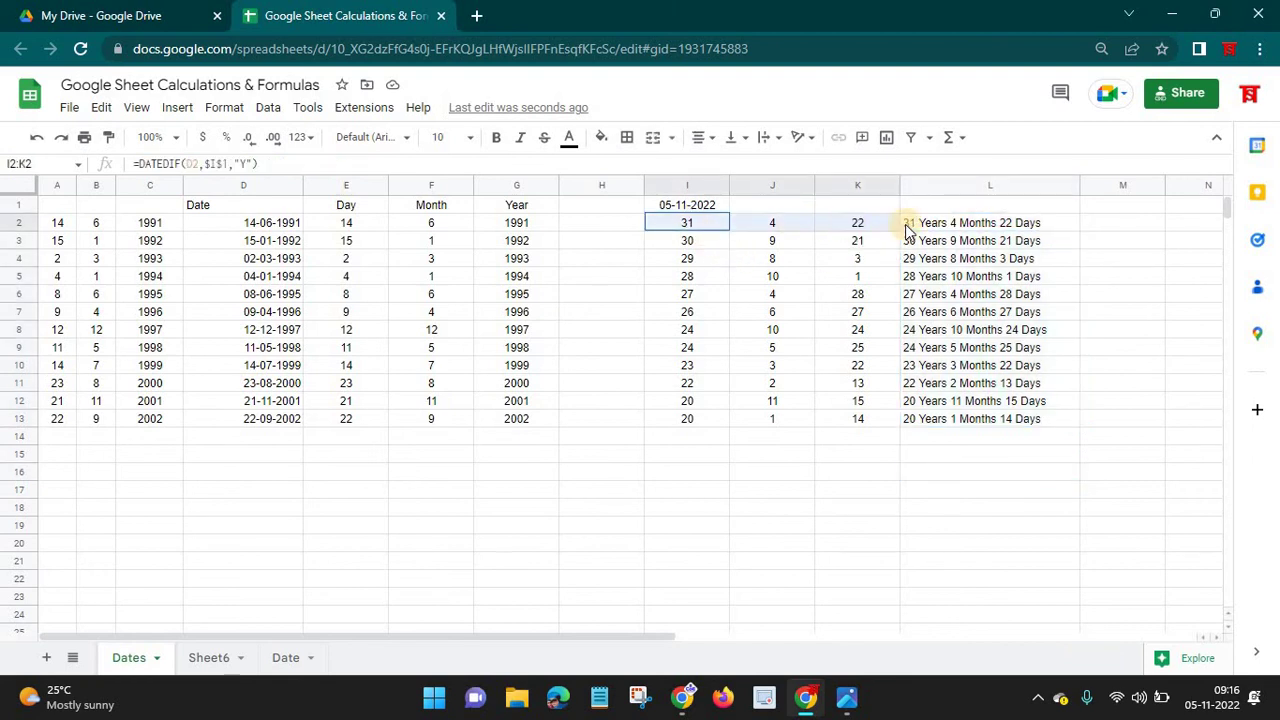
left_click(957, 226)
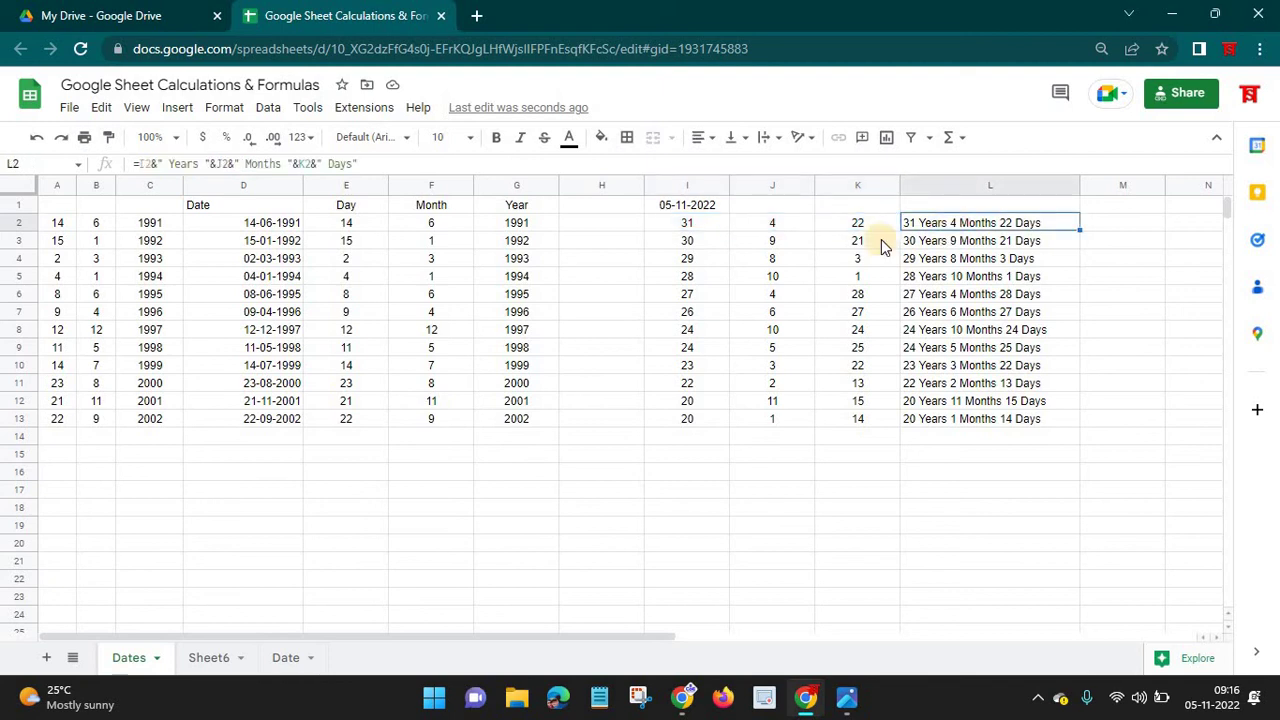
left_click(146, 163)
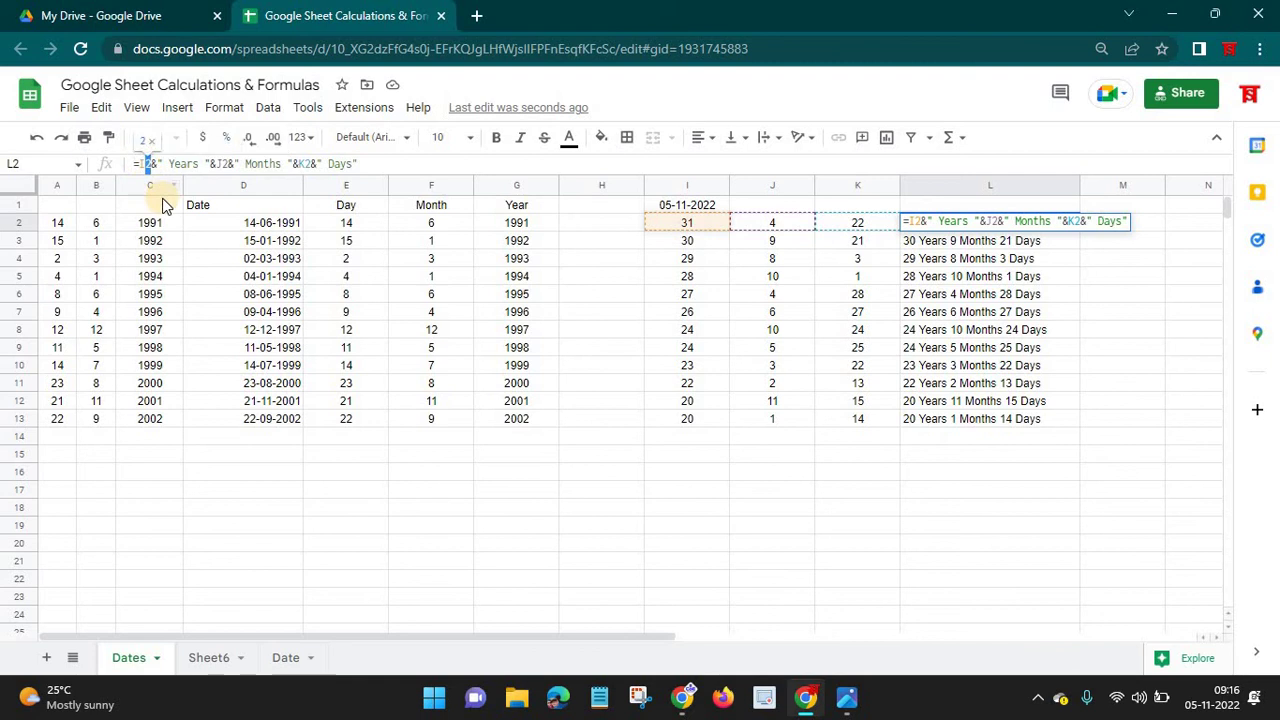
key("Escape")
left_click(672, 222)
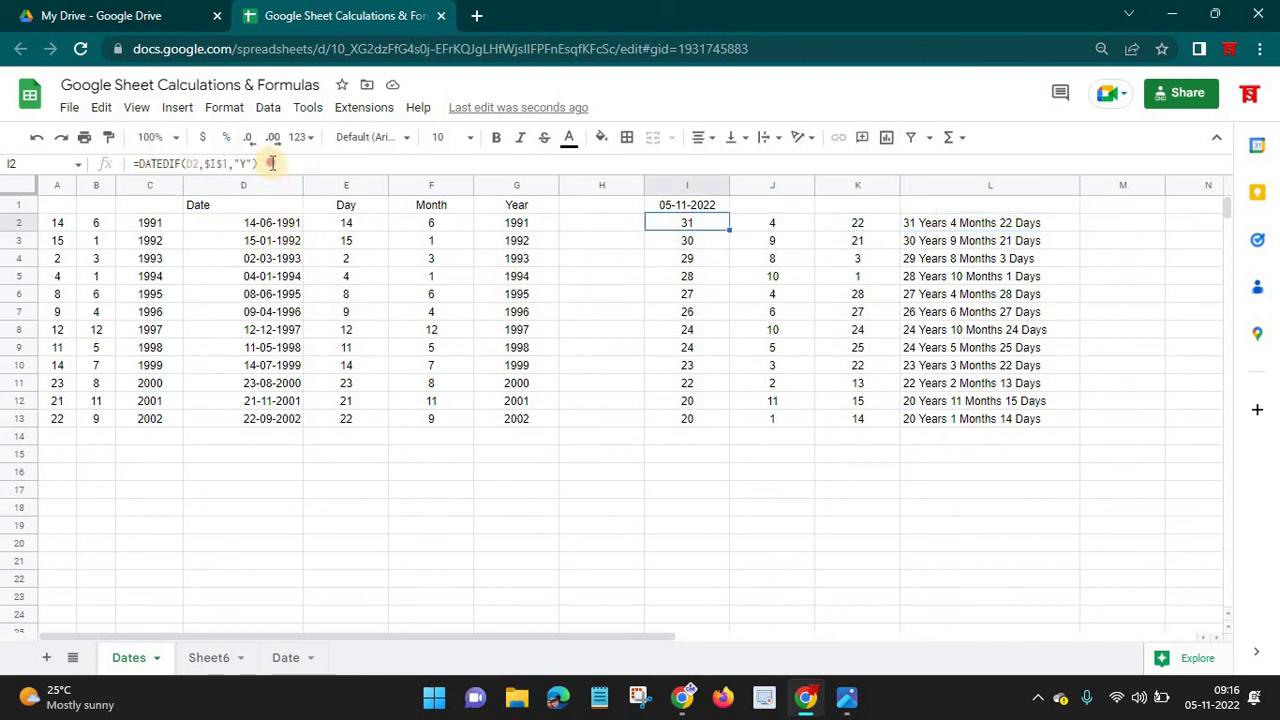
left_click_drag(258, 163, 143, 163)
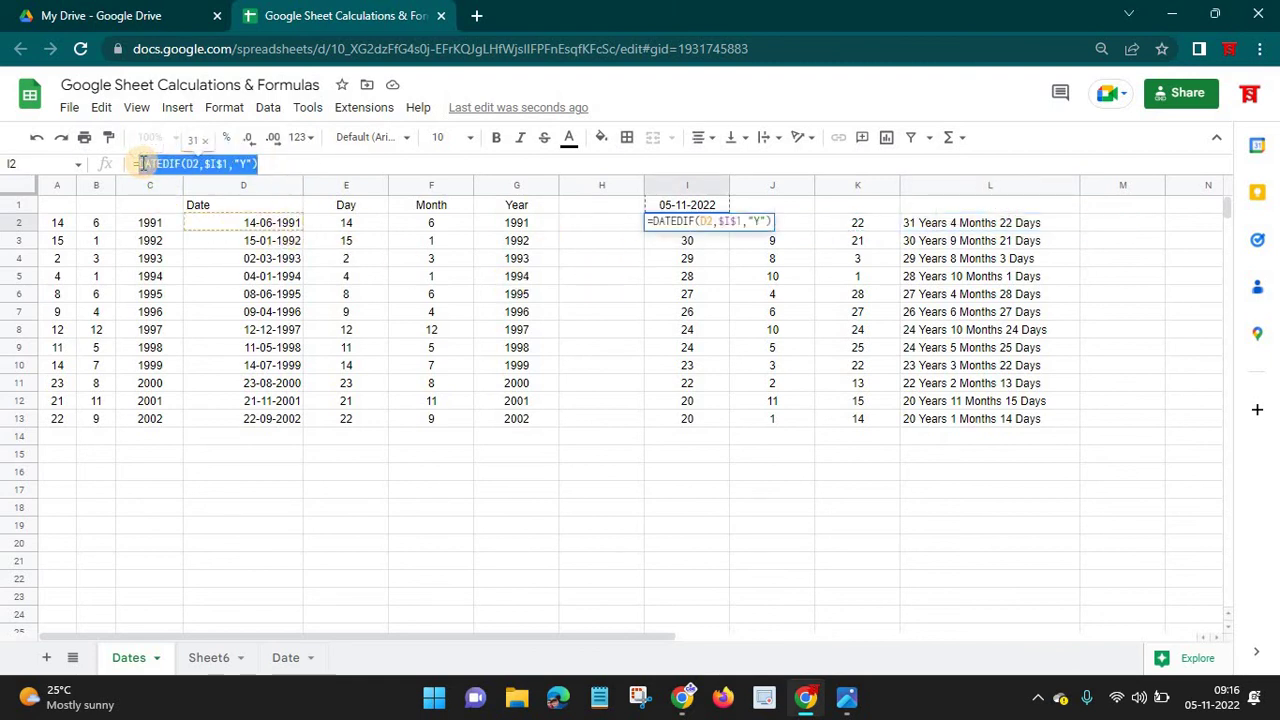
key("Escape")
key("Right")
key("Right")
key("Right")
left_click(137, 162)
key("Return")
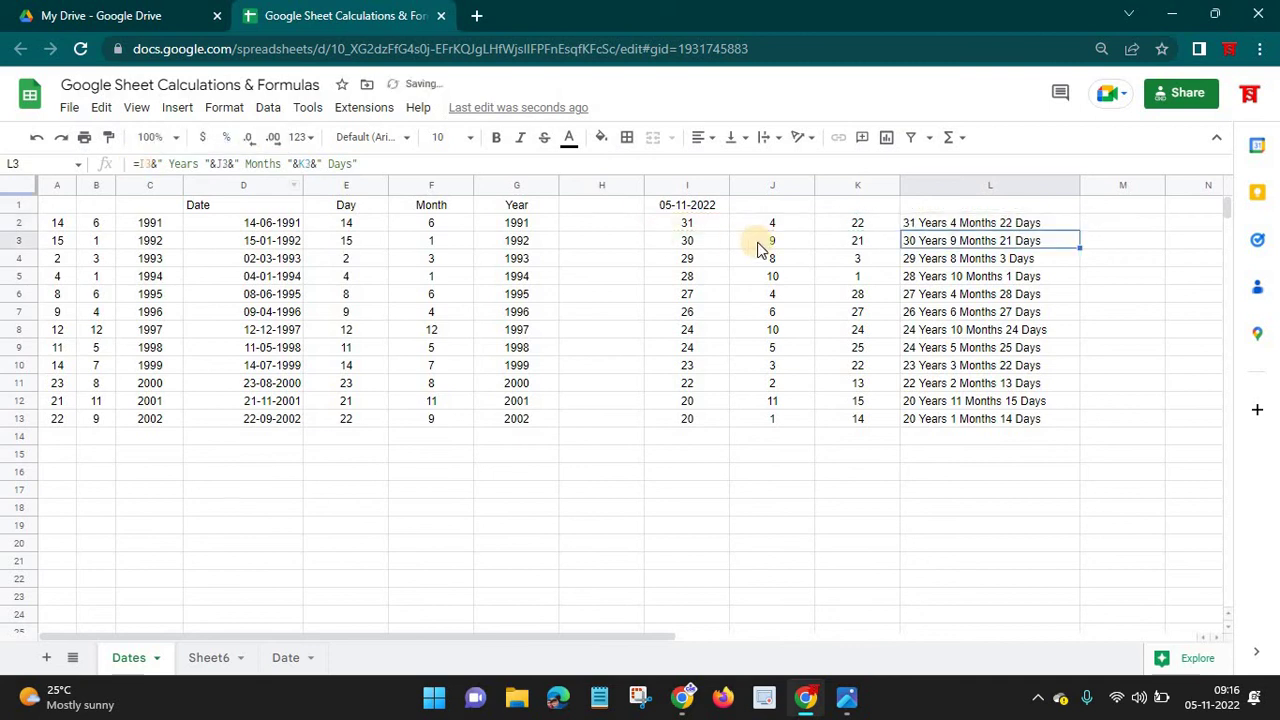
Replace the J2 reference in L2's combined formula with J2's own calculation, DATEDIF(D2,$I$1,"YM").
key("Up")
key("Left")
key("Left")
left_click_drag(262, 163, 136, 163)
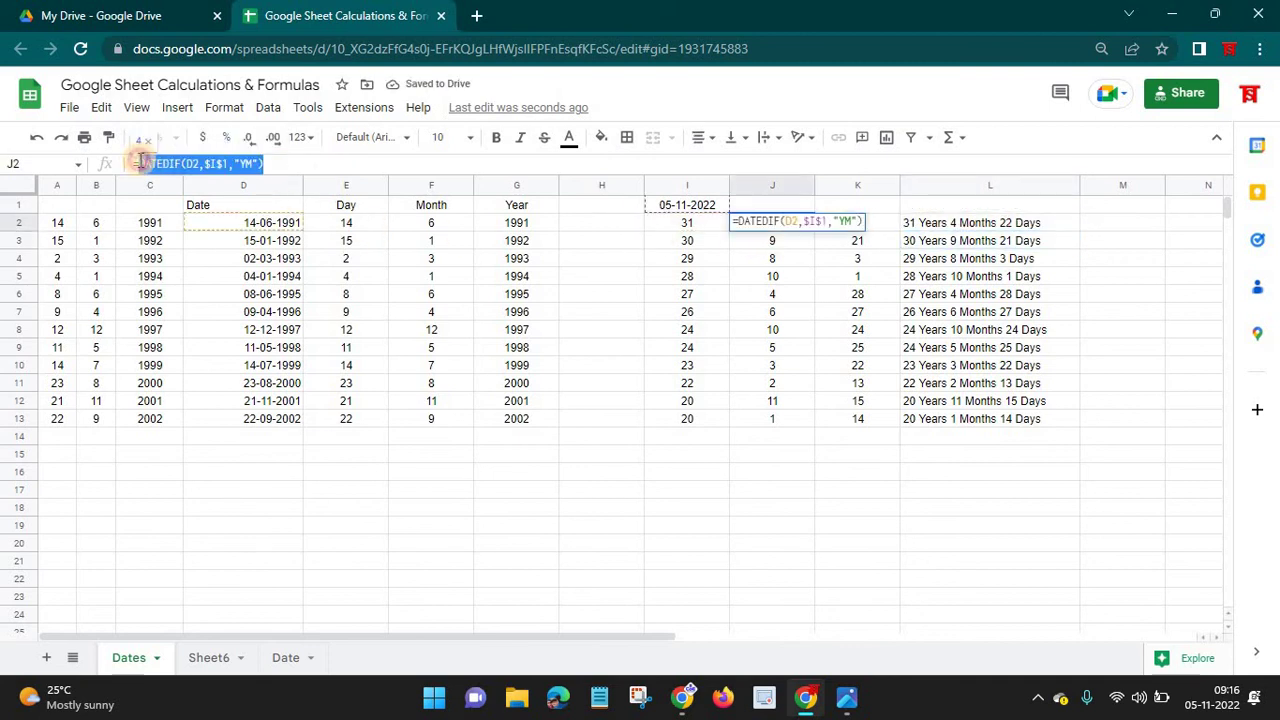
key("Escape")
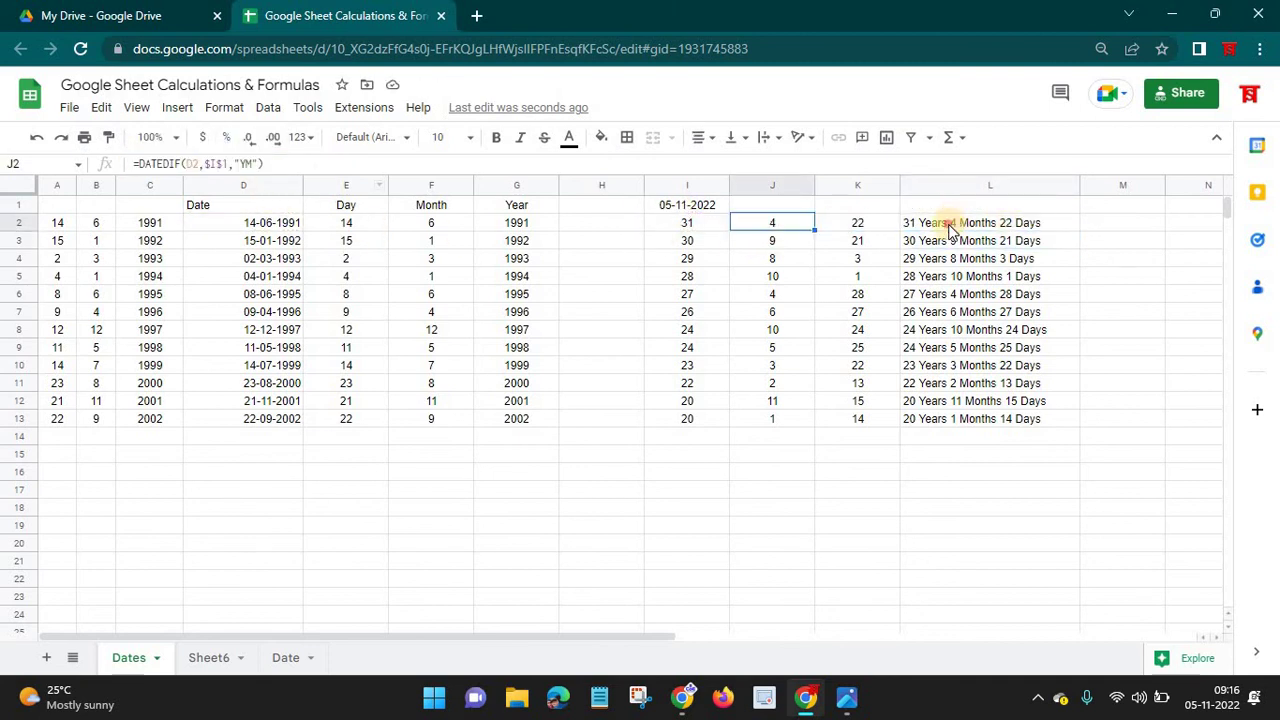
left_click(945, 222)
left_click(328, 162)
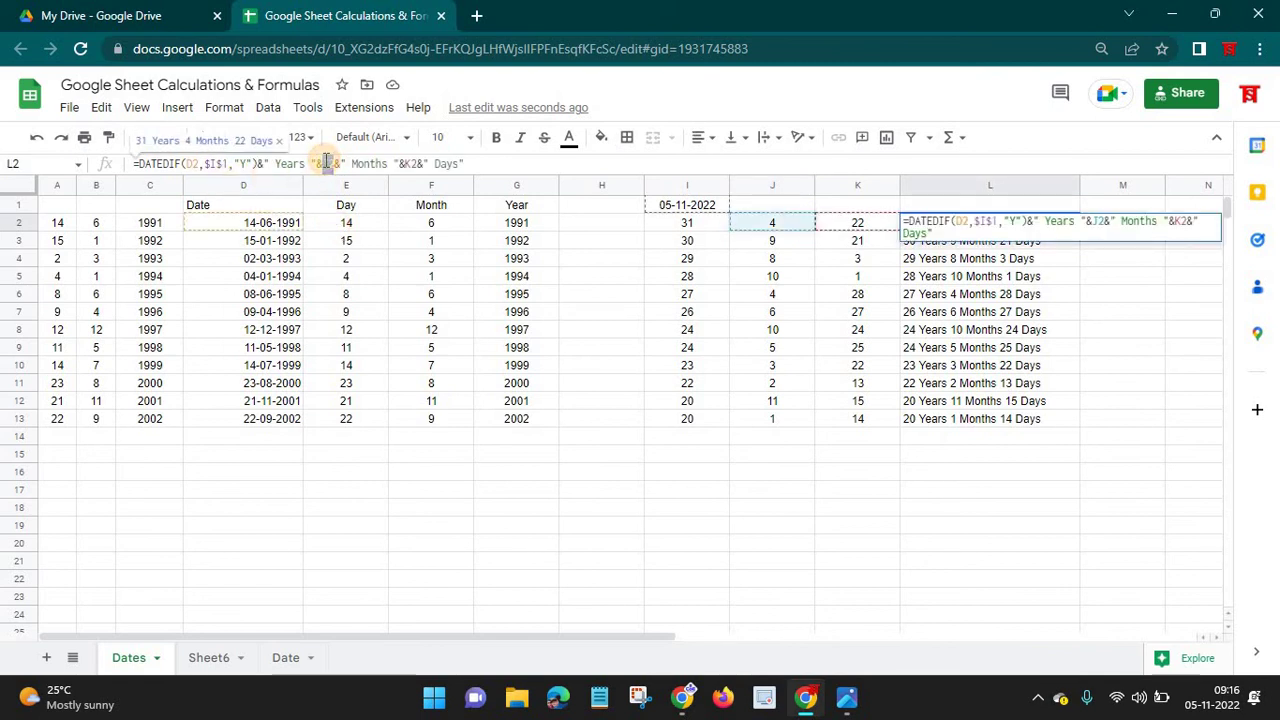
key("Return")
Replace the K2 reference in L2's formula with DATEDIF(D2,$I$1,"MD") and fill the formula down to L13.
left_click(857, 222)
left_click_drag(264, 162, 140, 160)
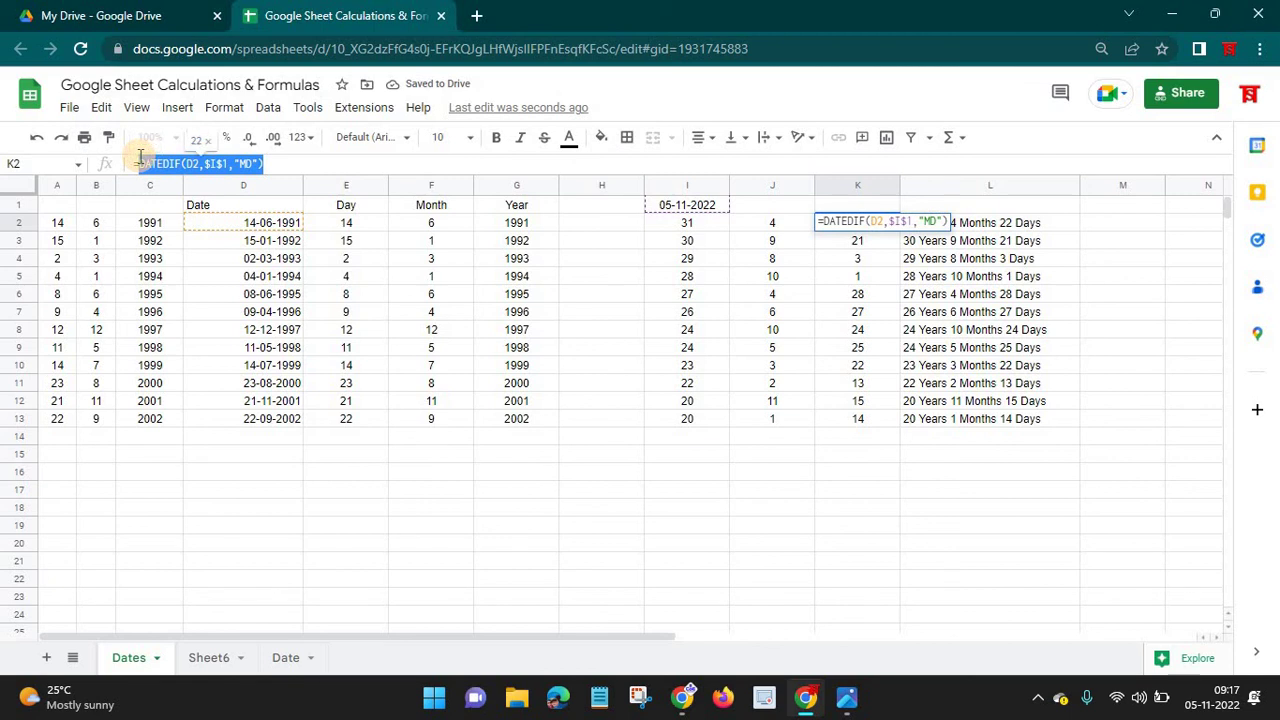
key("Tab")
left_click(519, 162)
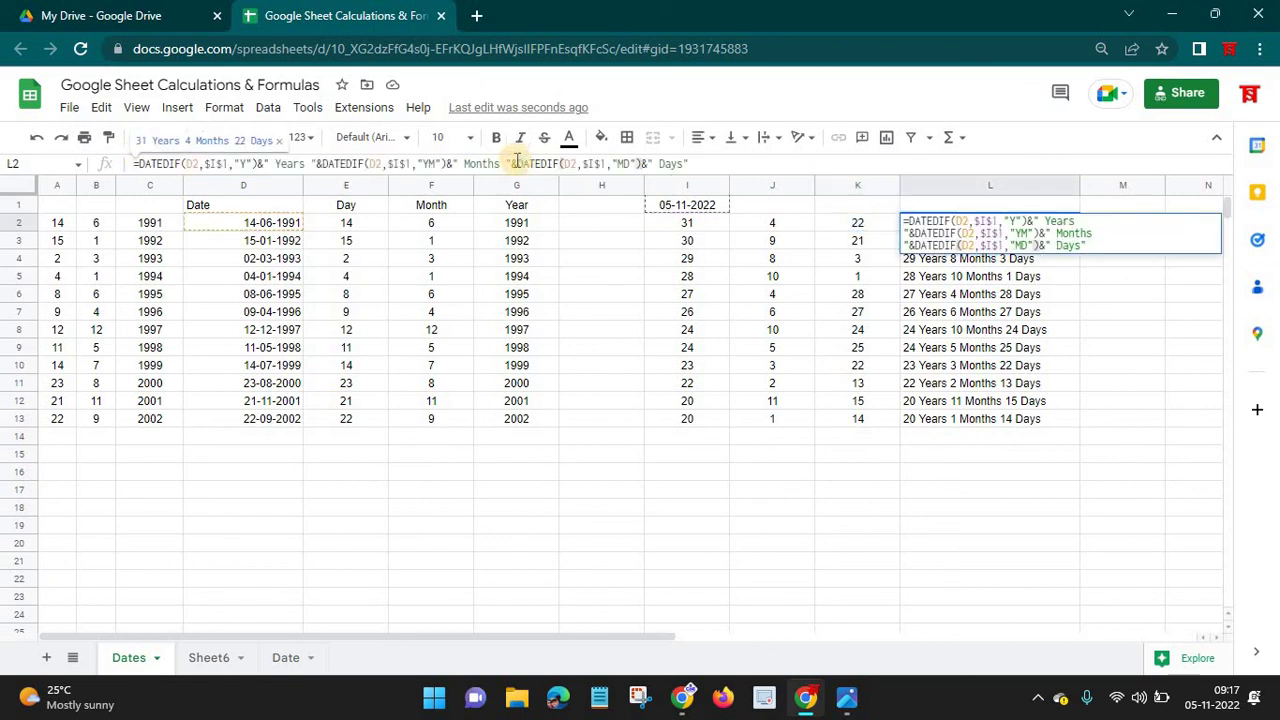
key("Return")
left_click(1033, 228)
left_click_drag(1080, 232, 1083, 422)
Delete the separate years, months and days in I2:K13 and check the combined ages in L2:L13.
left_click_drag(686, 218, 862, 418)
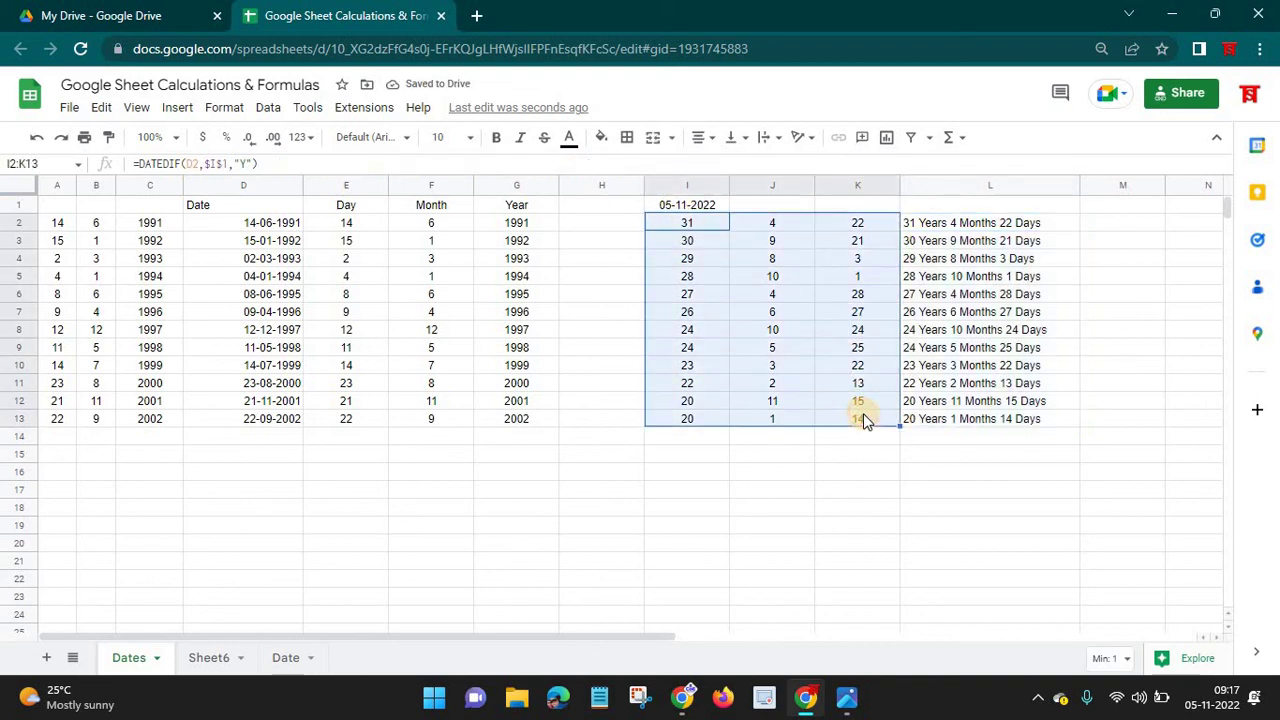
key("Delete")
left_click(915, 222)
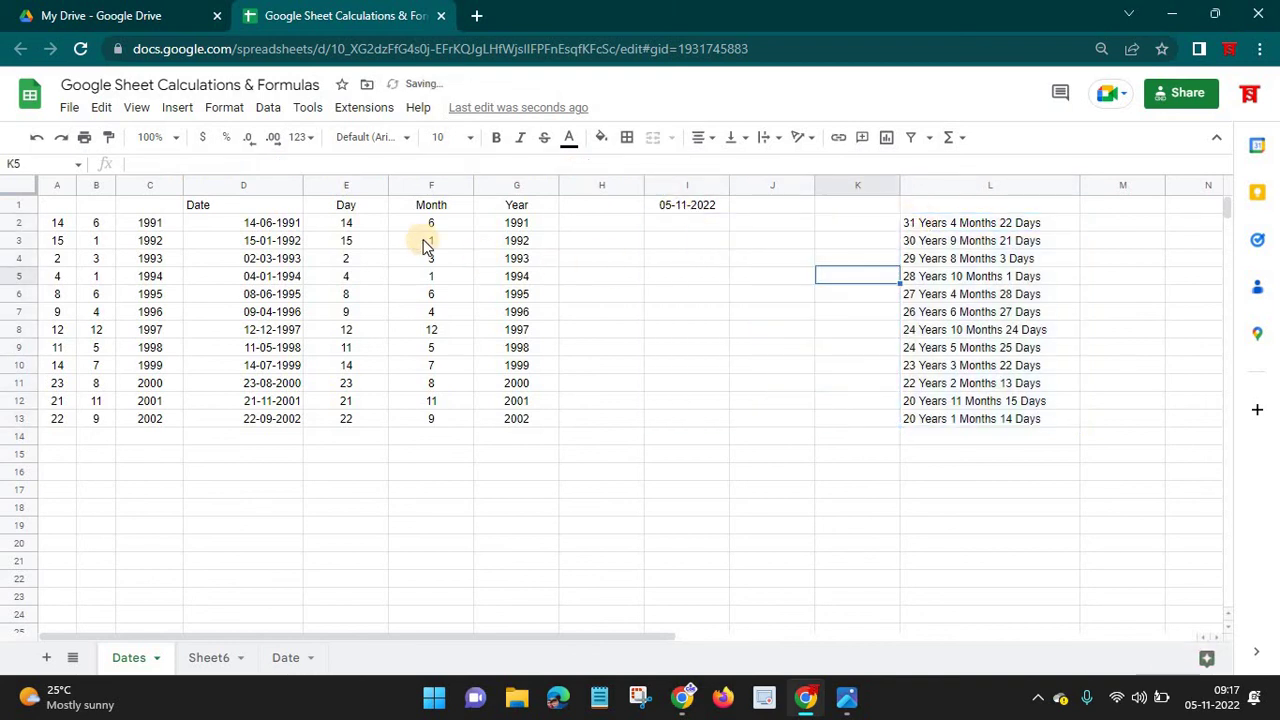
left_click(298, 226)
left_click(687, 208)
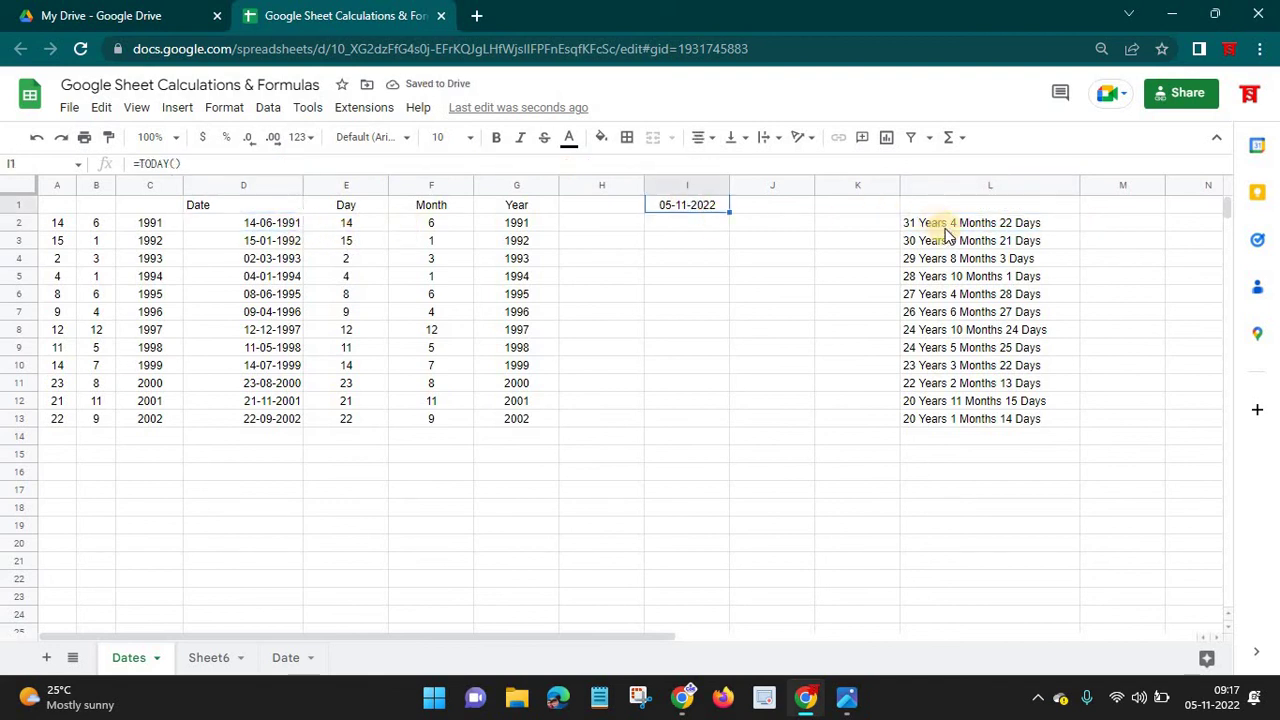
left_click_drag(945, 228, 968, 414)
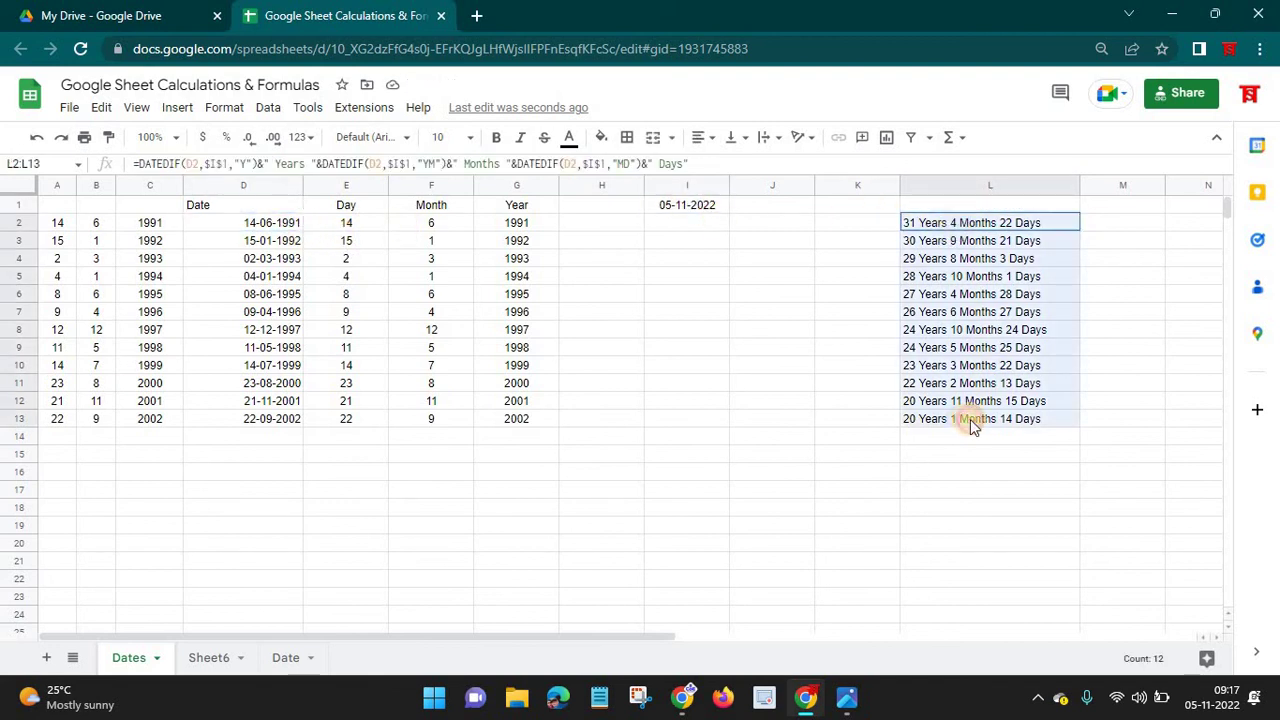